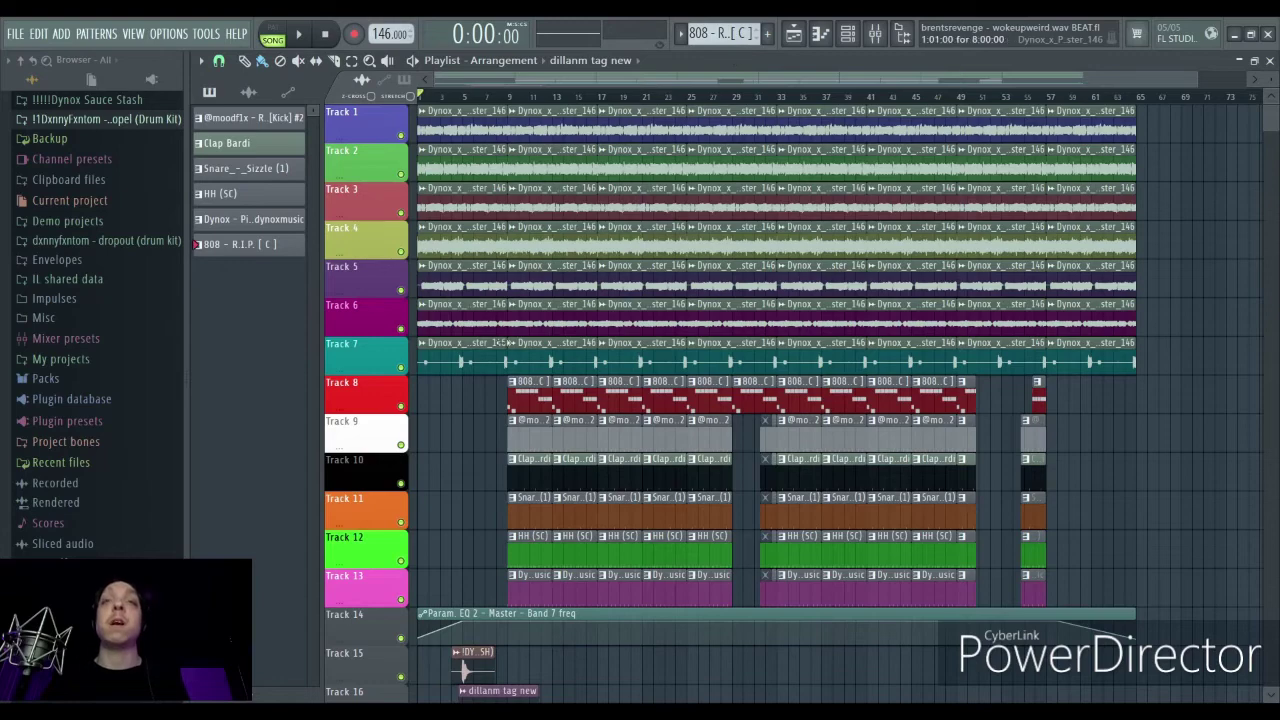
# Examine the full playlist arrangement, from the melody loops and drum patterns down to the vocal tags
pyautogui.scroll(-5, 452, 360)
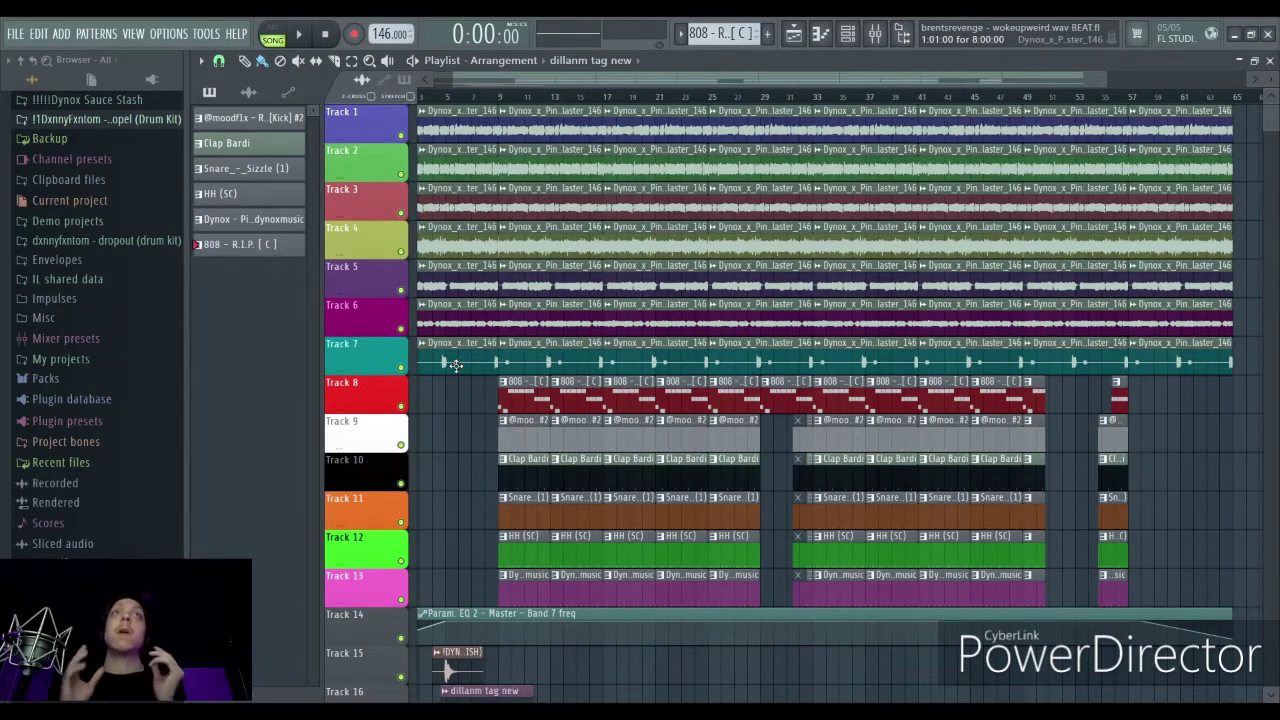
pyautogui.scroll(-1, 470, 358)
pyautogui.scroll(1, 482, 352)
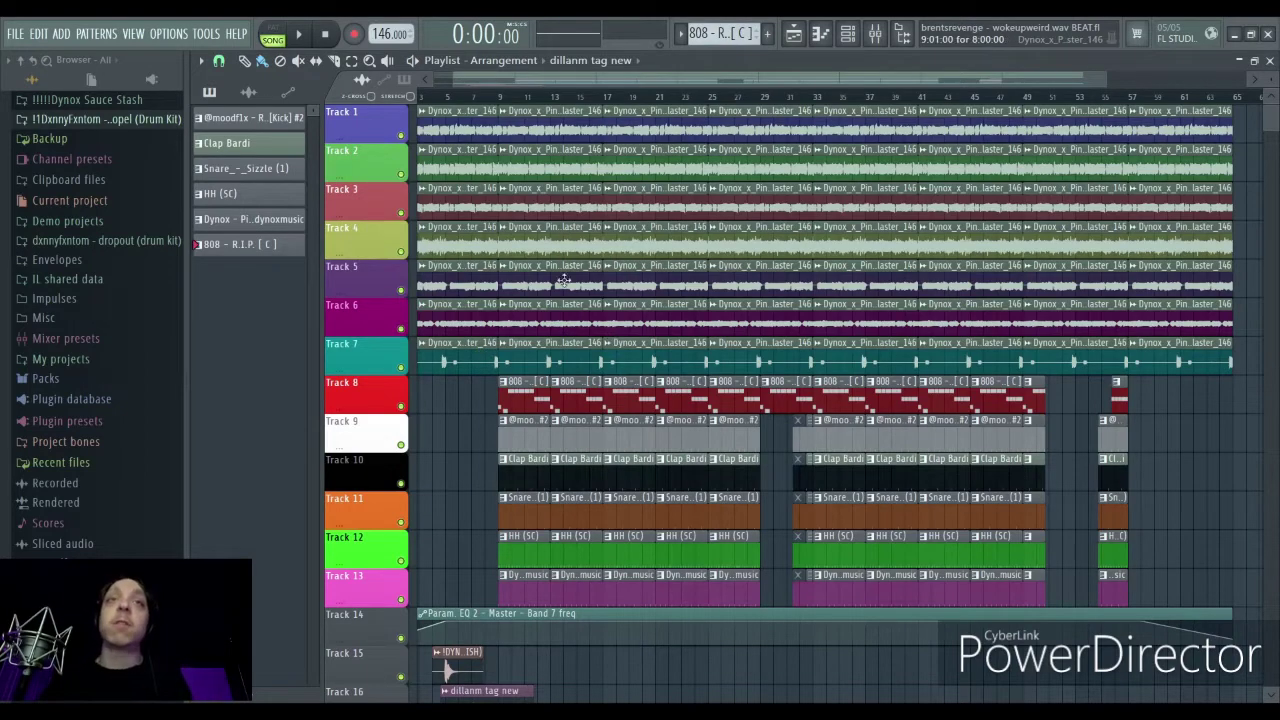
pyautogui.keyDown('ctrl'); pyautogui.scroll(5, 432, 521); pyautogui.keyUp('ctrl')
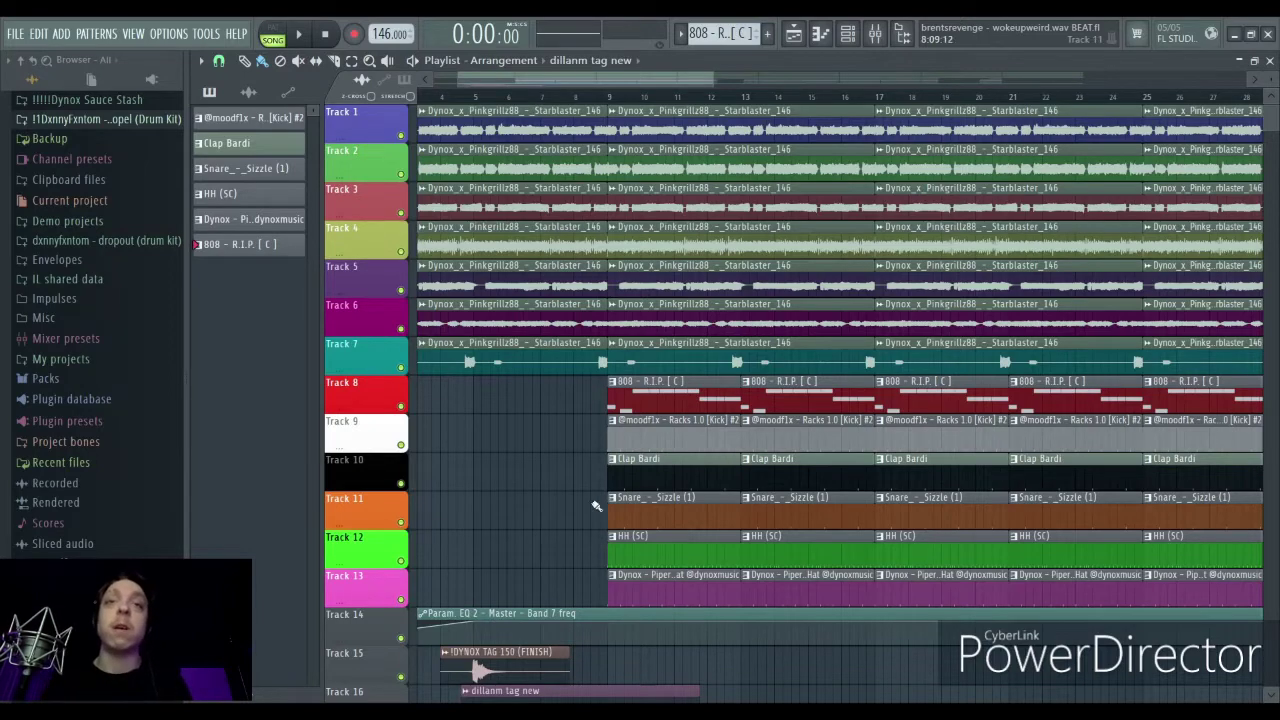
pyautogui.keyDown('ctrl'); pyautogui.scroll(-4, 512, 428); pyautogui.keyUp('ctrl')
pyautogui.scroll(-2, 510, 430)
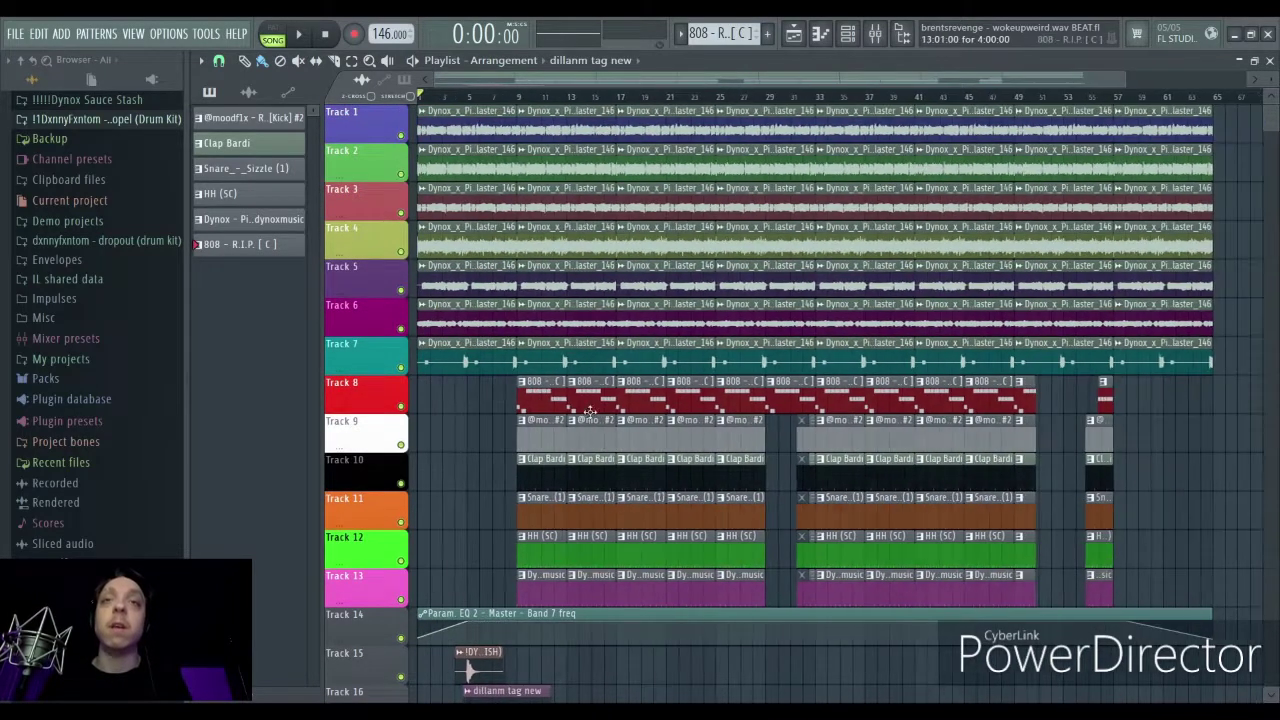
pyautogui.scroll(2, 450, 487)
pyautogui.scroll(1, 450, 487)
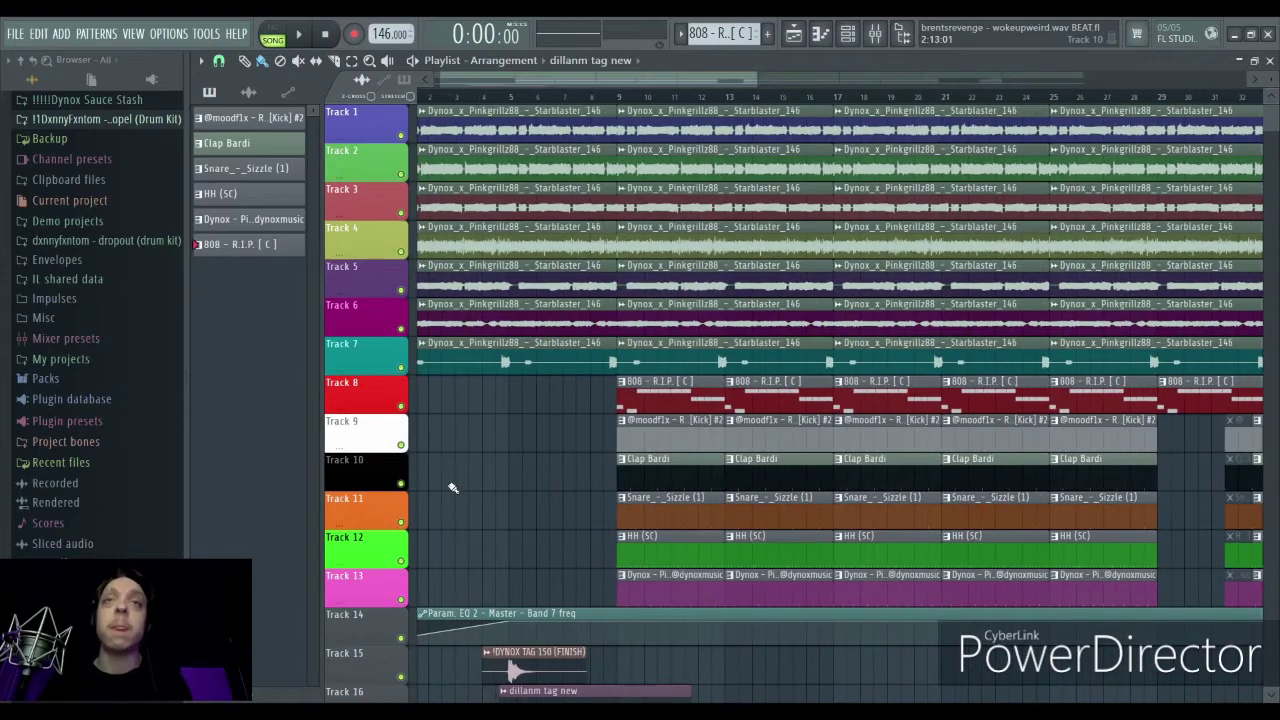
pyautogui.hscroll(-1, 851, 537)
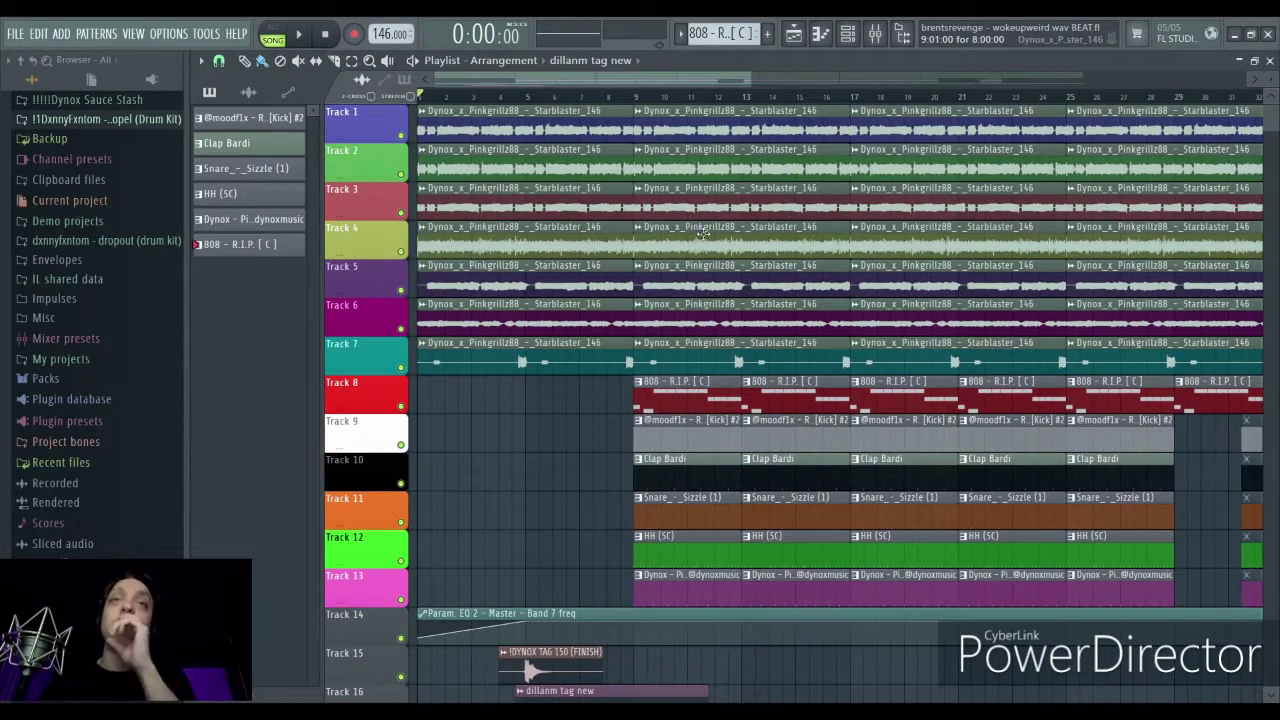
pyautogui.scroll(-2, 570, 408)
pyautogui.scroll(2, 520, 415)
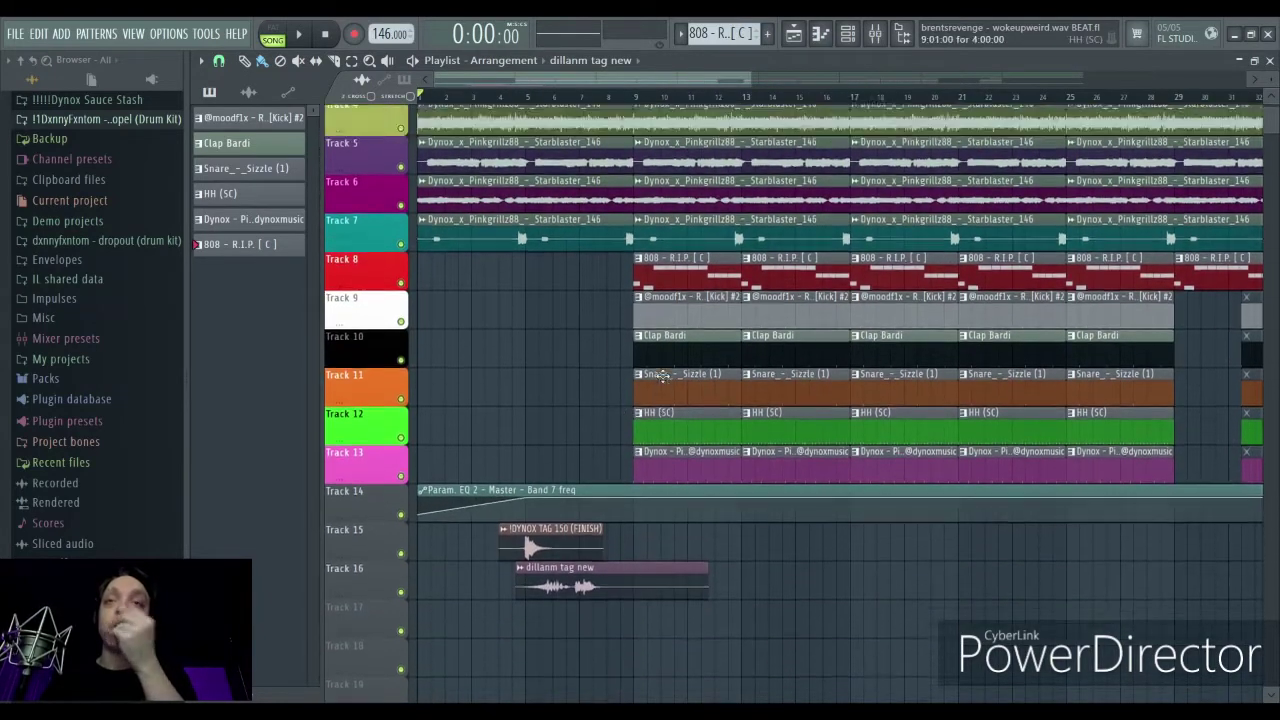
# Solo Tracks 1 to 7 together and play the melody loops from the start of the song
pyautogui.rightClick(401, 135)
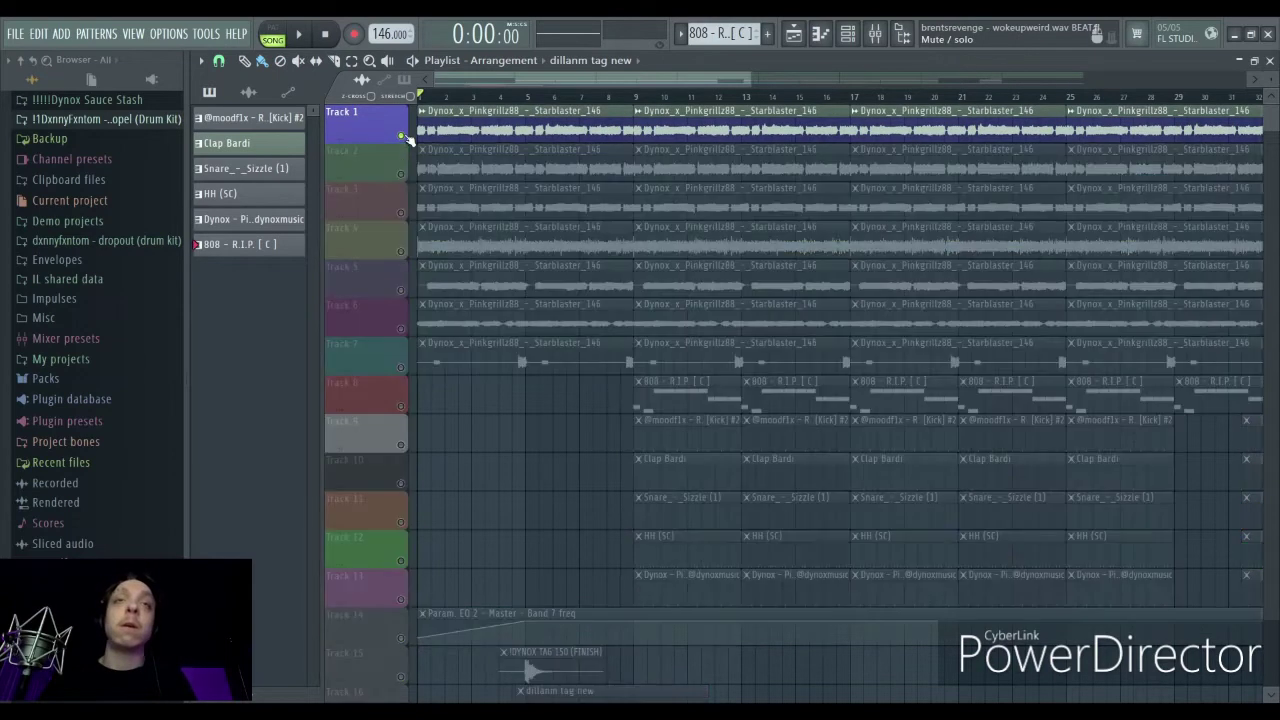
pyautogui.rightClick(403, 176)
pyautogui.moveTo(403, 138); pyautogui.dragTo(407, 373)
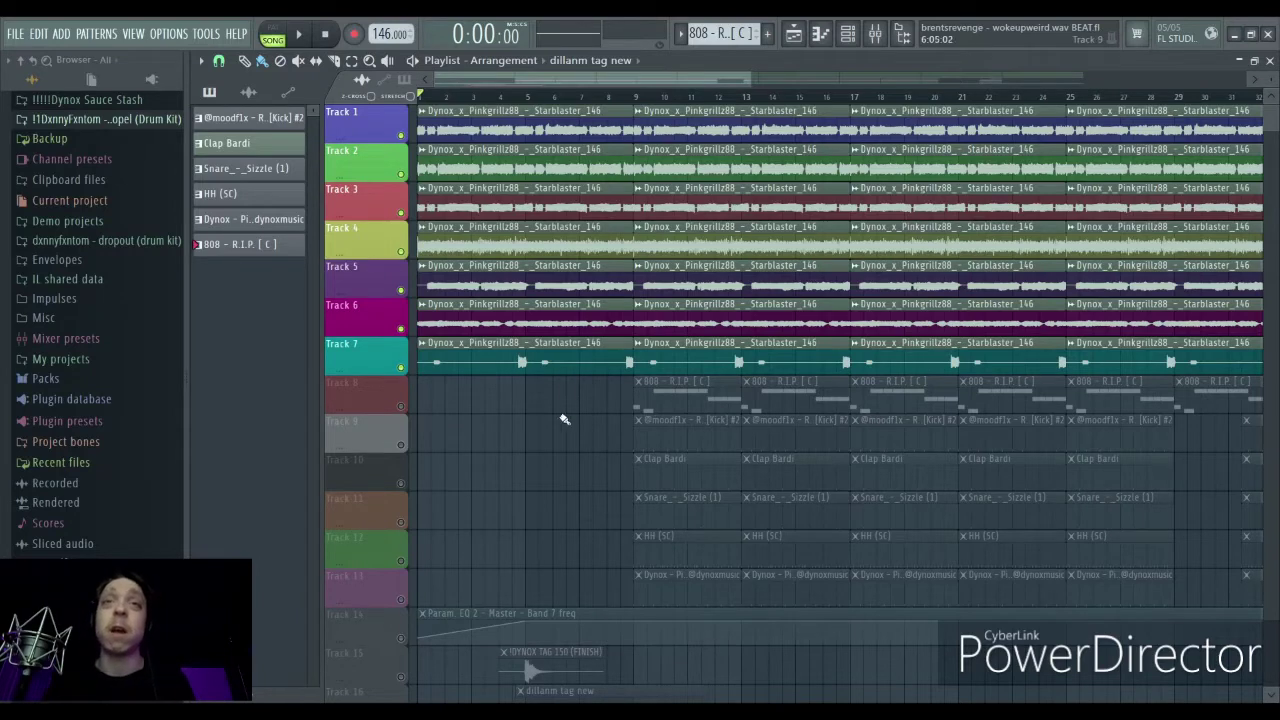
pyautogui.scroll(3, 545, 435)
pyautogui.hscroll(-3, 536, 447)
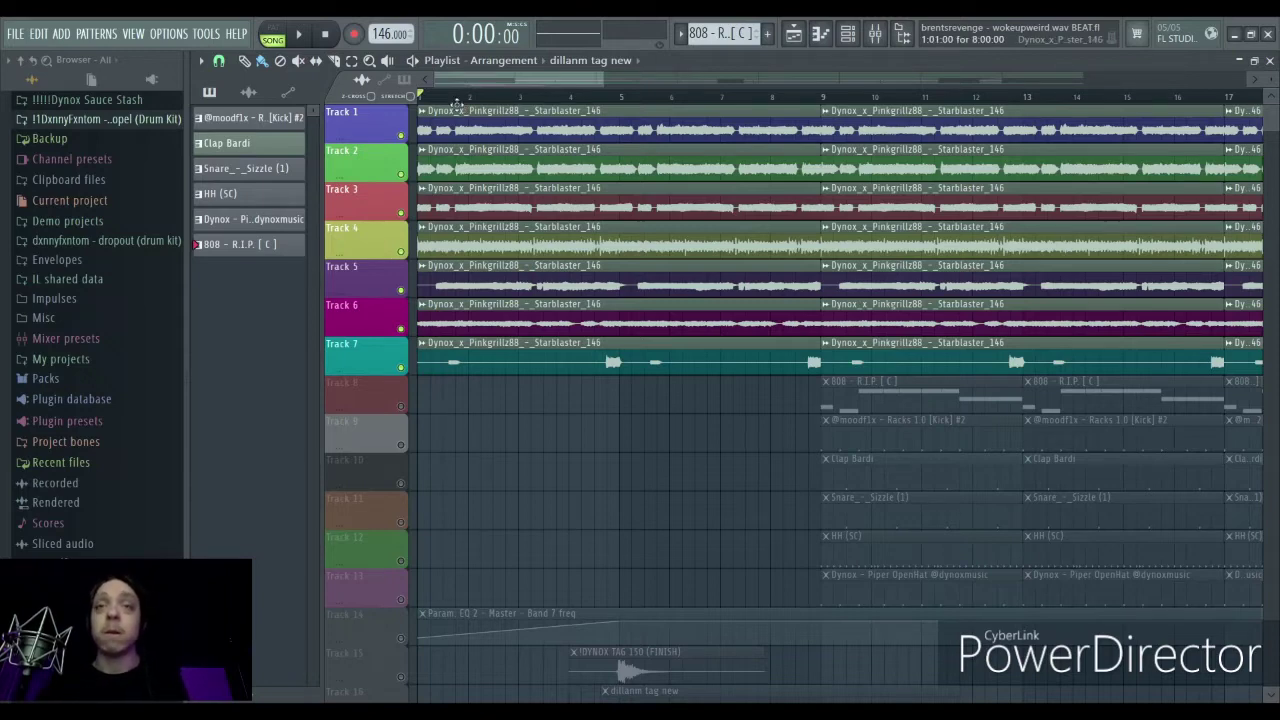
pyautogui.press('space')
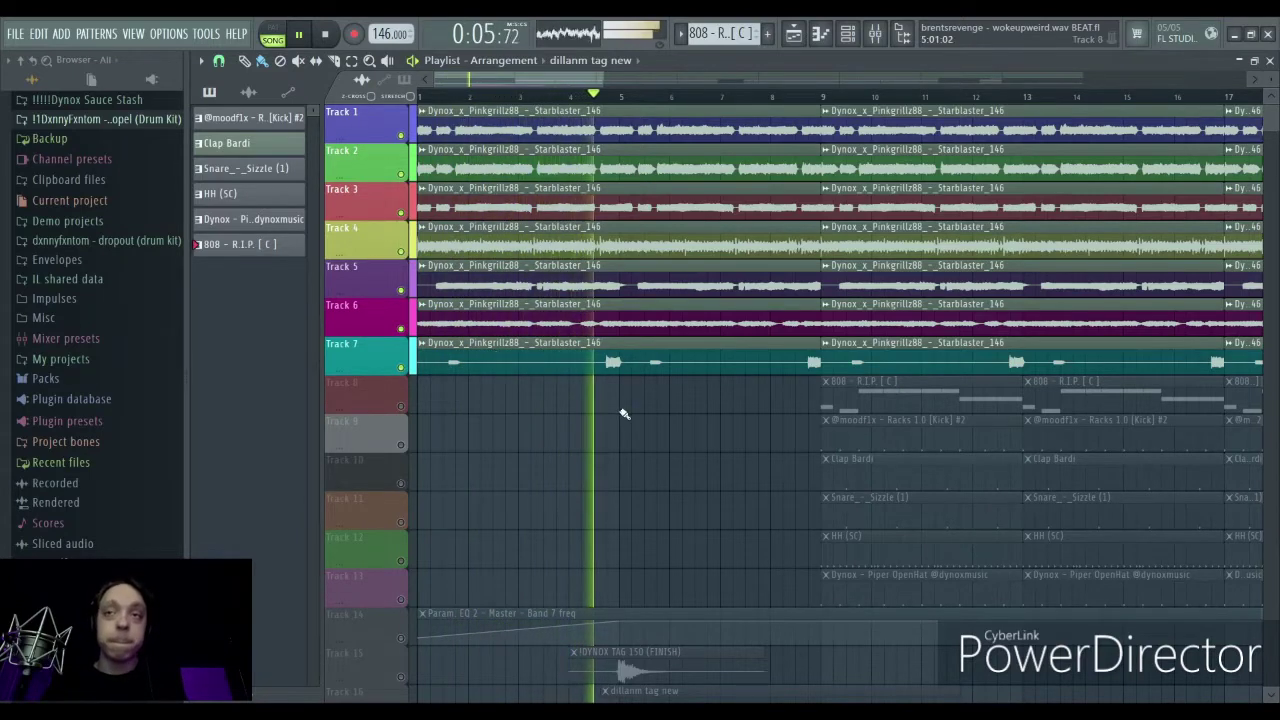
pyautogui.scroll(-3, 631, 409)
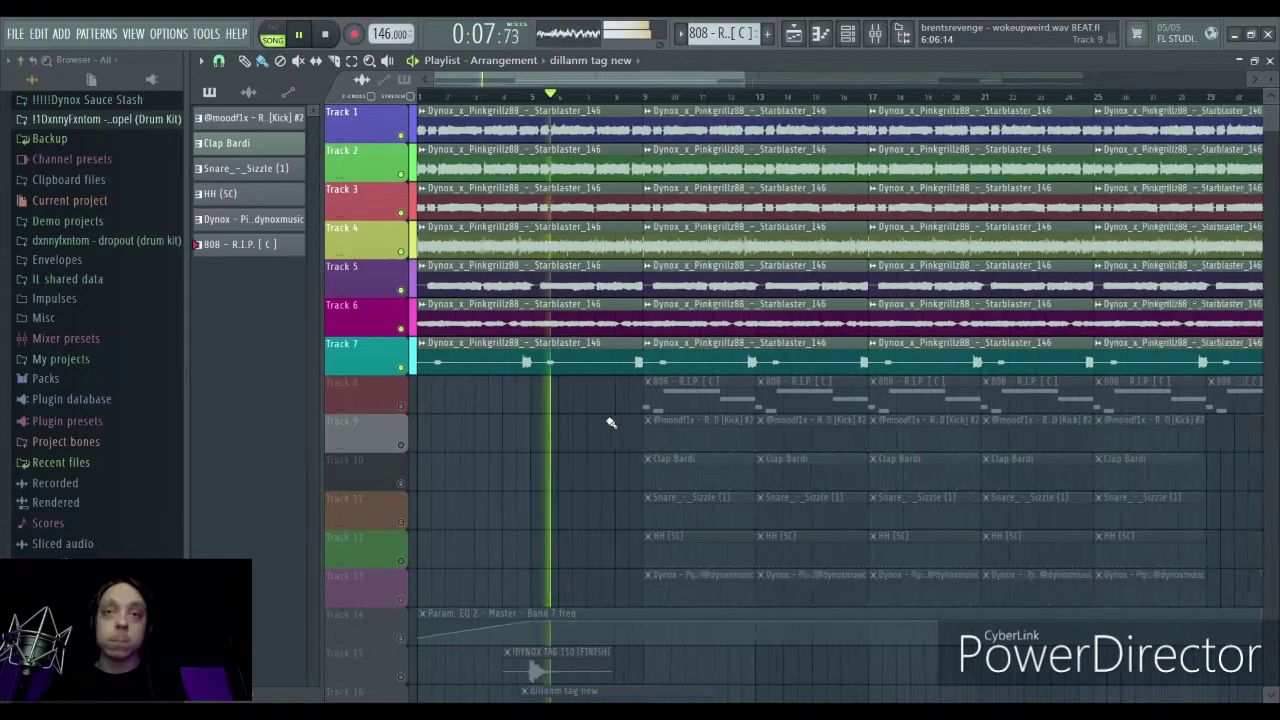
pyautogui.scroll(-2, 611, 423)
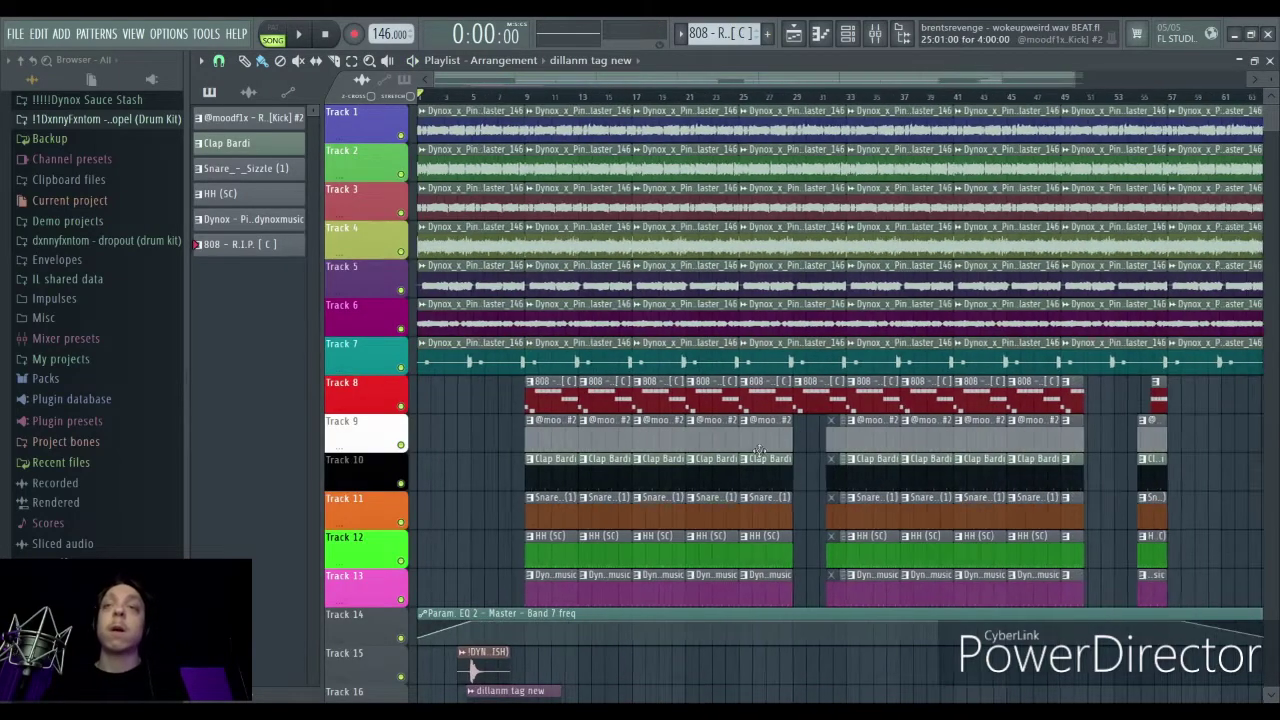
# Solo the 808 on Track 8 and set the playback position to bar 9
pyautogui.scroll(5, 443, 490)
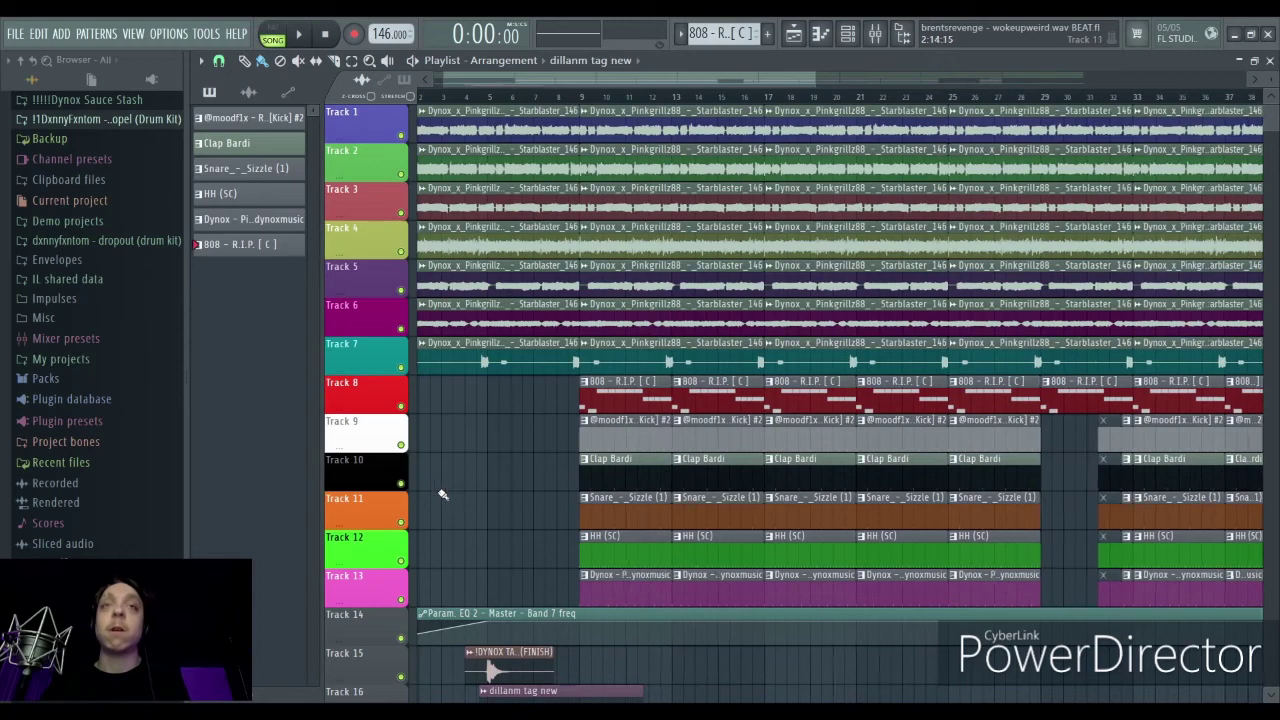
pyautogui.hscroll(-1, 437, 490)
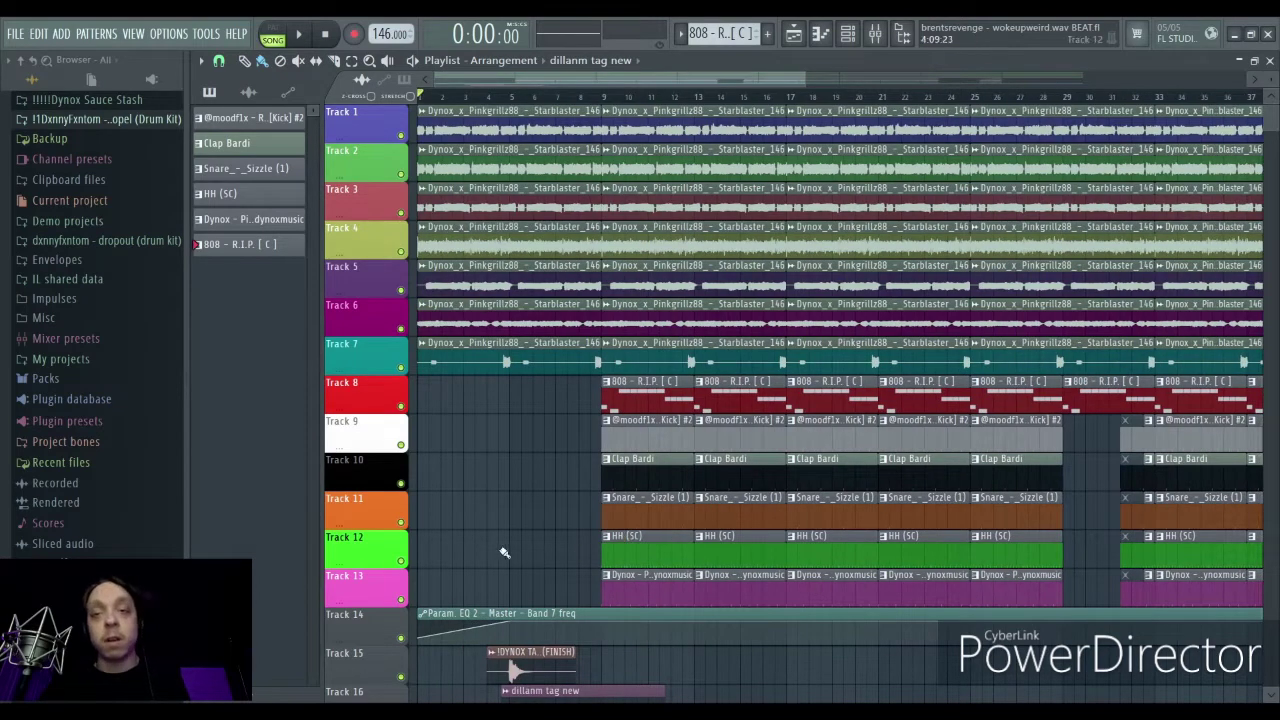
pyautogui.scroll(-3, 414, 322)
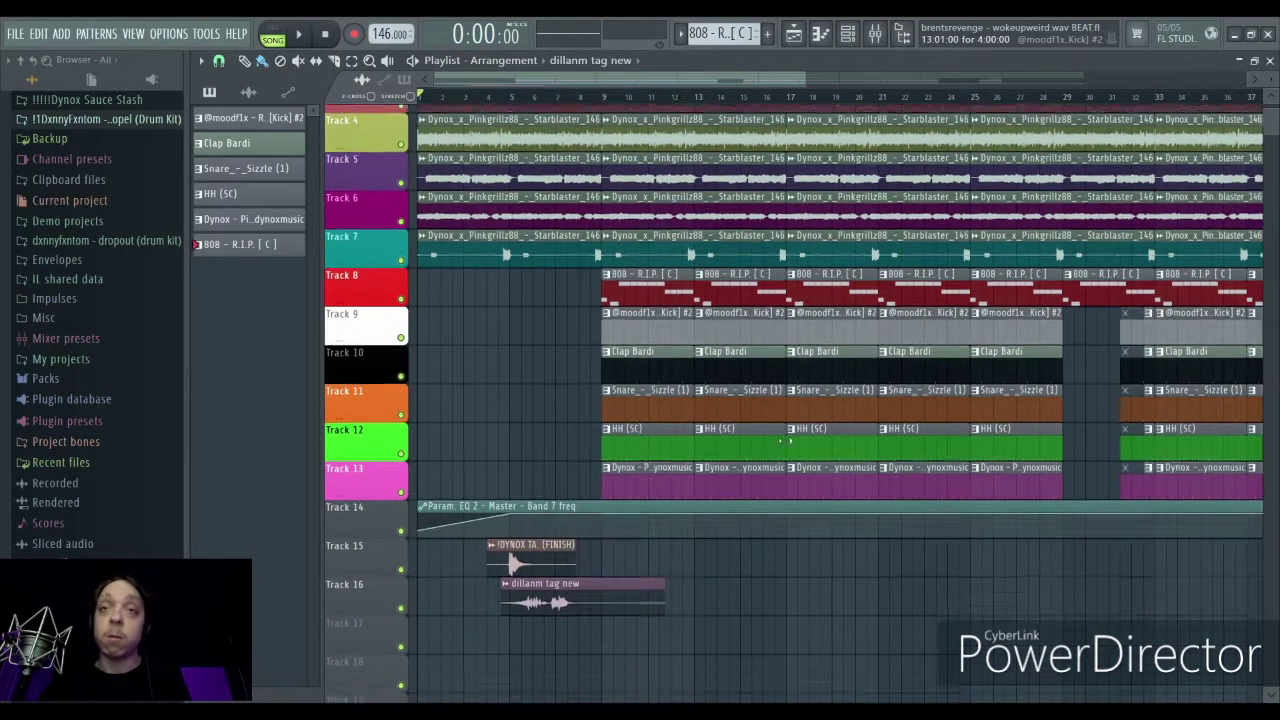
pyautogui.rightClick(401, 292)
pyautogui.click(600, 98)
pyautogui.scroll(4, 617, 188)
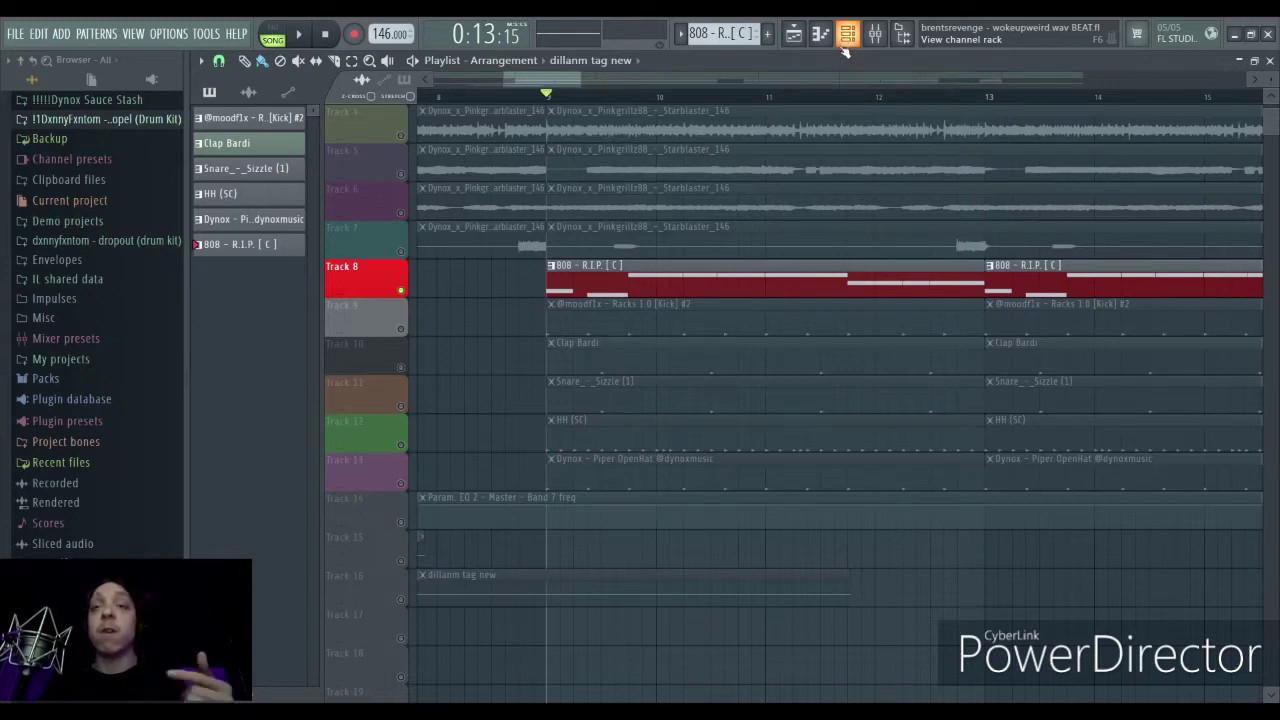
# Inspect the 808 - R.I.P. [ C ] pattern's notes in the piano roll, play them back, and return to the playlist
pyautogui.doubleClick(850, 284)
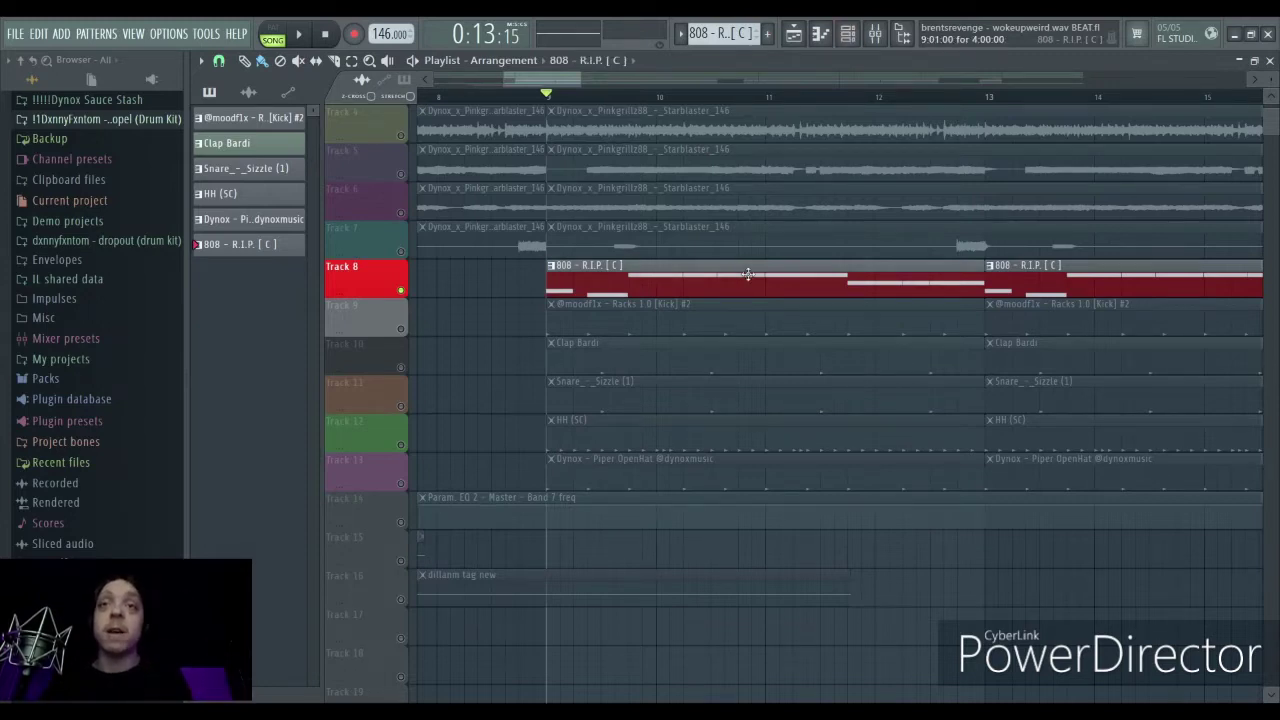
pyautogui.scroll(3, 297, 403)
pyautogui.scroll(2, 749, 491)
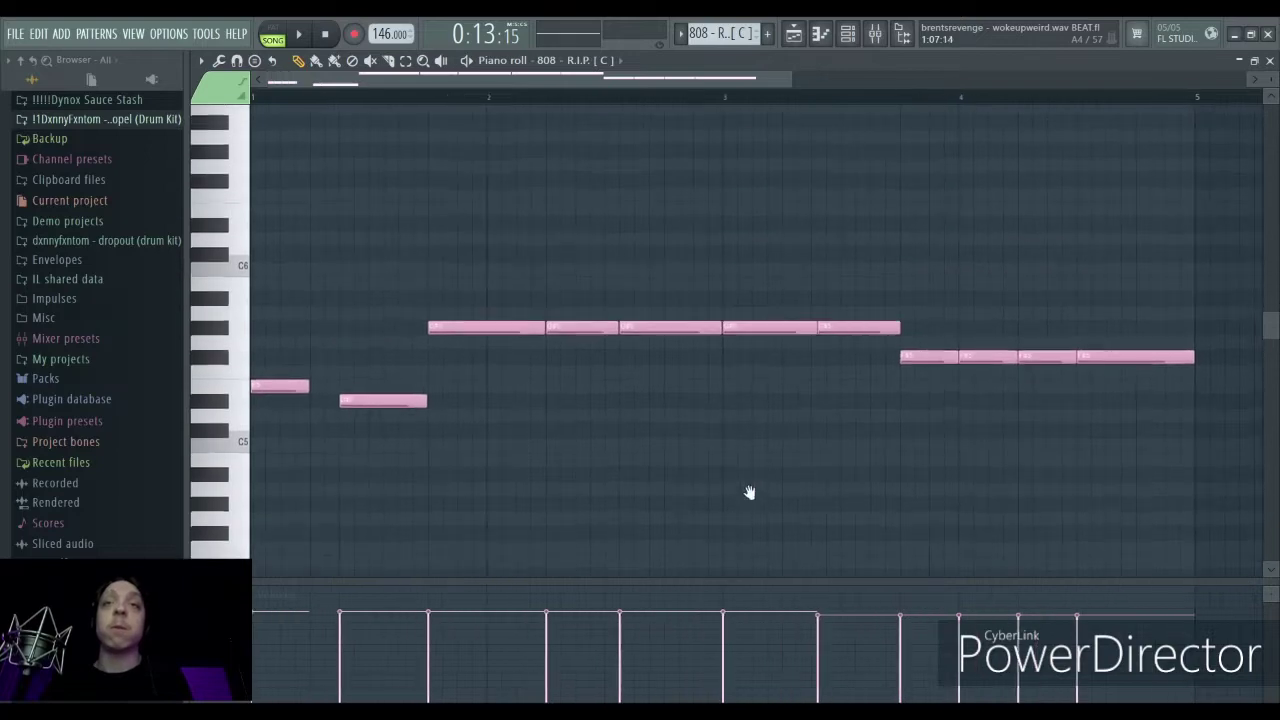
pyautogui.press('space')
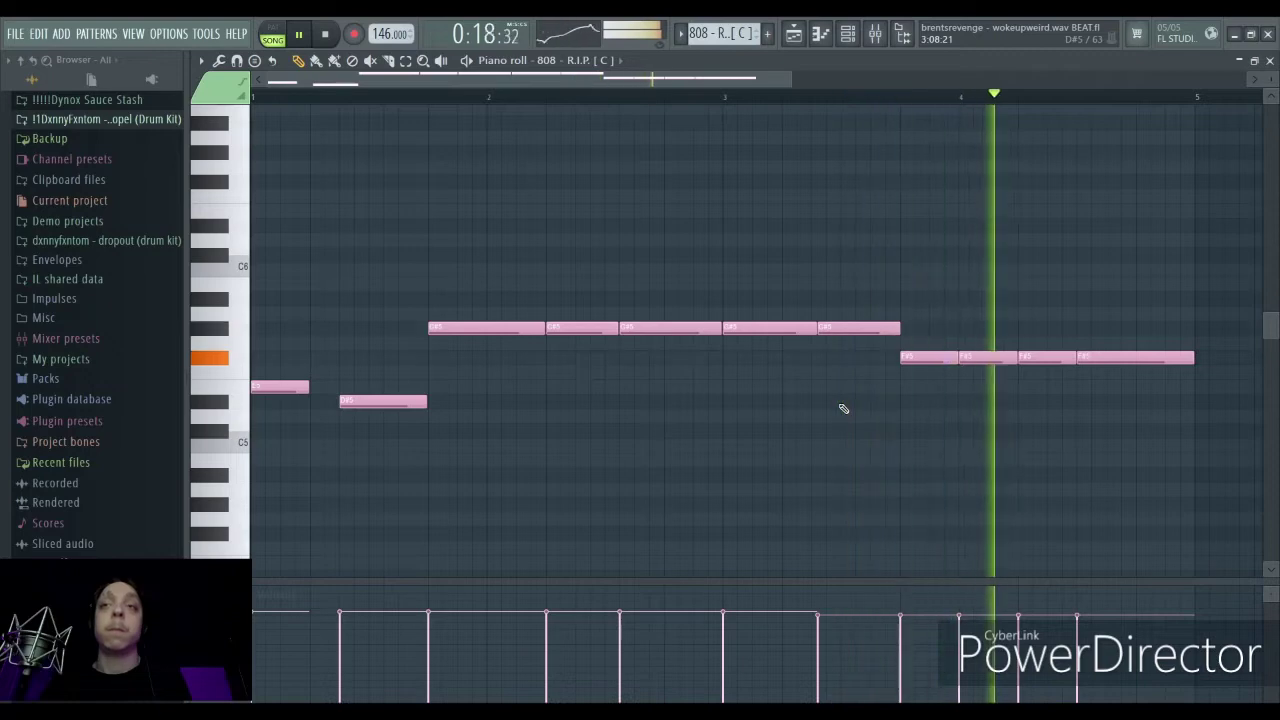
pyautogui.press('space')
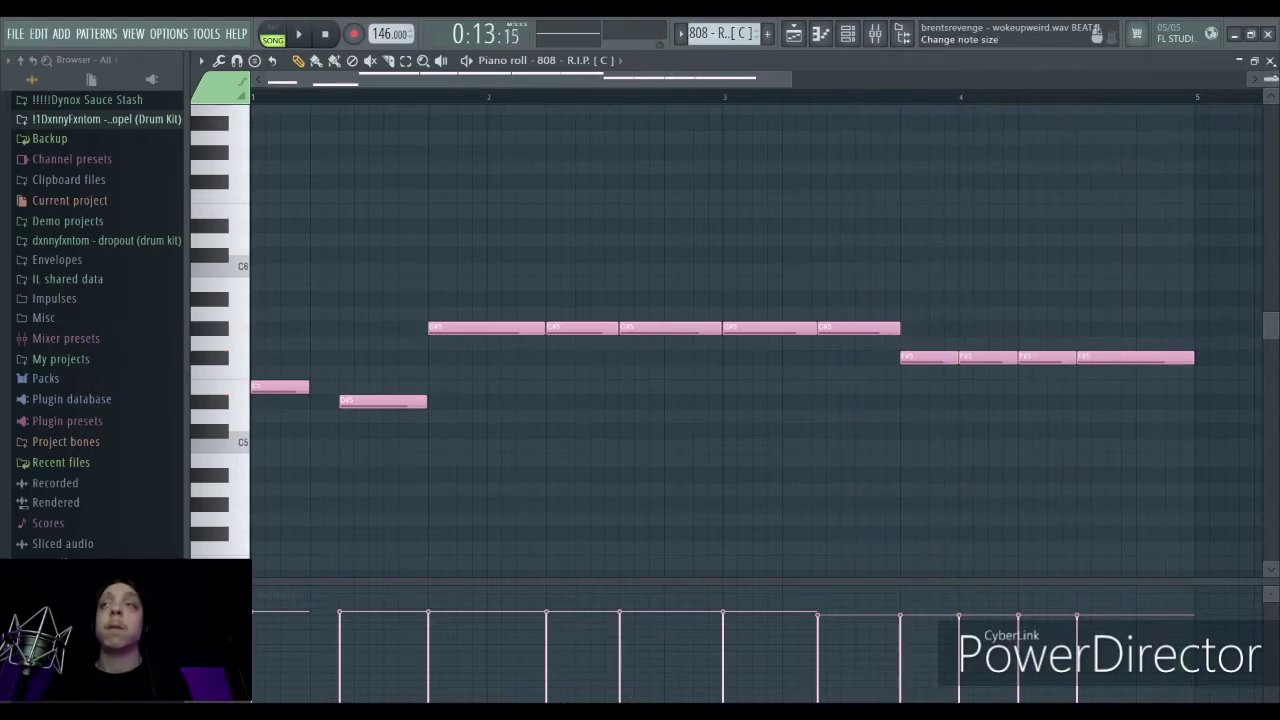
pyautogui.click(1270, 60)
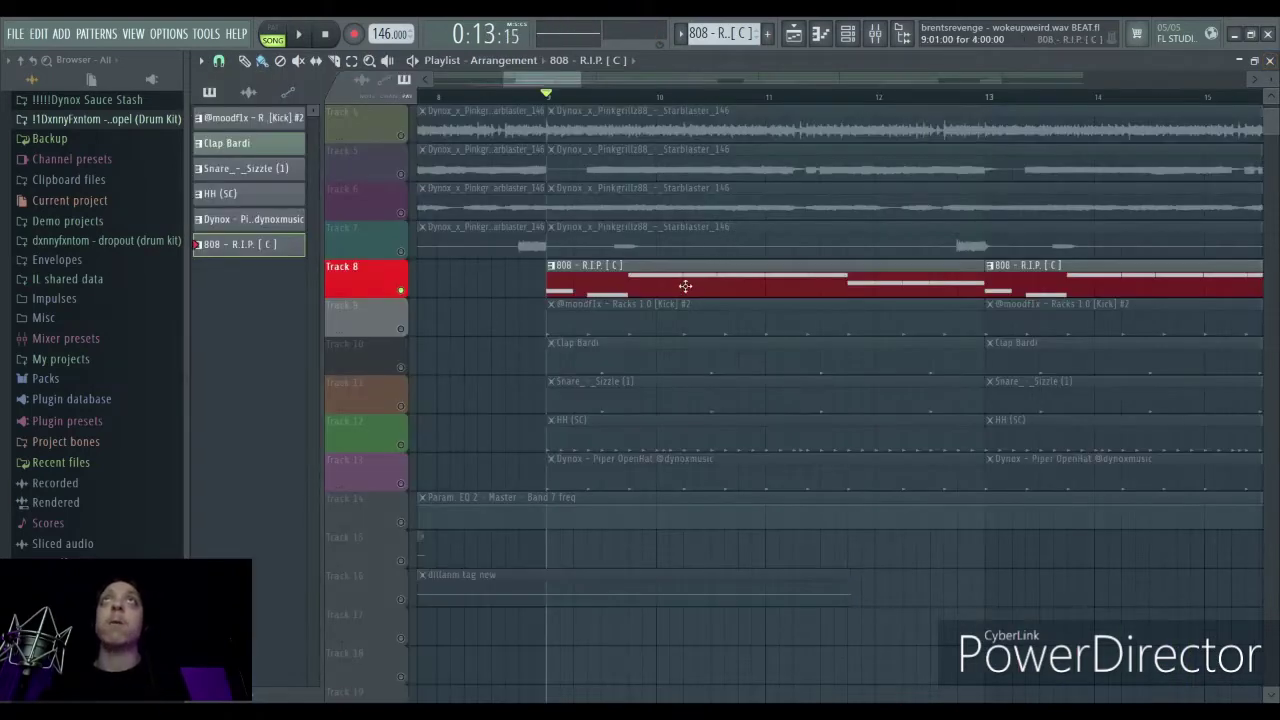
# Play the soloed 808 track briefly from bar 9 in the playlist
pyautogui.scroll(2, 630, 317)
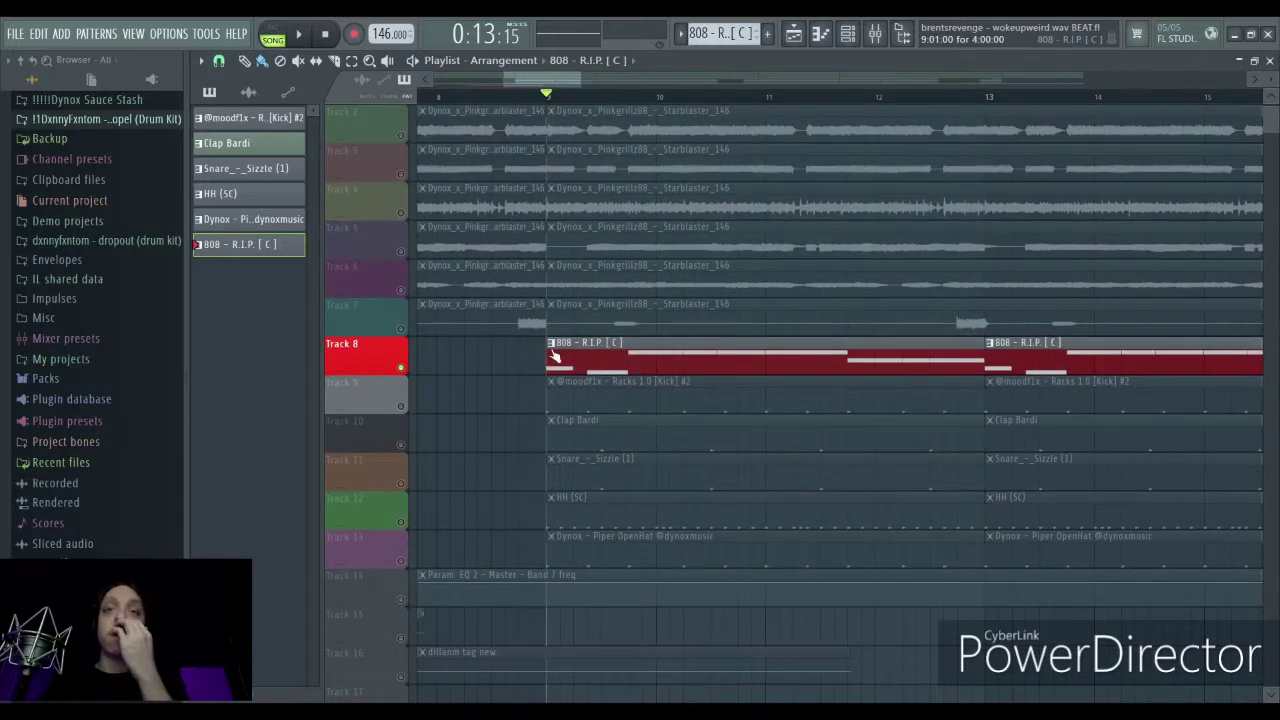
pyautogui.scroll(-3, 578, 426)
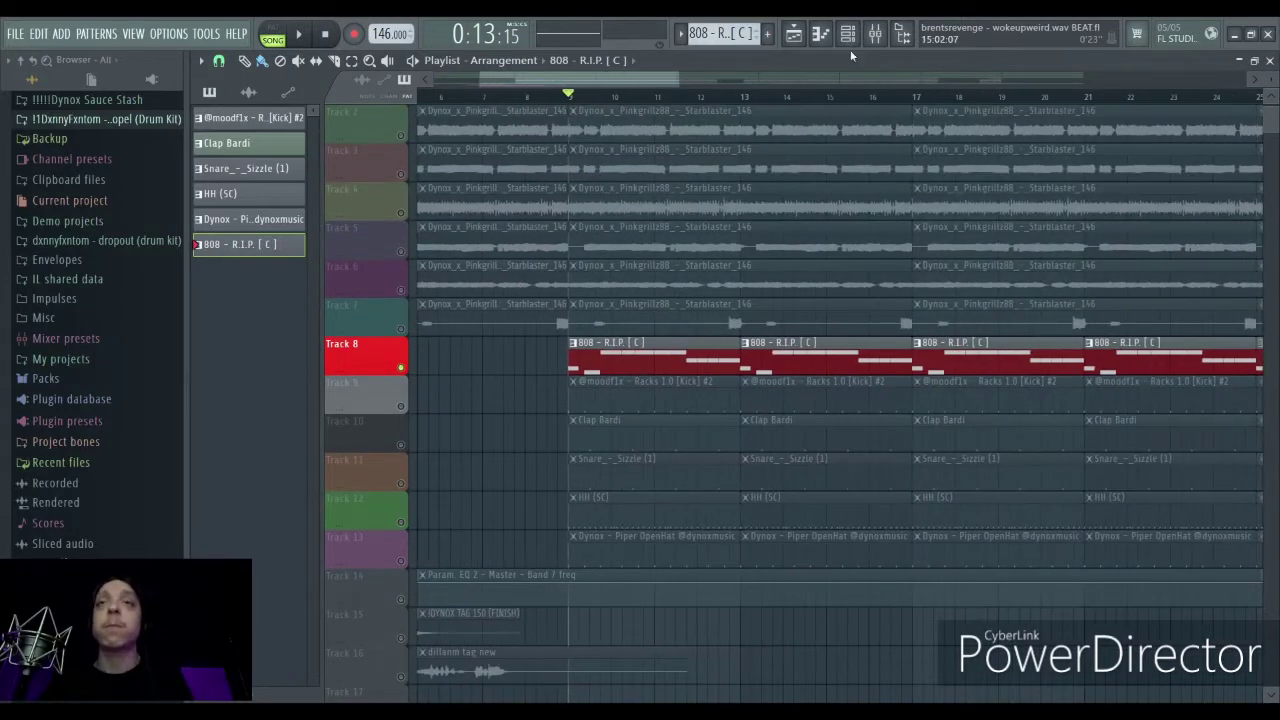
pyautogui.press('space')
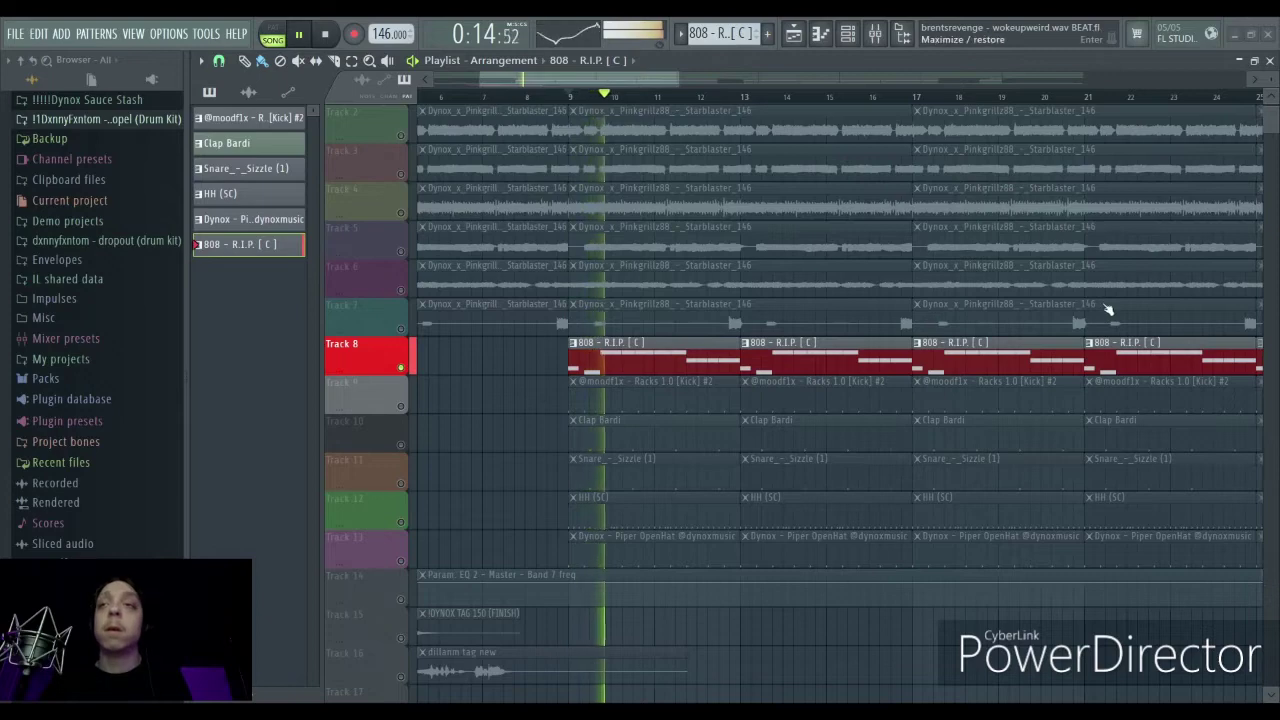
pyautogui.press('space')
# Solo the kick on Track 9 and inspect and play its first pattern in the piano roll
pyautogui.scroll(-2, 938, 342)
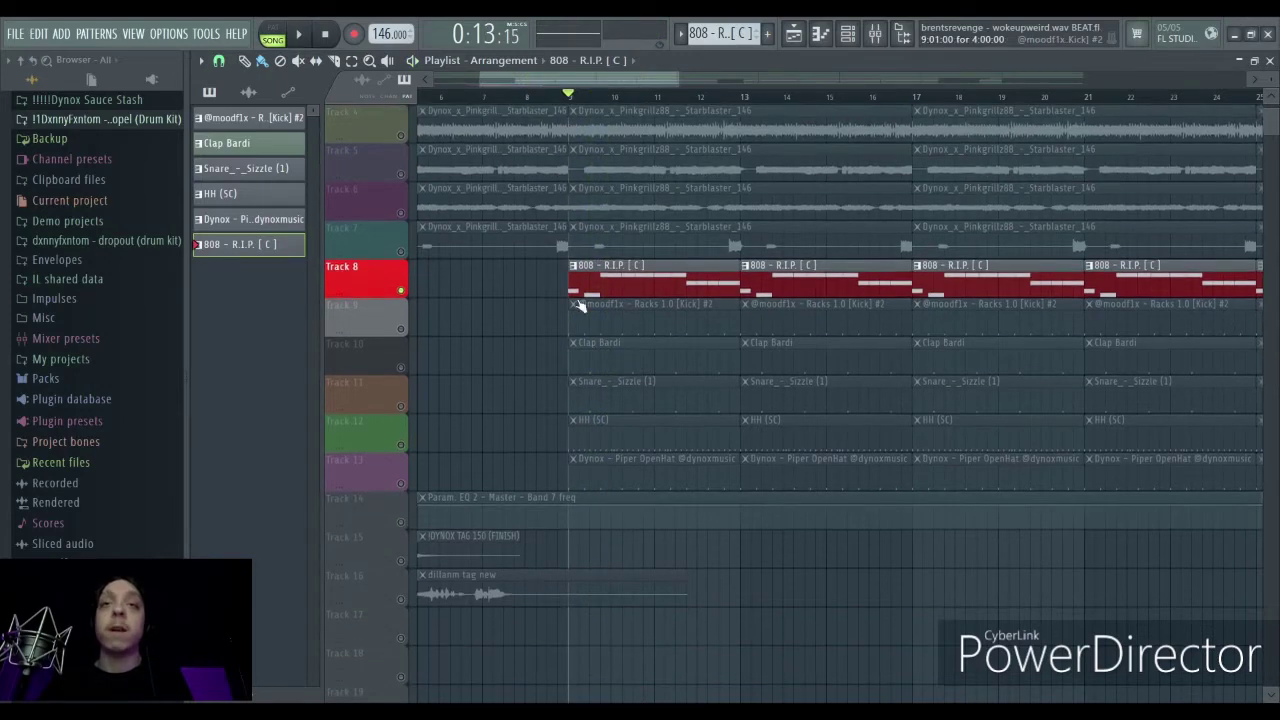
pyautogui.click(400, 330)
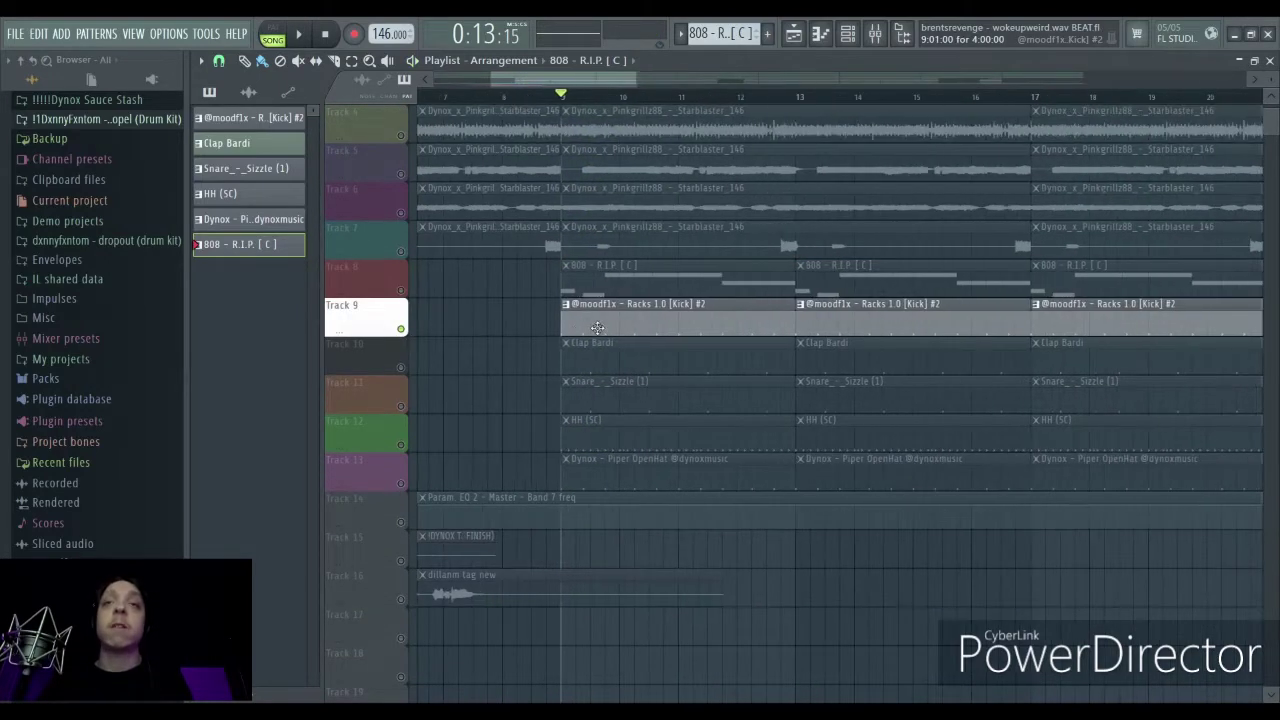
pyautogui.doubleClick(600, 330)
pyautogui.scroll(-2, 810, 351)
pyautogui.press('space')
pyautogui.press('space')
pyautogui.scroll(1, 394, 408)
pyautogui.scroll(-2, 680, 343)
pyautogui.scroll(2, 737, 408)
# Preview the Racks 1.0 kick sample from the Kicks folder of the Dynox Sauce Stash drums
pyautogui.click(87, 100)
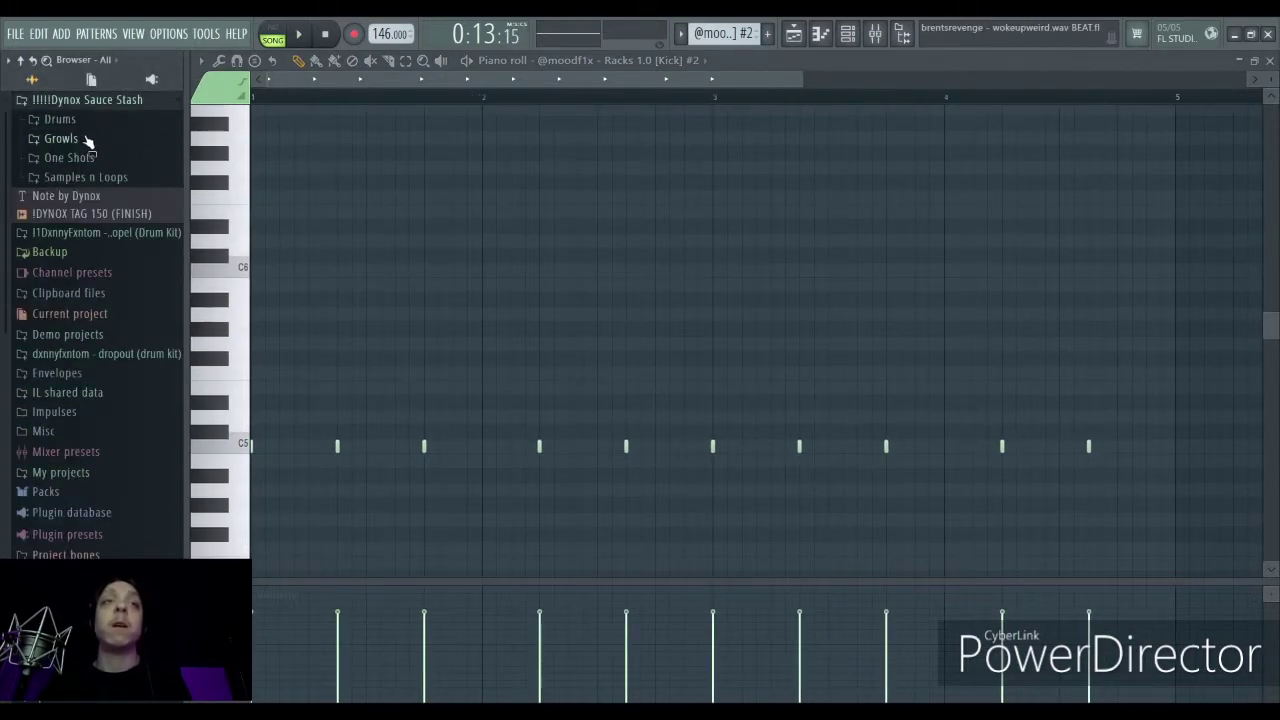
pyautogui.click(62, 120)
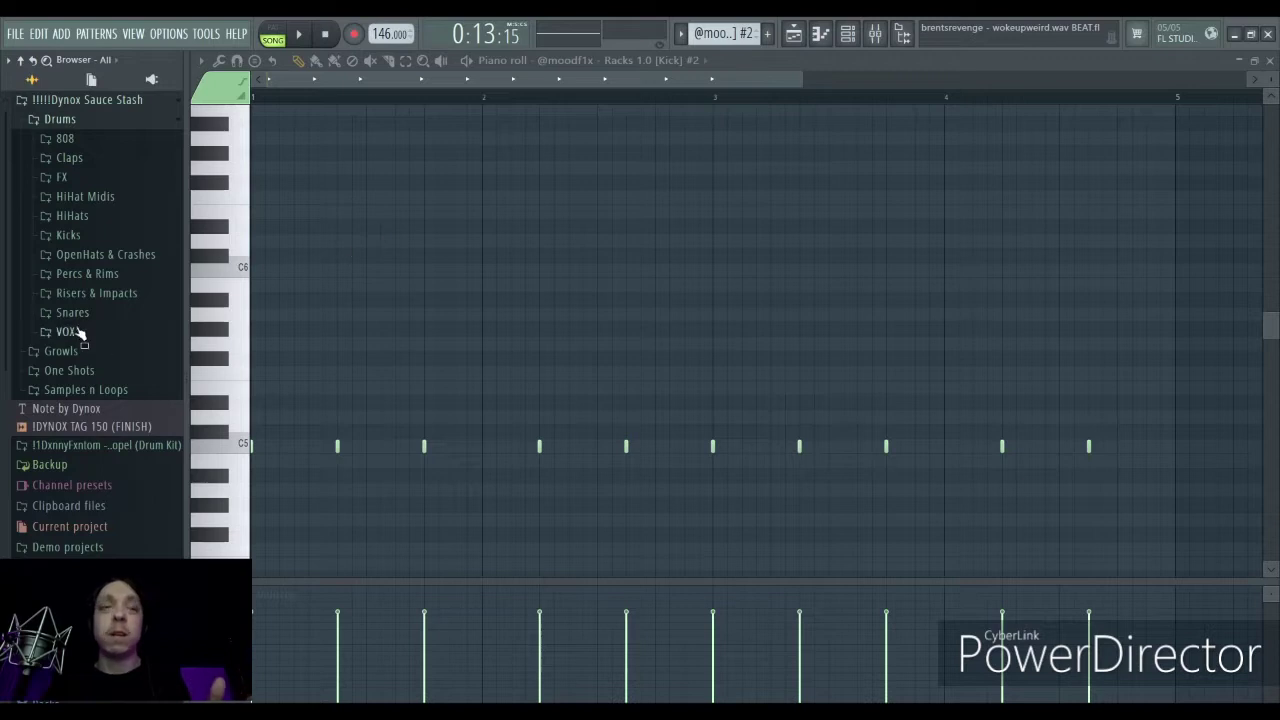
pyautogui.click(68, 235)
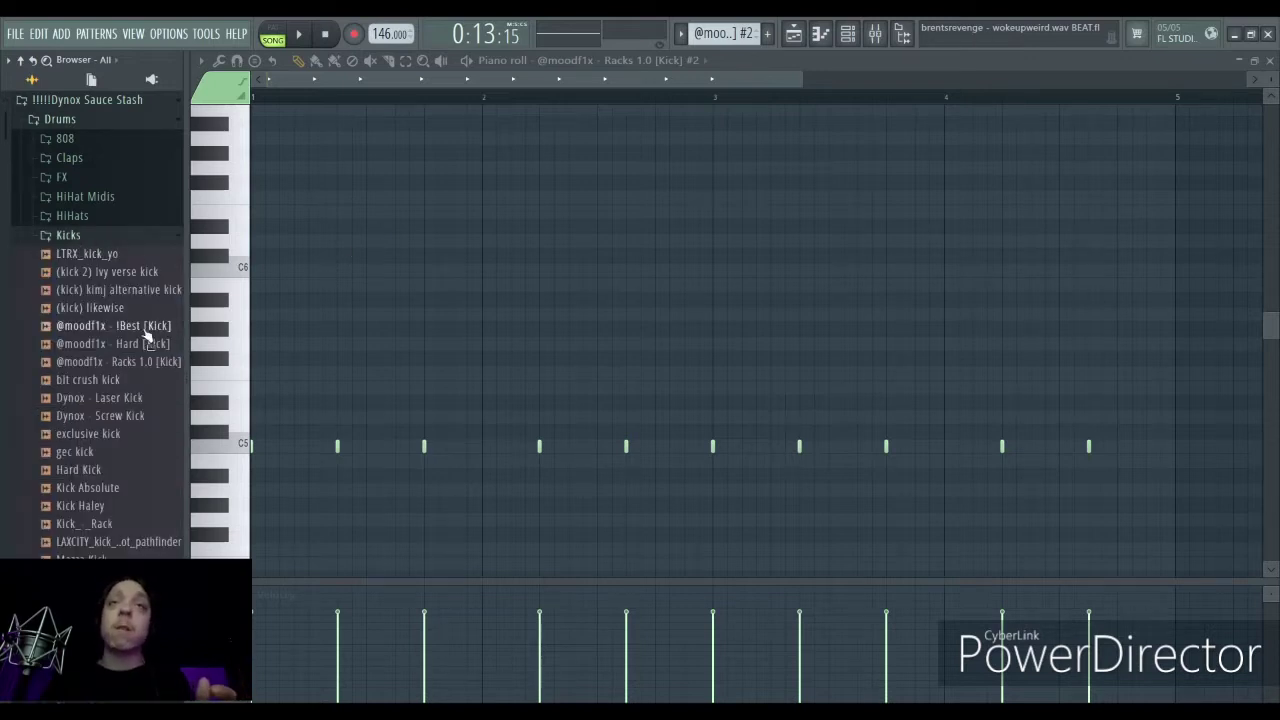
pyautogui.click(145, 362)
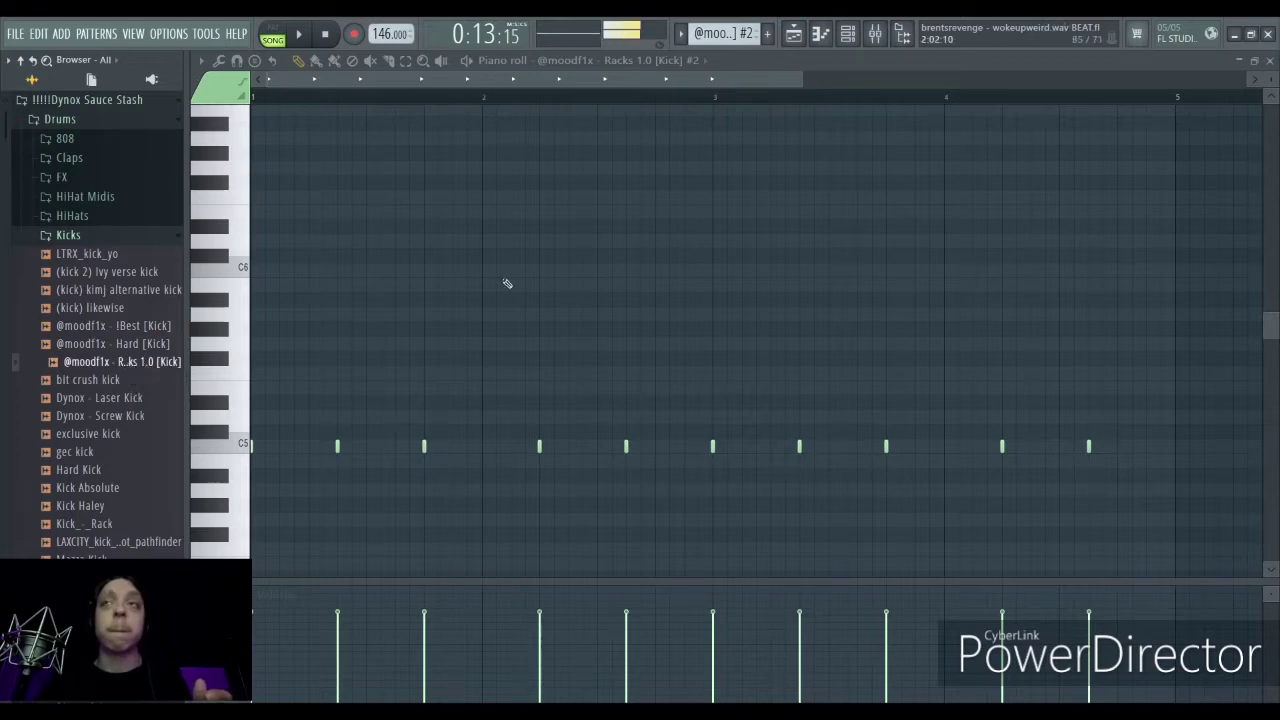
# Return to the playlist and play the soloed kick track from bar 9
pyautogui.click(1270, 60)
pyautogui.press('space')
pyautogui.press('space')
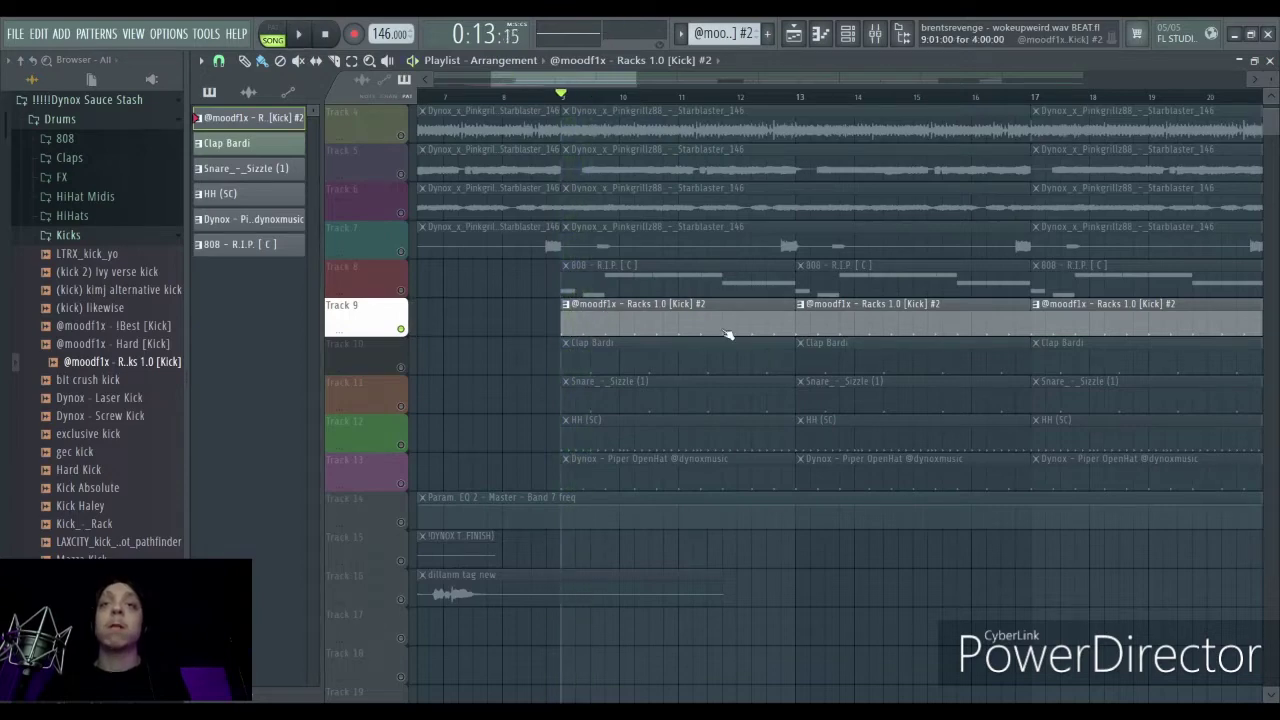
# Bring up the channel rack and open the sampler settings of the Racks 1.0 kick
pyautogui.doubleClick(721, 328)
pyautogui.click(1270, 60)
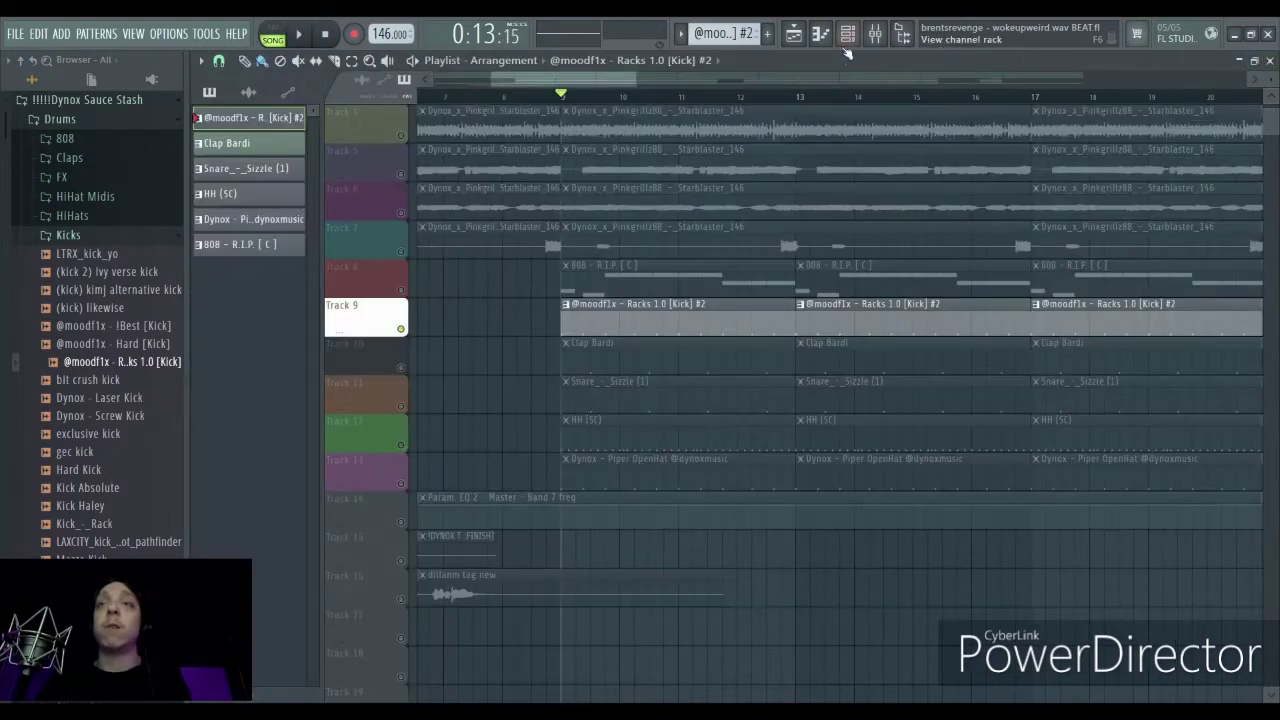
pyautogui.click(847, 34)
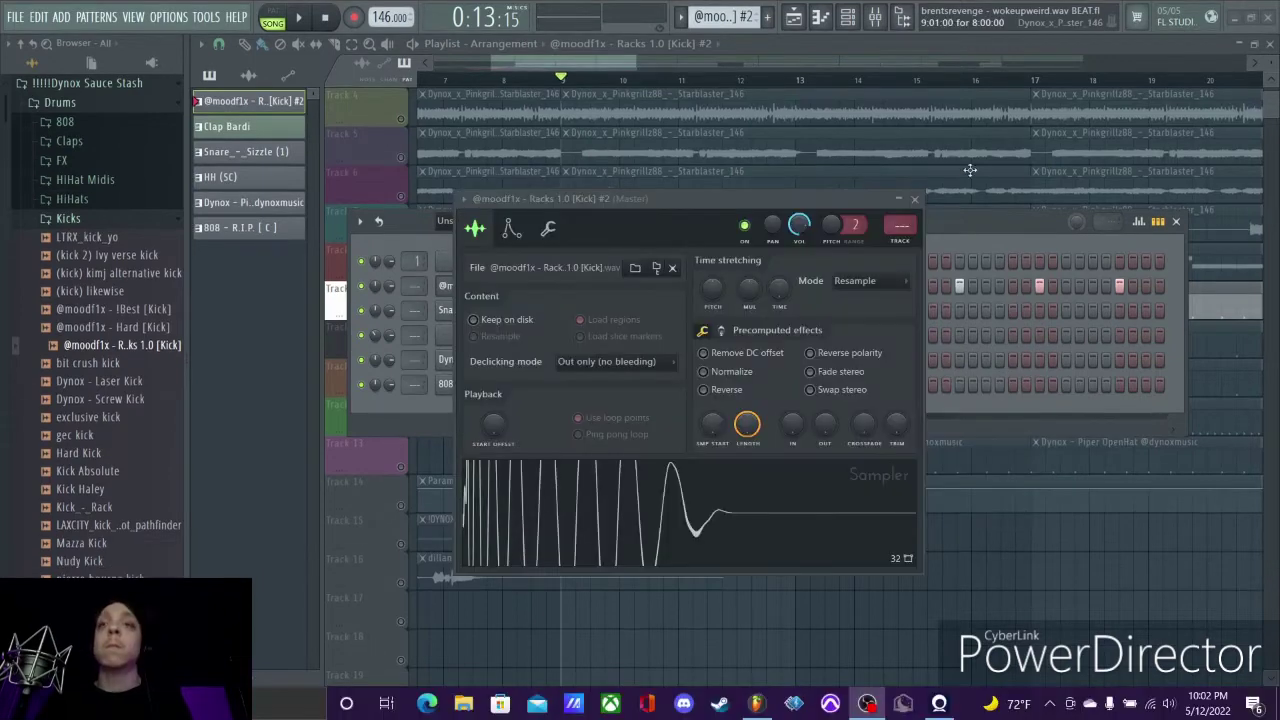
pyautogui.moveTo(754, 198); pyautogui.dragTo(717, 187)
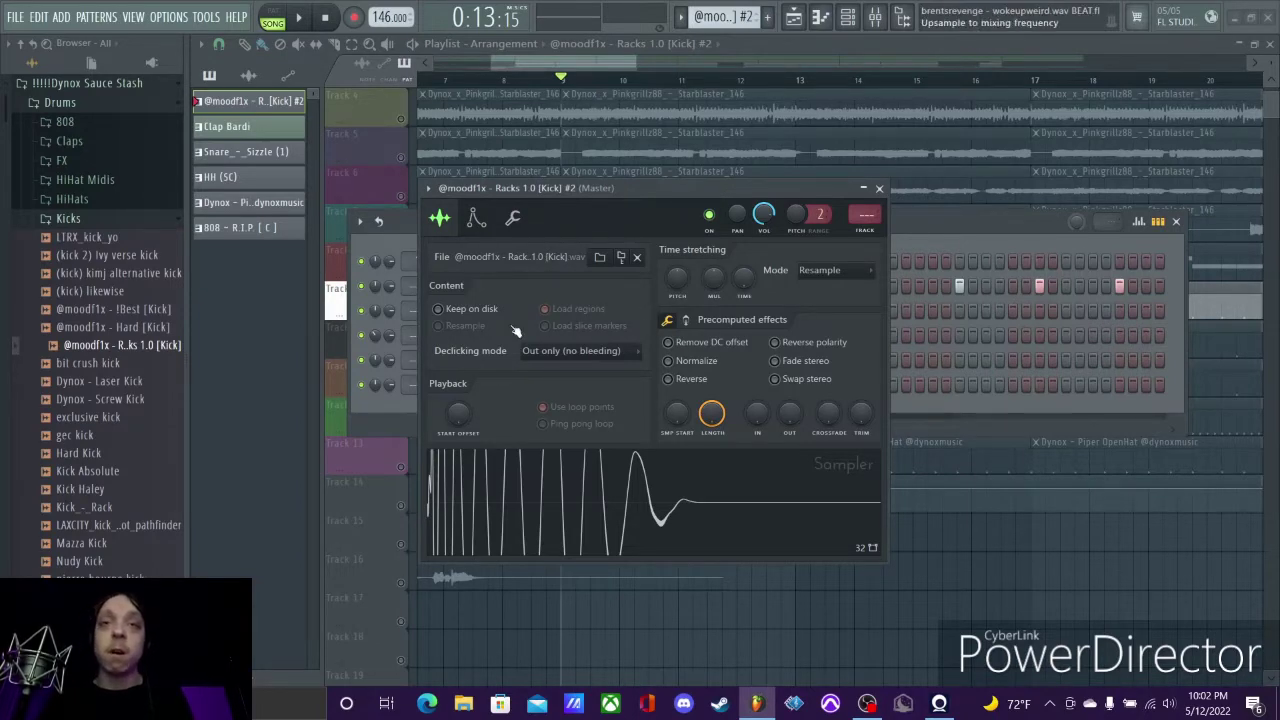
# Boost the Racks 1.0 kick sample's gain to 10% during playback, and close its sampler settings and the channel rack
pyautogui.click(685, 319)
pyautogui.moveTo(655, 197); pyautogui.dragTo(610, 186)
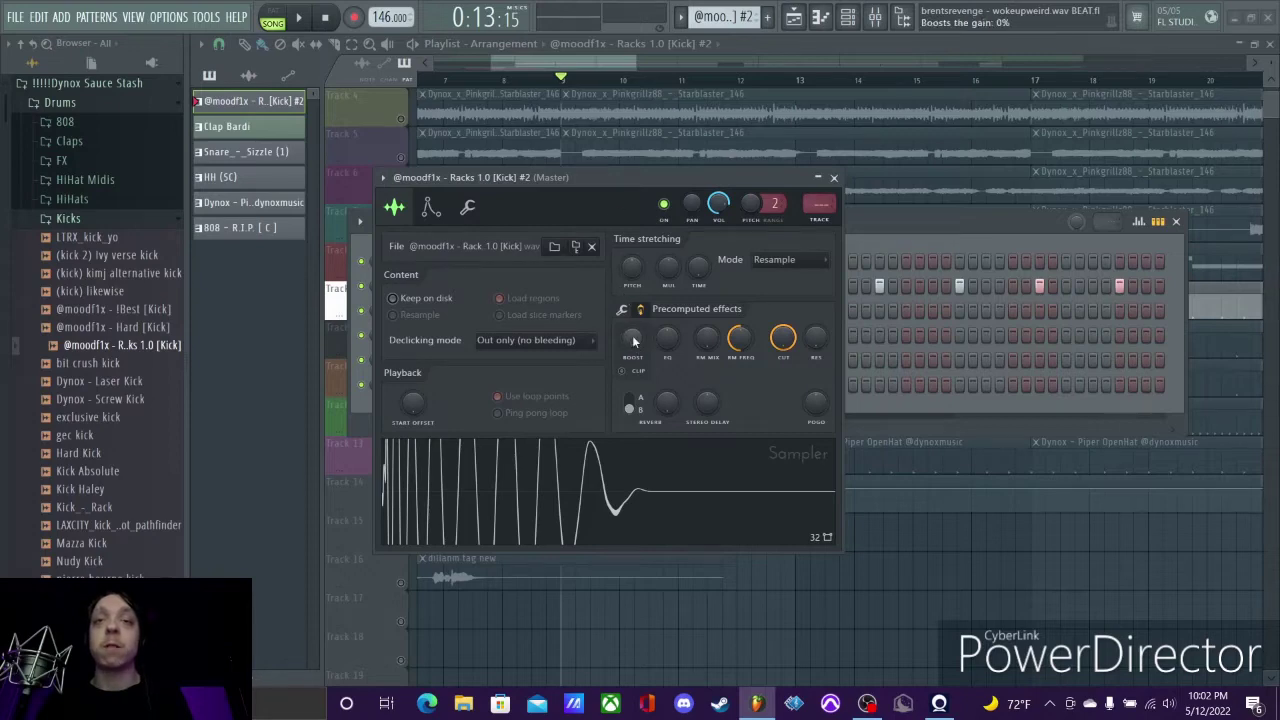
pyautogui.press('space')
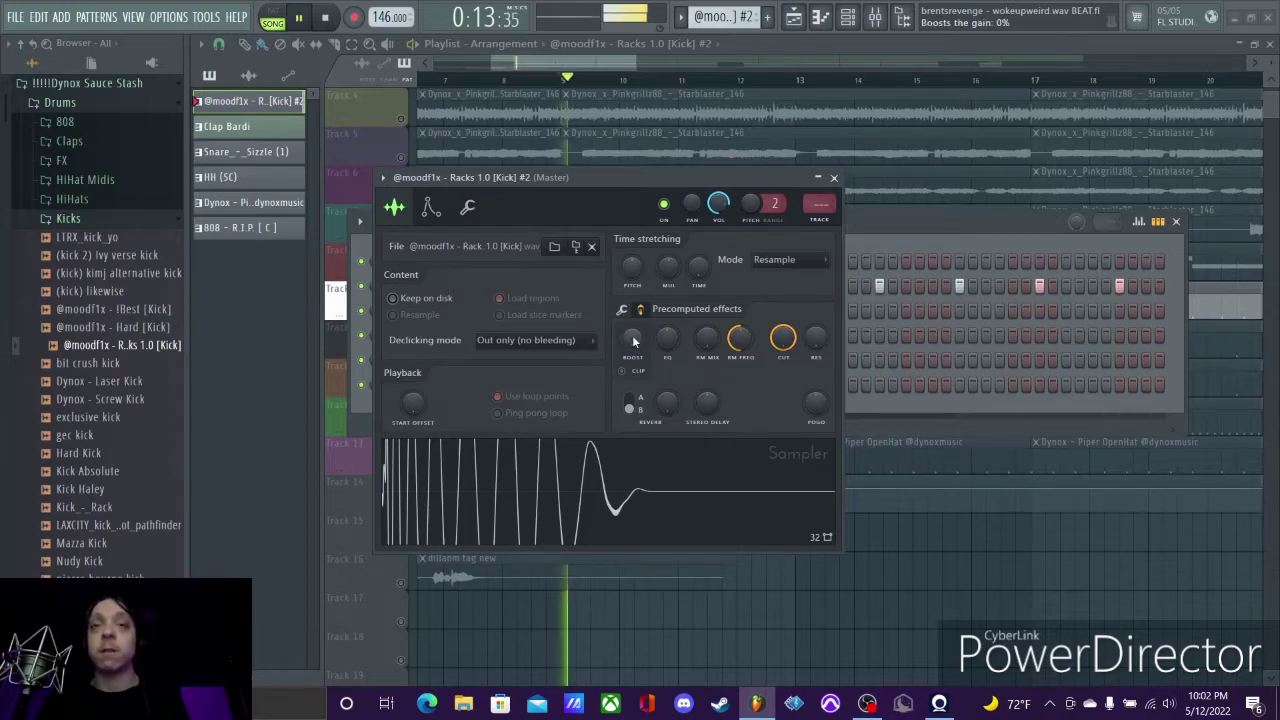
pyautogui.scroll(2, 633, 341)
pyautogui.scroll(-2, 633, 341)
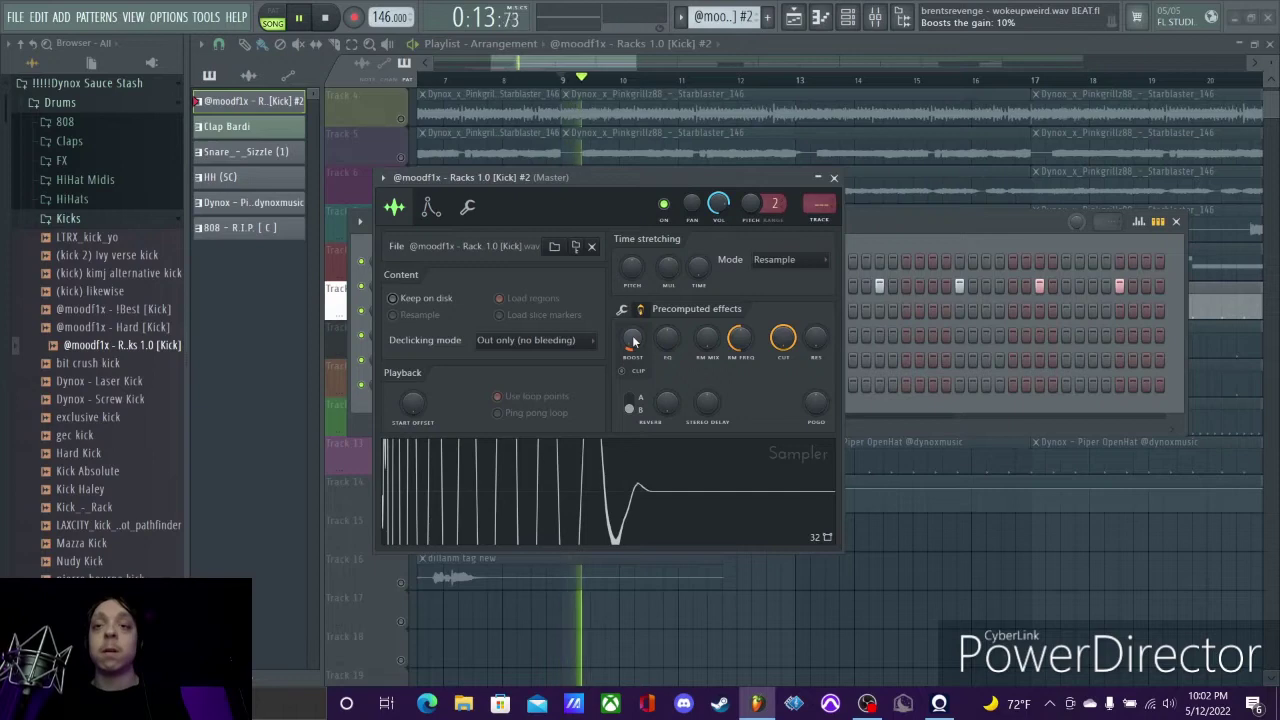
pyautogui.press('space')
pyautogui.press('Escape')
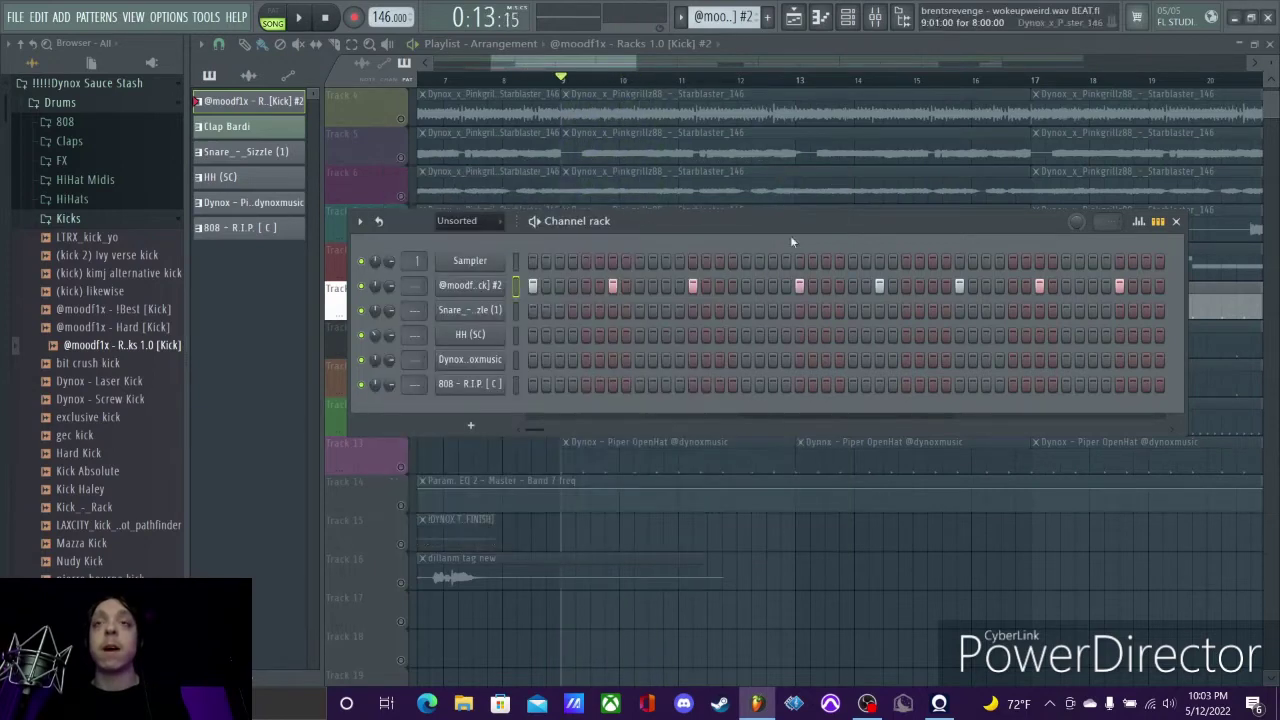
pyautogui.click(1175, 221)
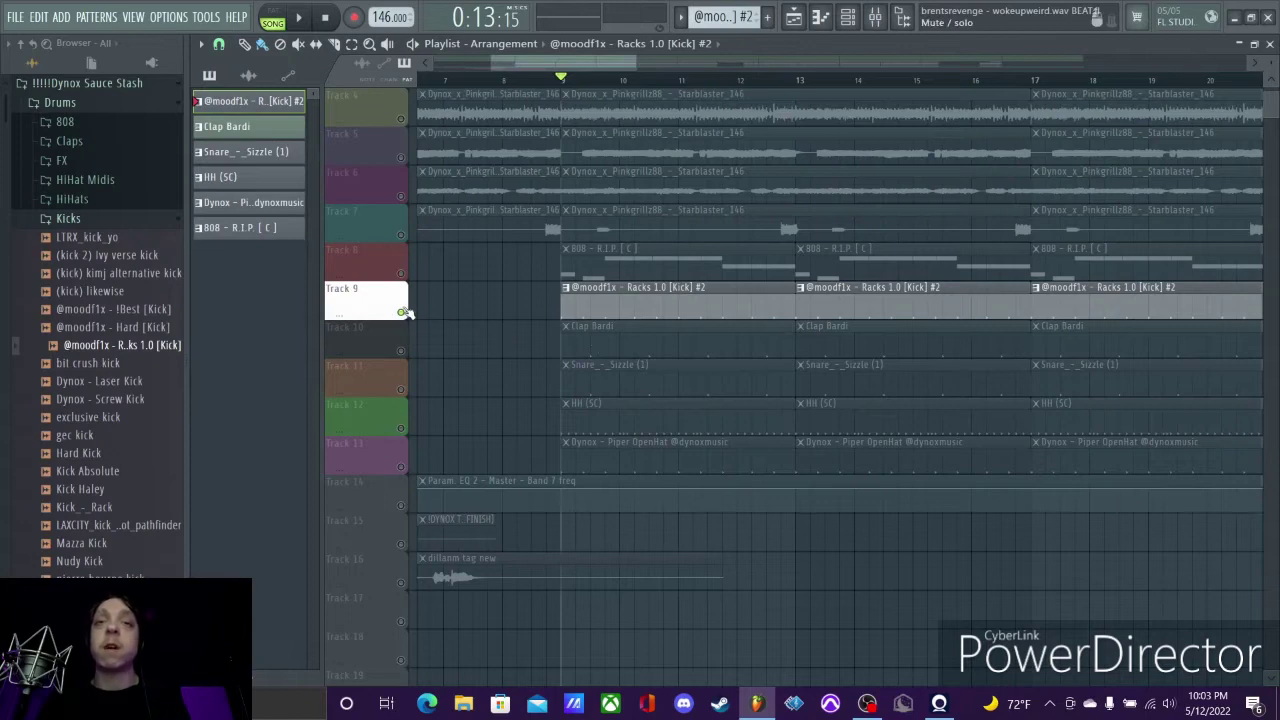
# Examine the kick pattern's notes in the piano roll and play it back in the playlist
pyautogui.doubleClick(600, 312)
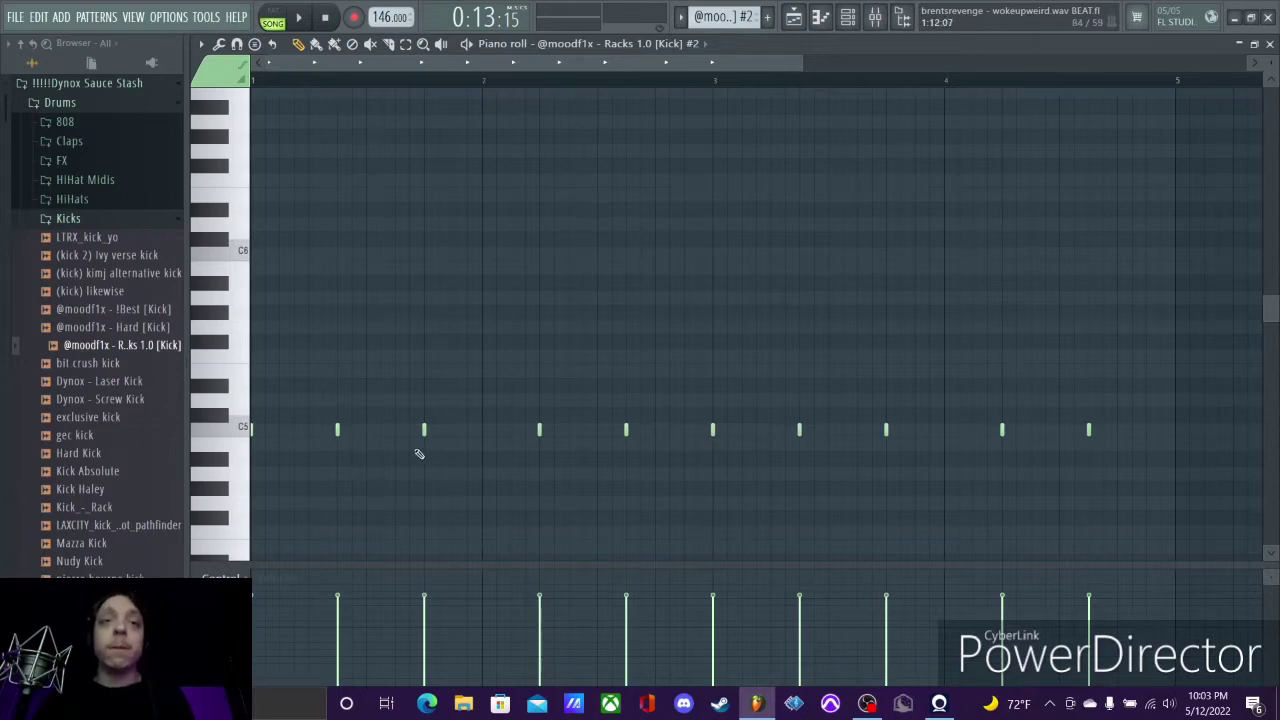
pyautogui.scroll(1, 415, 450)
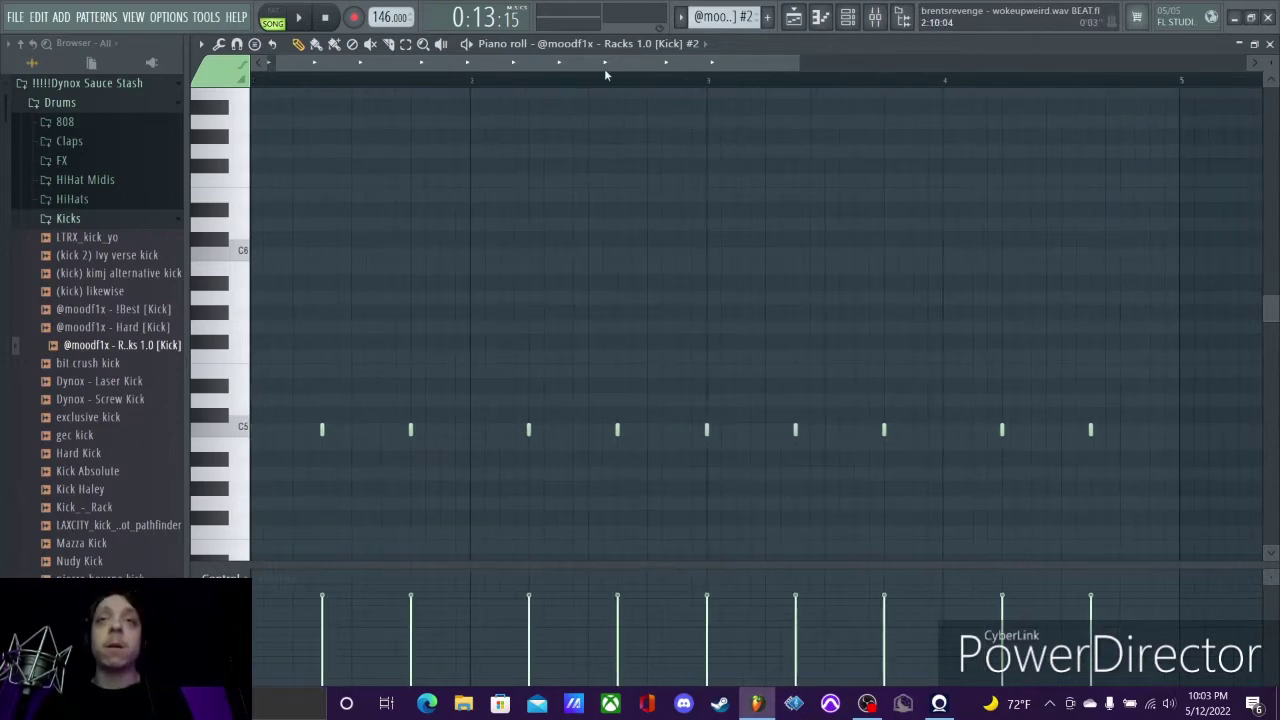
pyautogui.press('space')
pyautogui.press('F5')
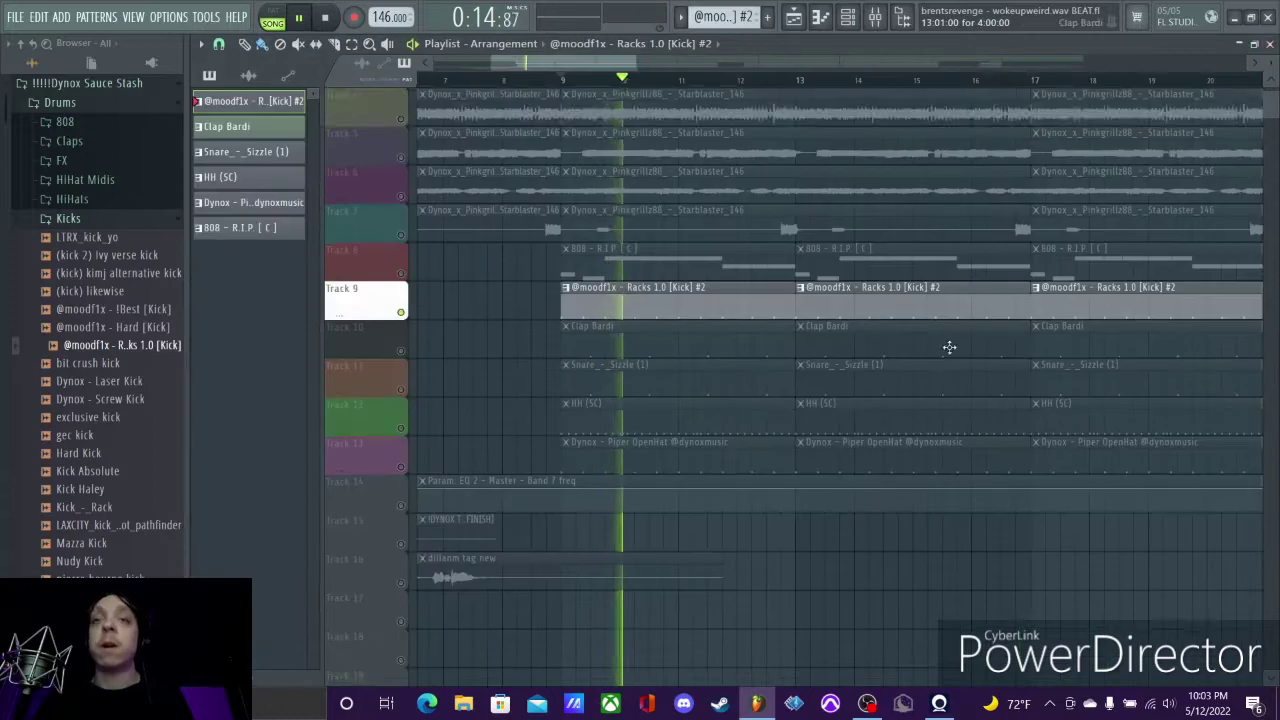
# Solo the Clap Bardi track on Track 10 and inspect and play its first pattern in the piano roll
pyautogui.scroll(-1, 949, 347)
pyautogui.click(568, 292)
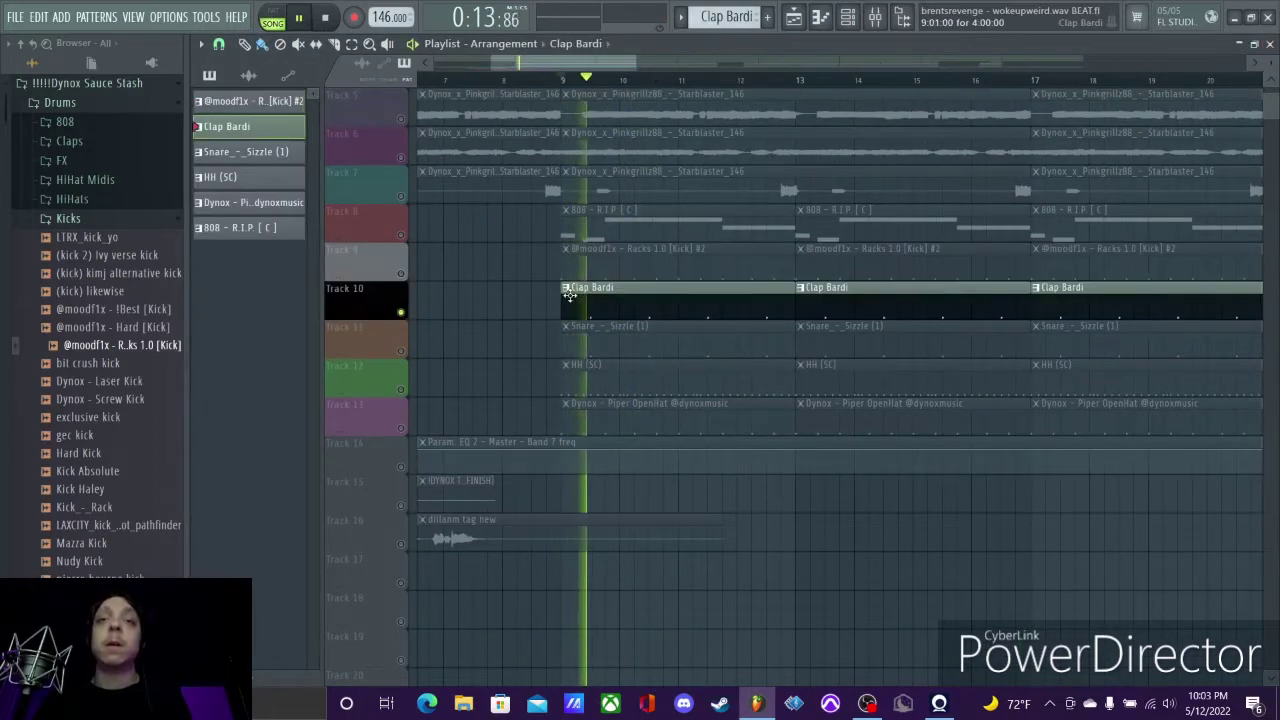
pyautogui.doubleClick(570, 293)
pyautogui.press('space')
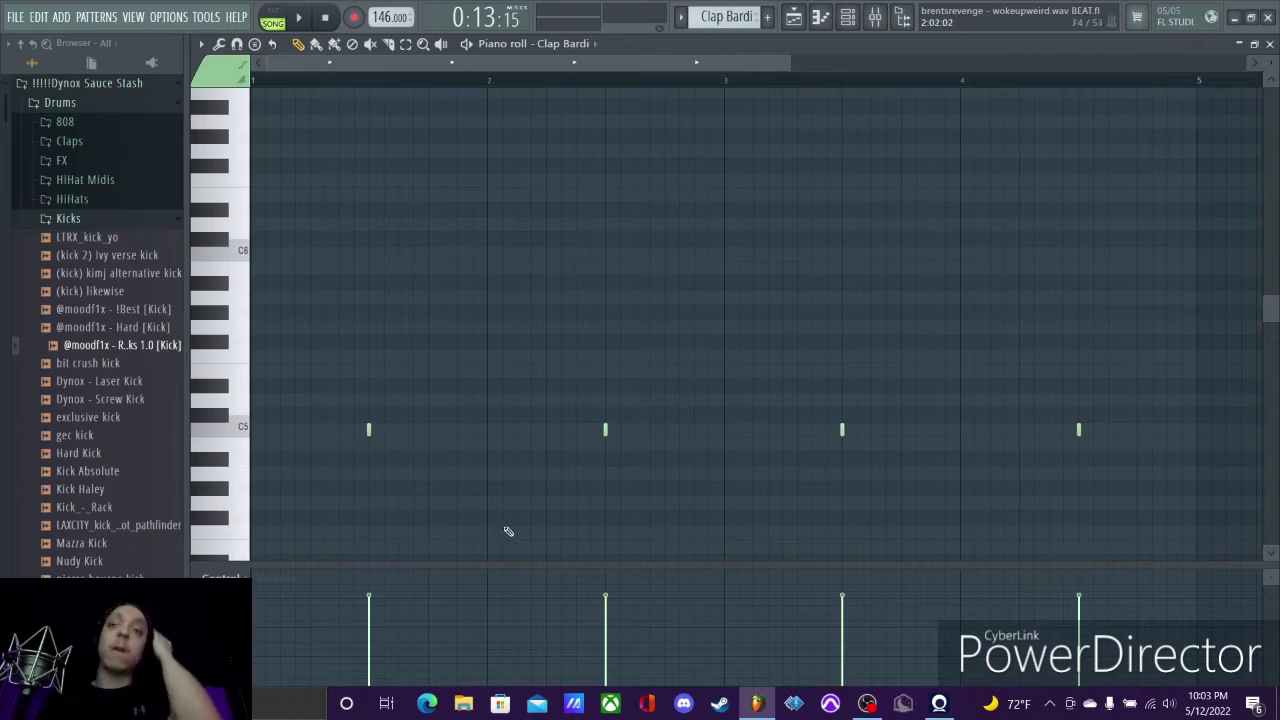
pyautogui.scroll(-2, 623, 422)
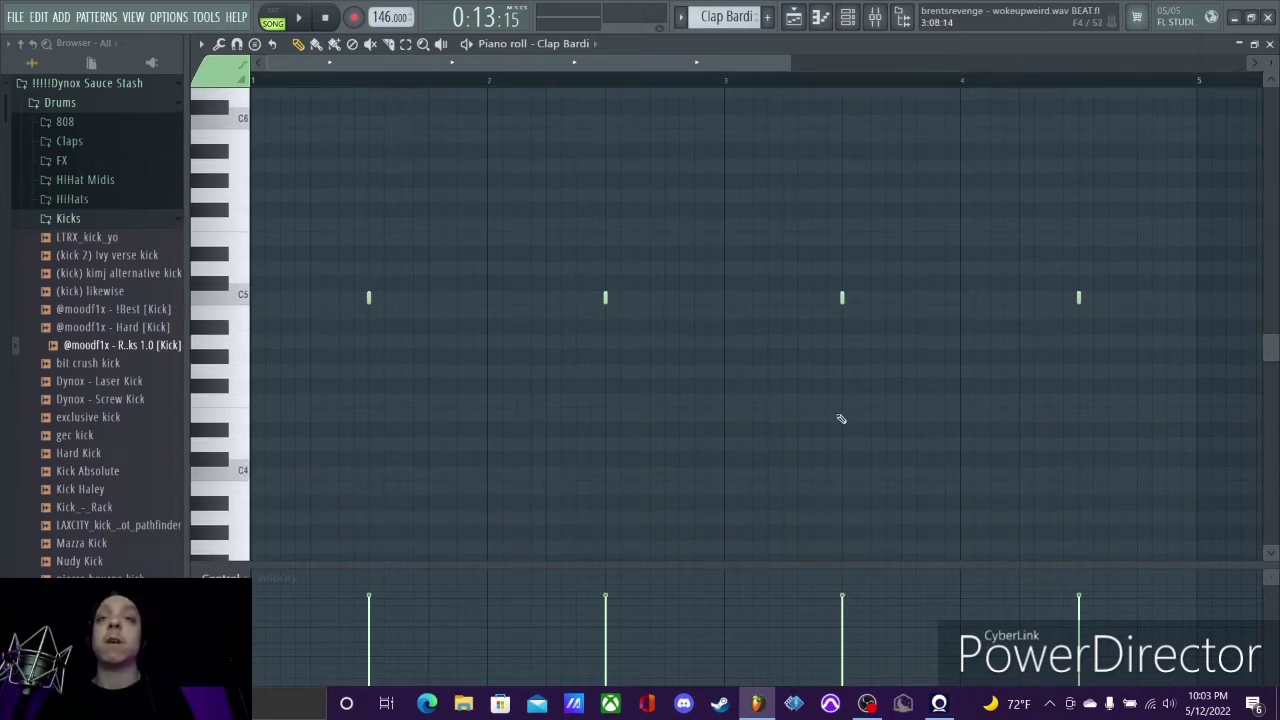
pyautogui.press('space')
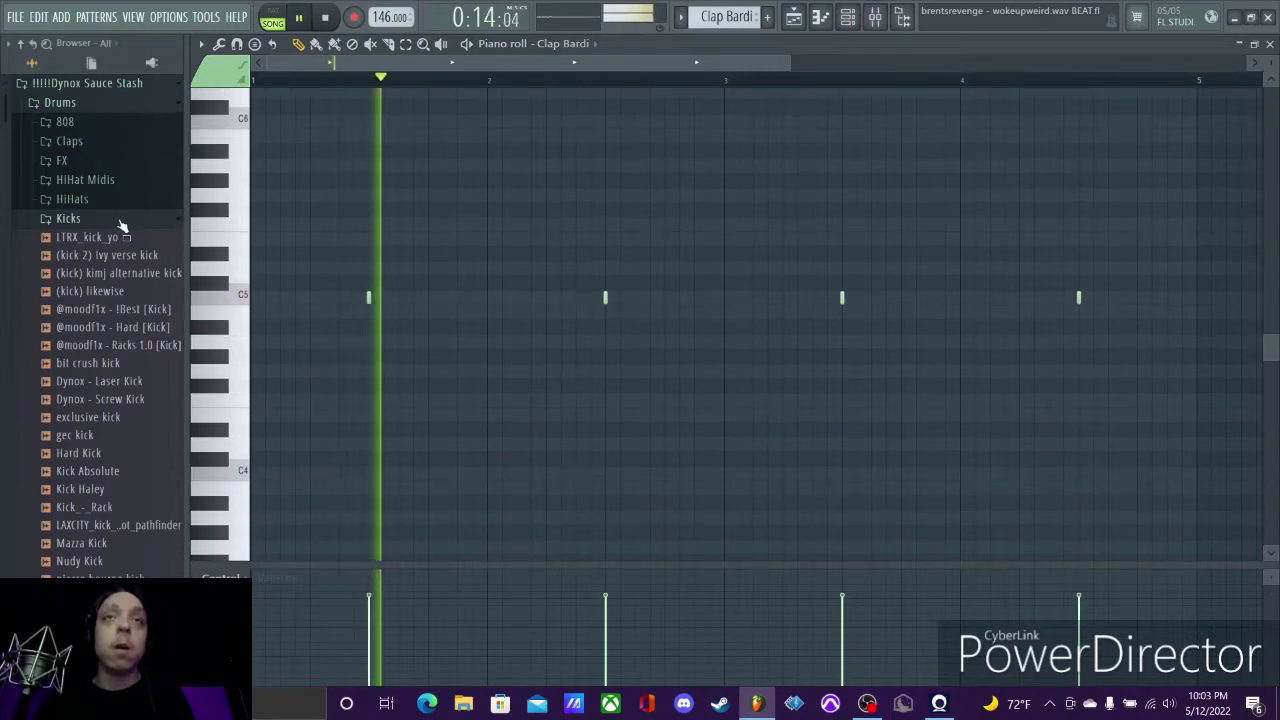
# Preview the Clap Bardi sample from the Claps folder of the Dynox Sauce Stash drums
pyautogui.click(120, 220)
pyautogui.press('space')
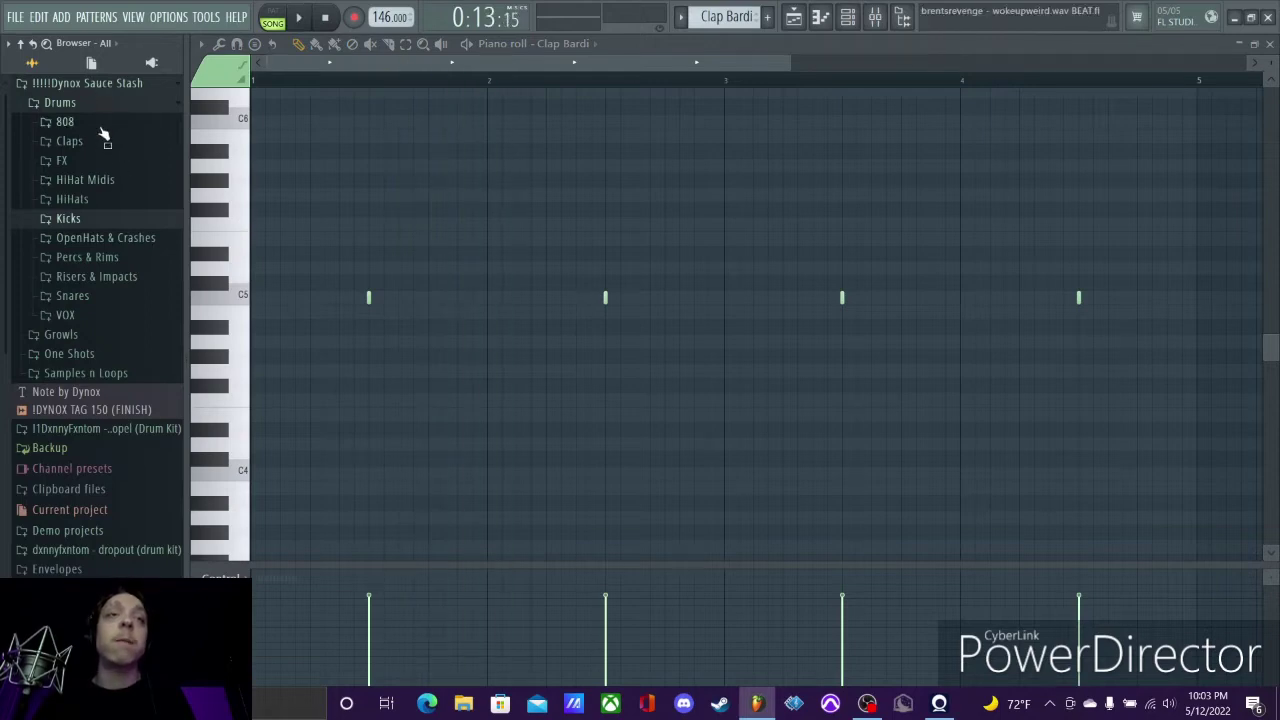
pyautogui.click(104, 145)
pyautogui.click(127, 247)
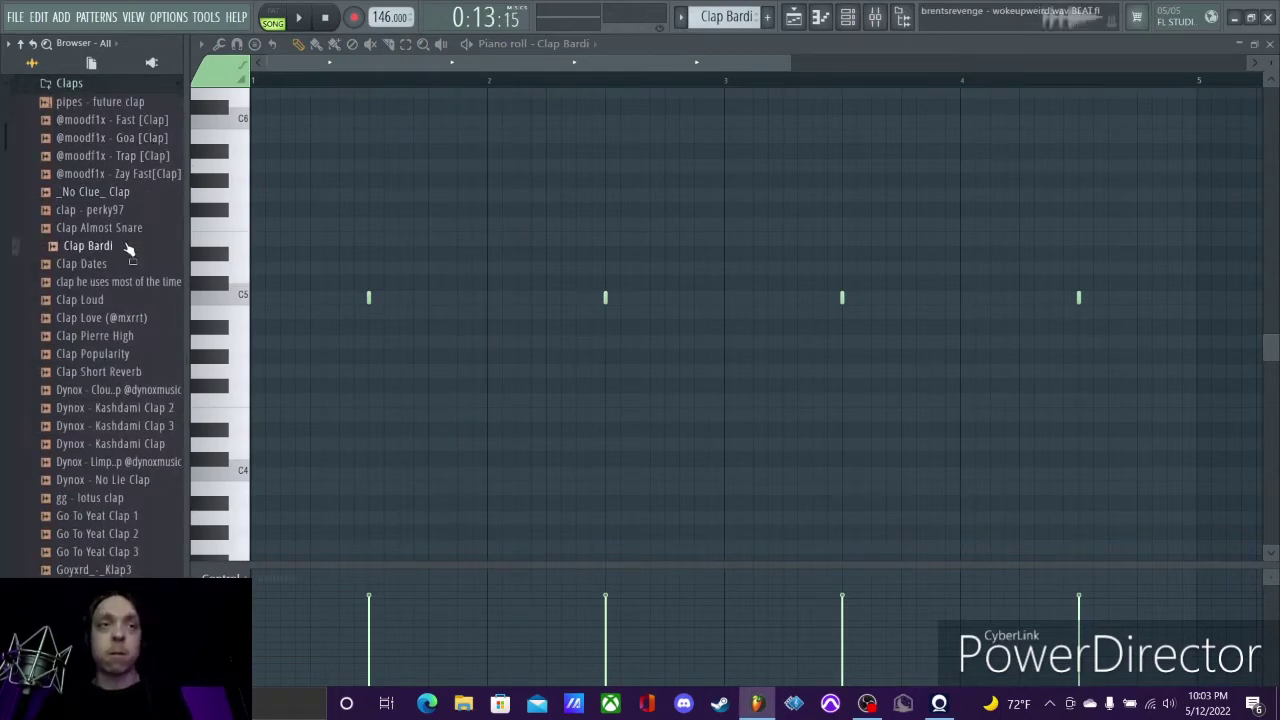
# Return to the playlist, collapse the Dynox Sauce Stash folder and play the soloed clap track from bar 9
pyautogui.click(1272, 46)
pyautogui.scroll(-2, 737, 237)
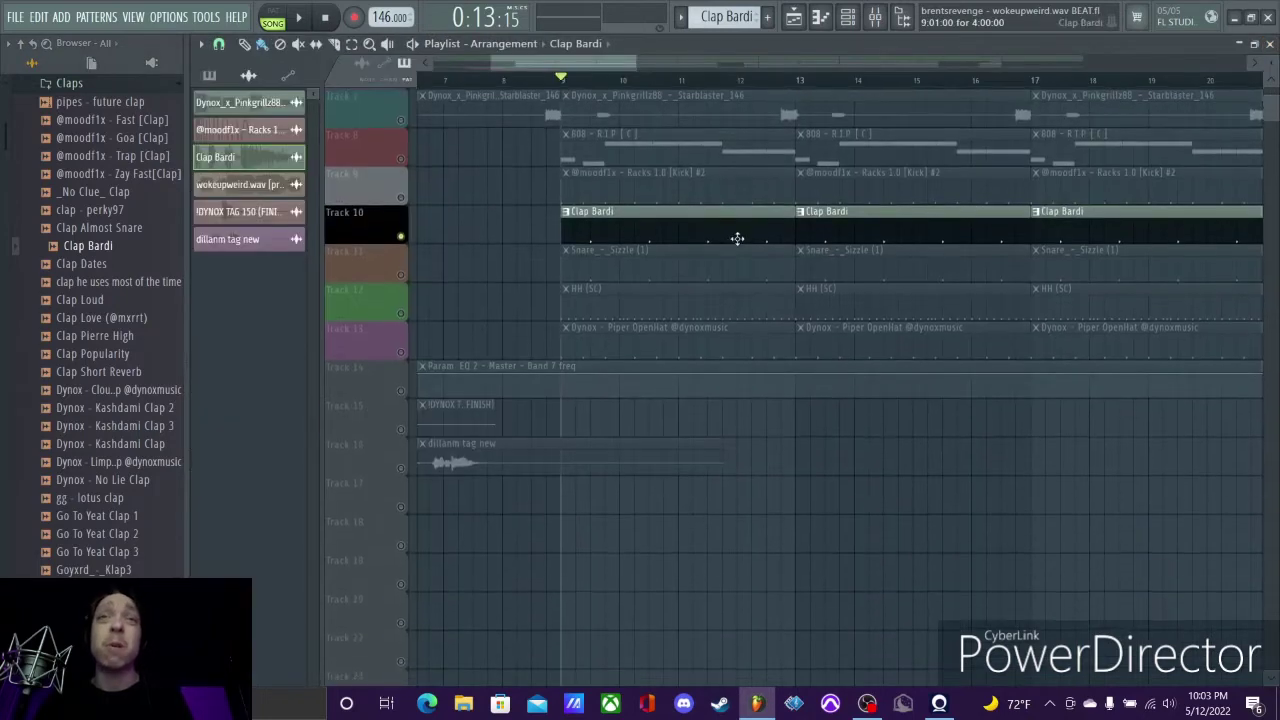
pyautogui.scroll(2, 646, 280)
pyautogui.scroll(3, 591, 334)
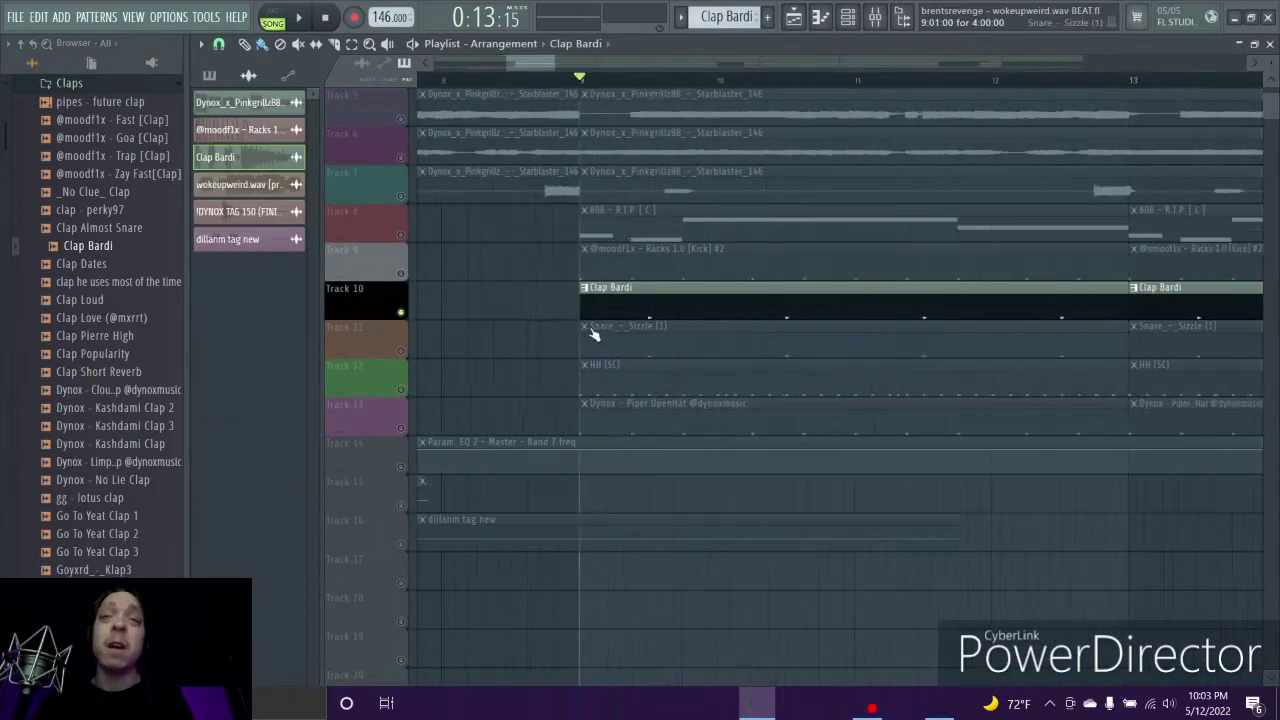
pyautogui.scroll(-2, 589, 314)
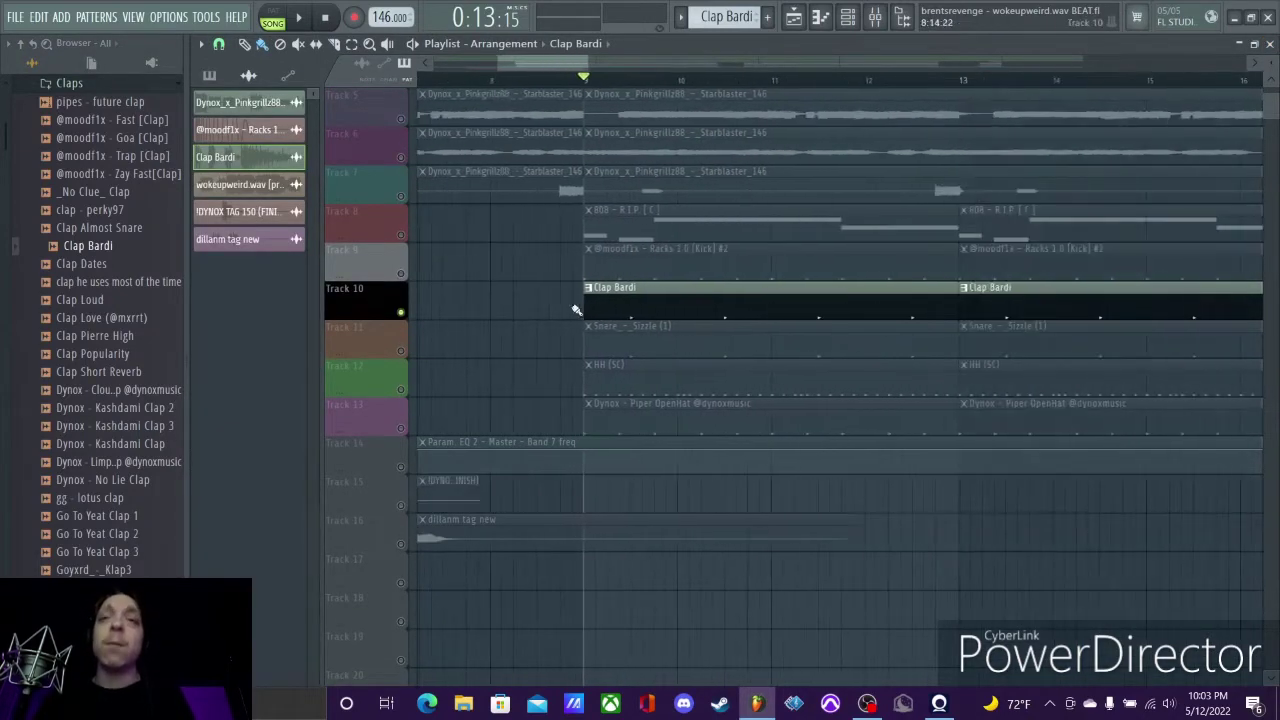
pyautogui.scroll(3, 131, 263)
pyautogui.click(86, 263)
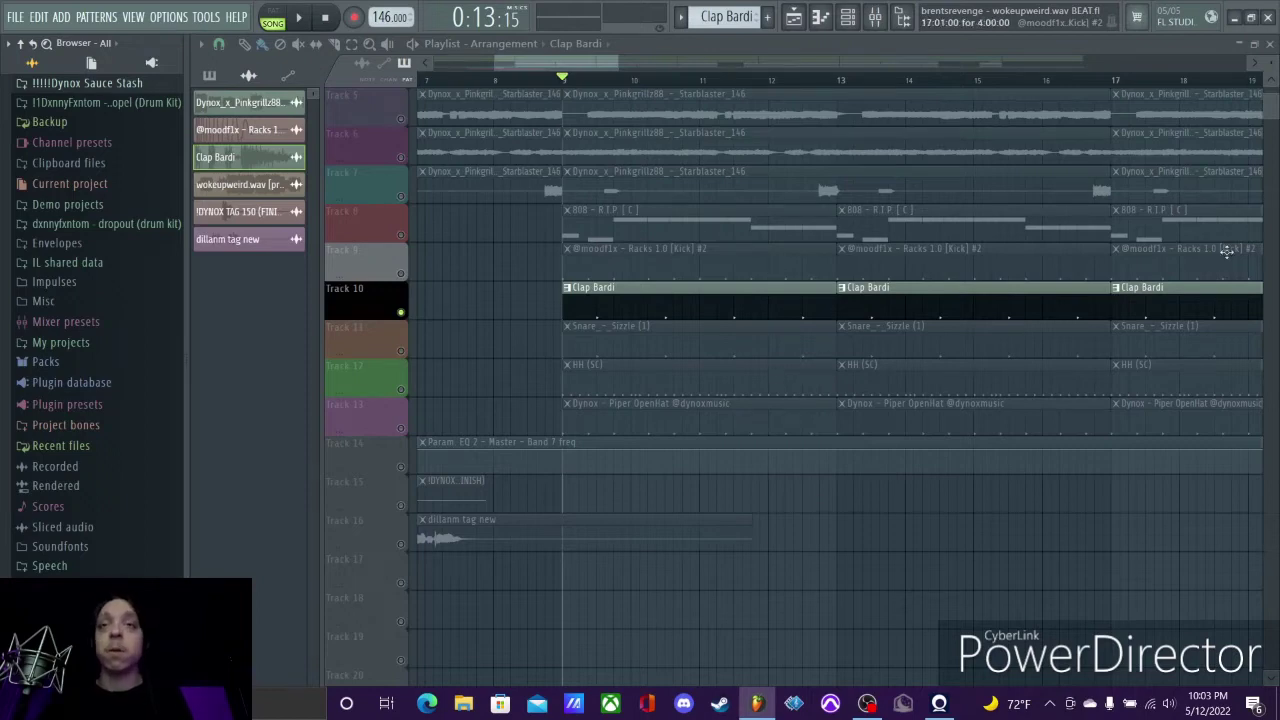
pyautogui.press('space')
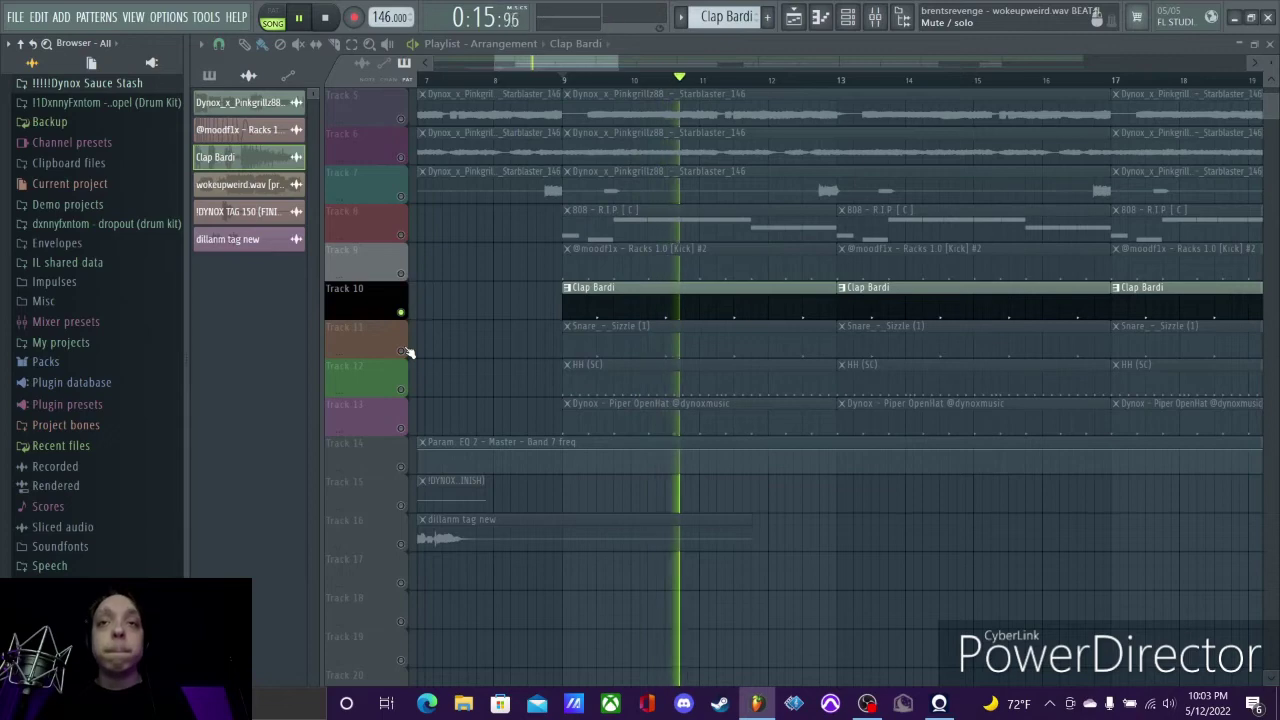
# Solo the Snare Sizzle track on Track 11 and look through the Snares folder of the Dynox Sauce Stash drums
pyautogui.click(405, 338)
pyautogui.press('space')
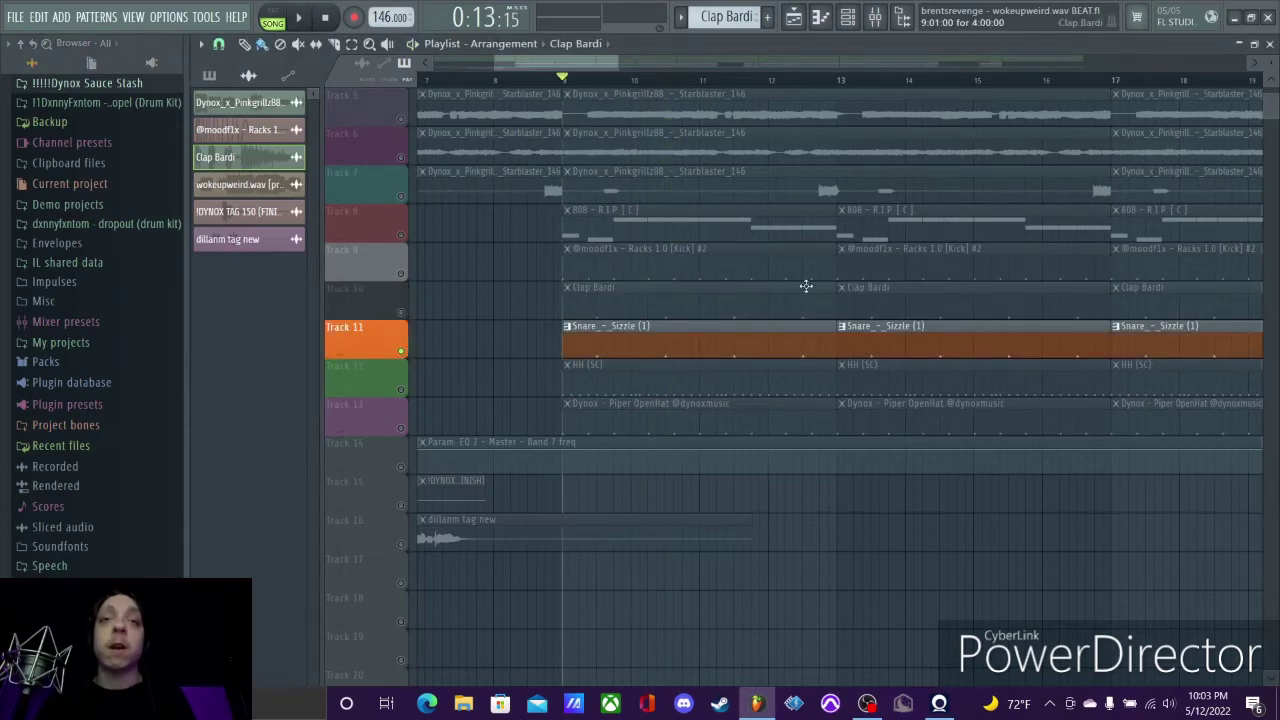
pyautogui.click(148, 84)
pyautogui.click(100, 142)
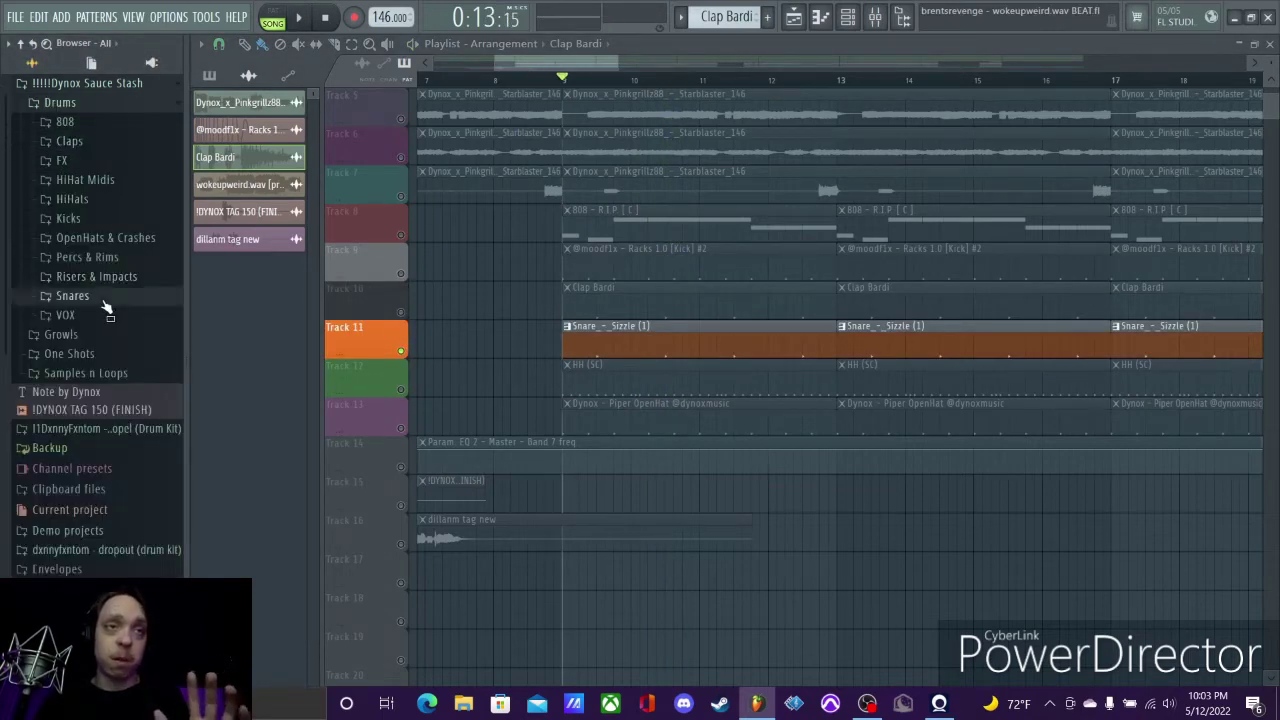
pyautogui.click(104, 296)
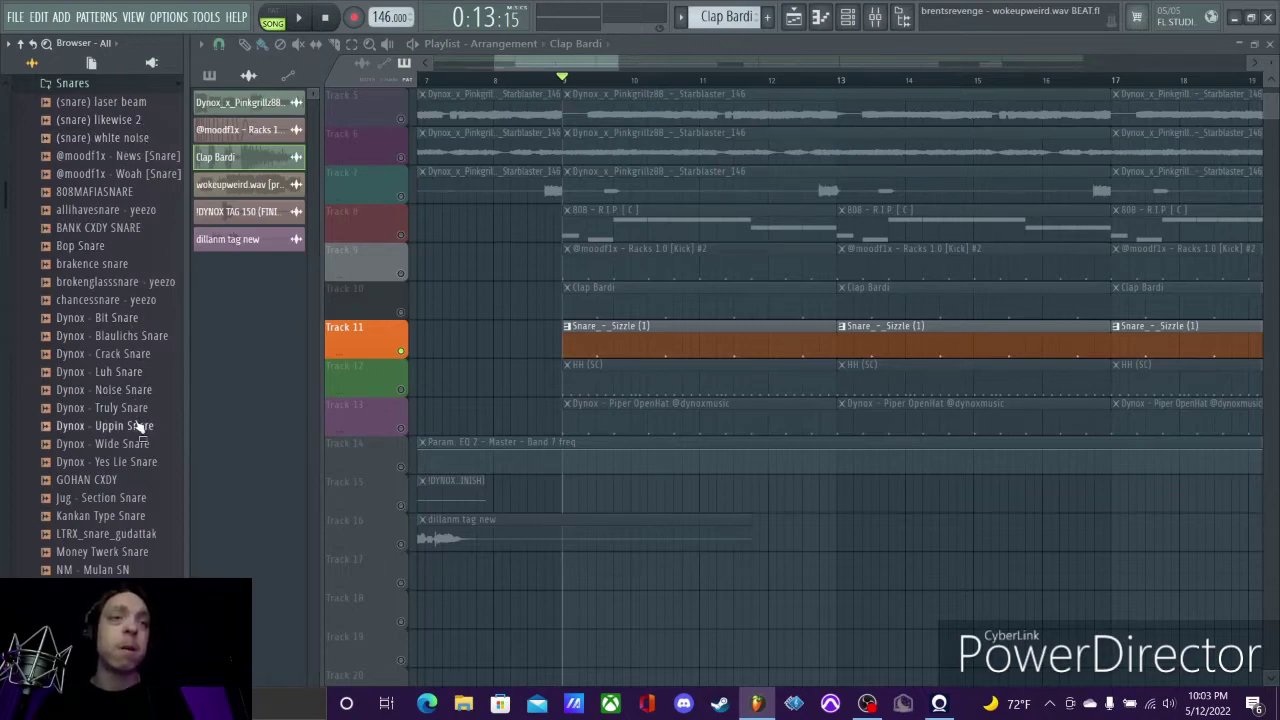
pyautogui.scroll(-4, 137, 530)
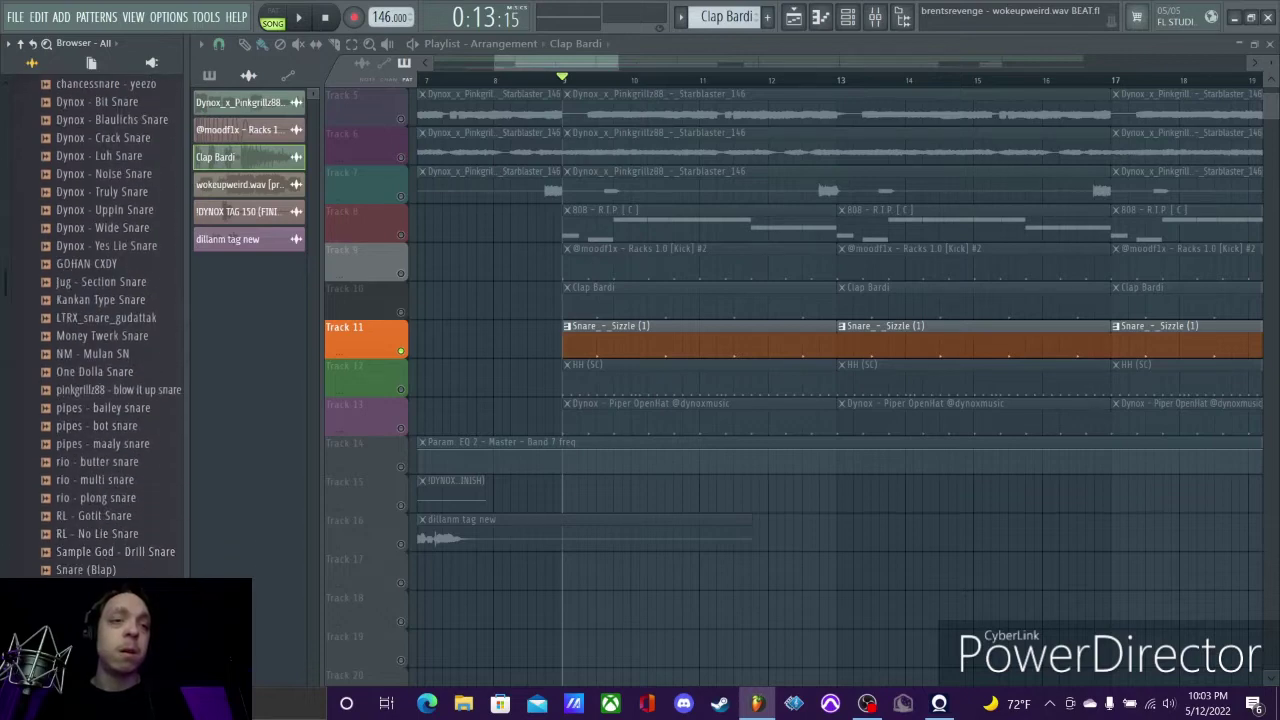
pyautogui.scroll(-2, 110, 330)
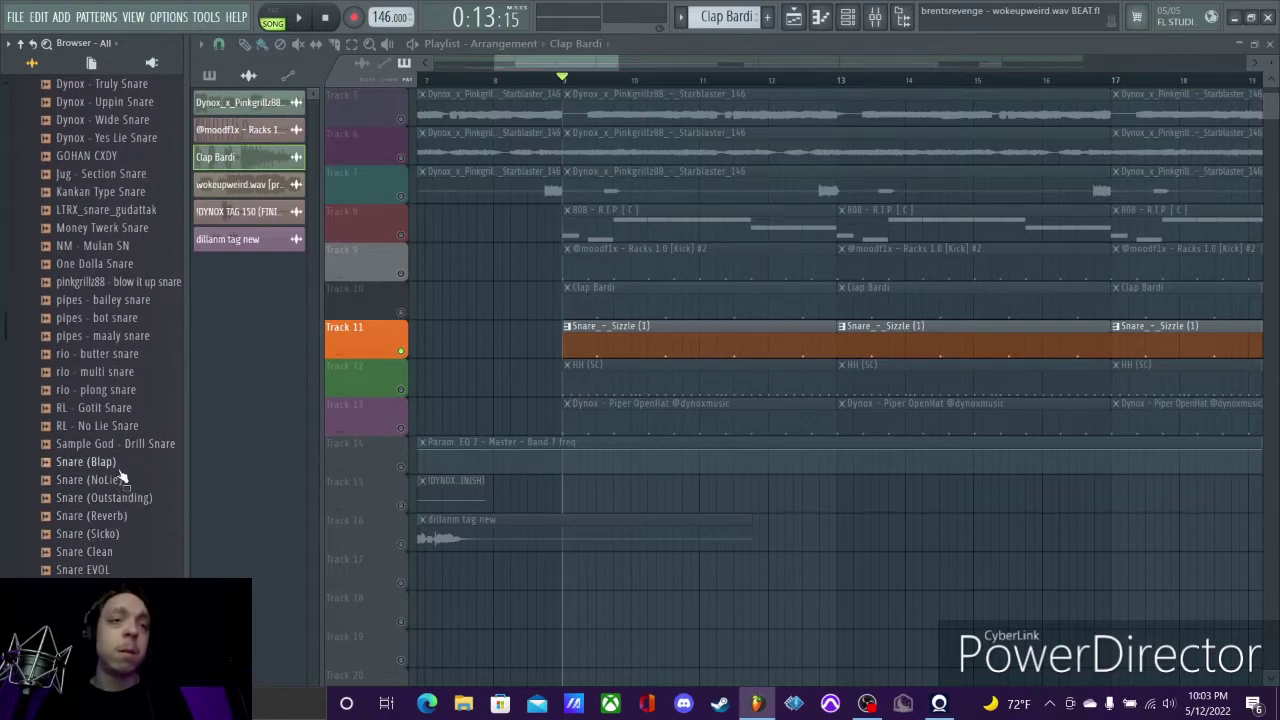
pyautogui.scroll(-2, 133, 556)
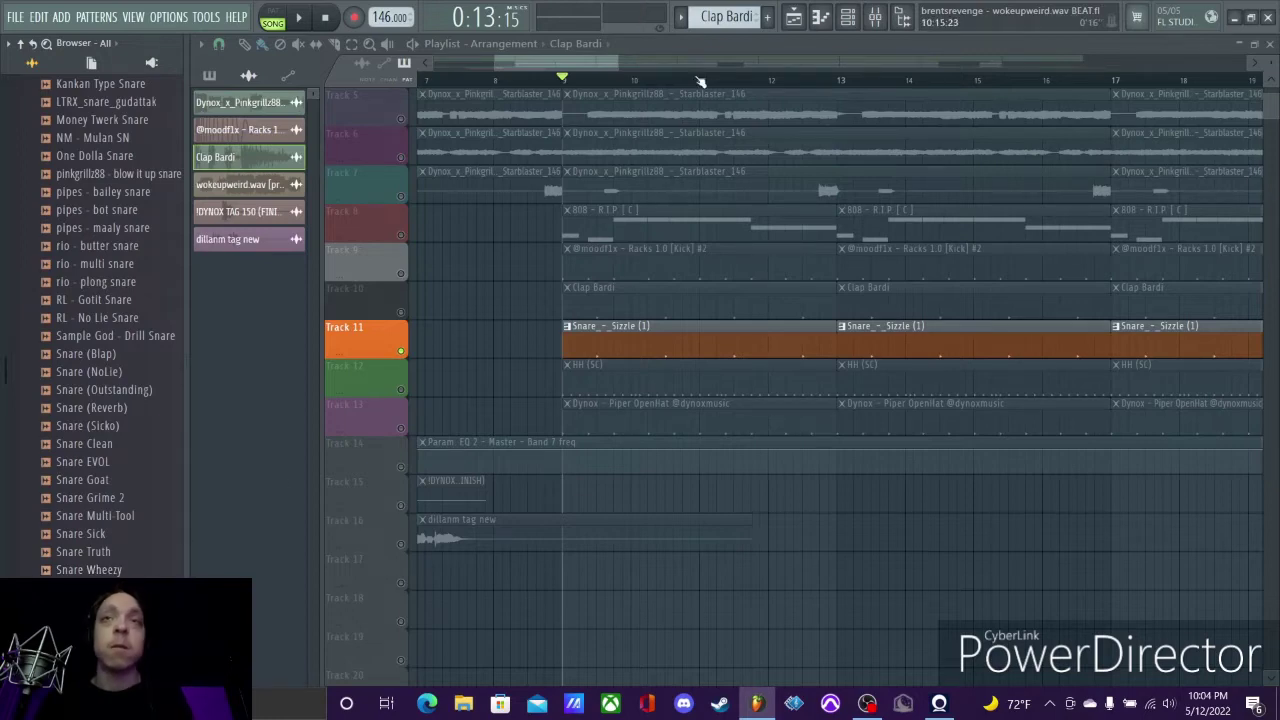
# Play the soloed snare track from bar 9 and bring up the channel rack
pyautogui.press('space')
pyautogui.press('space')
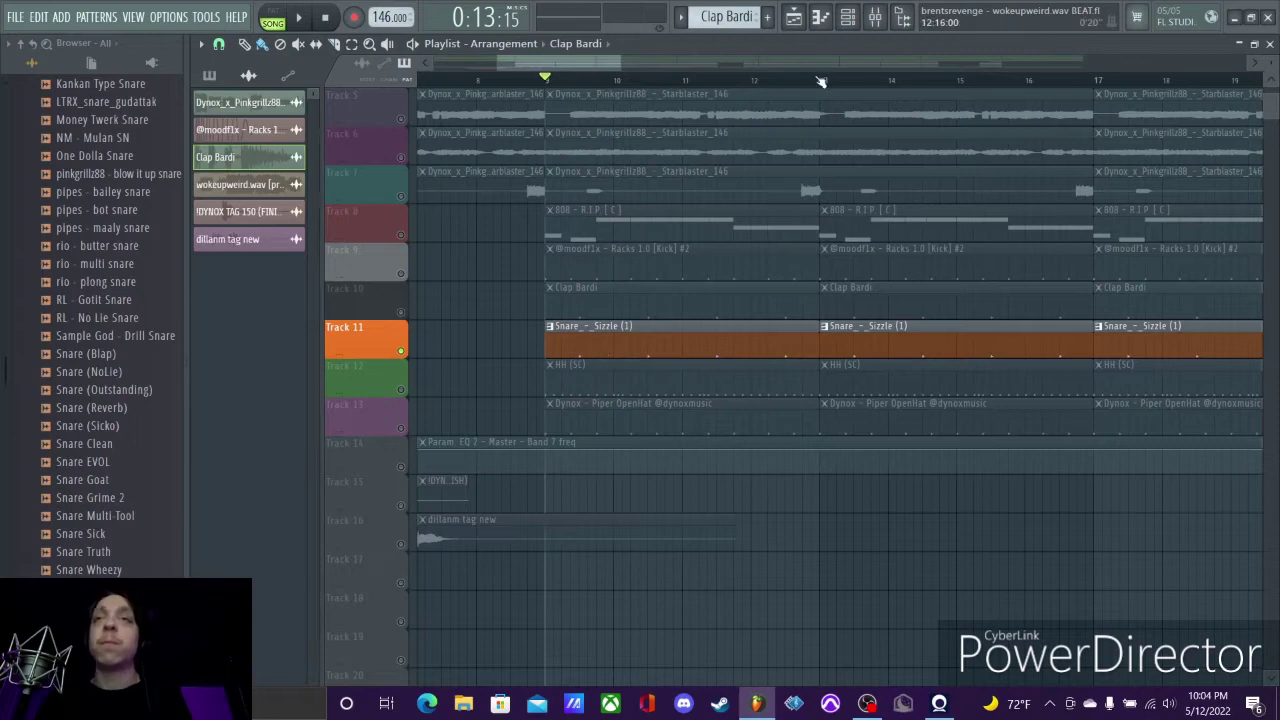
pyautogui.click(847, 17)
pyautogui.press('space')
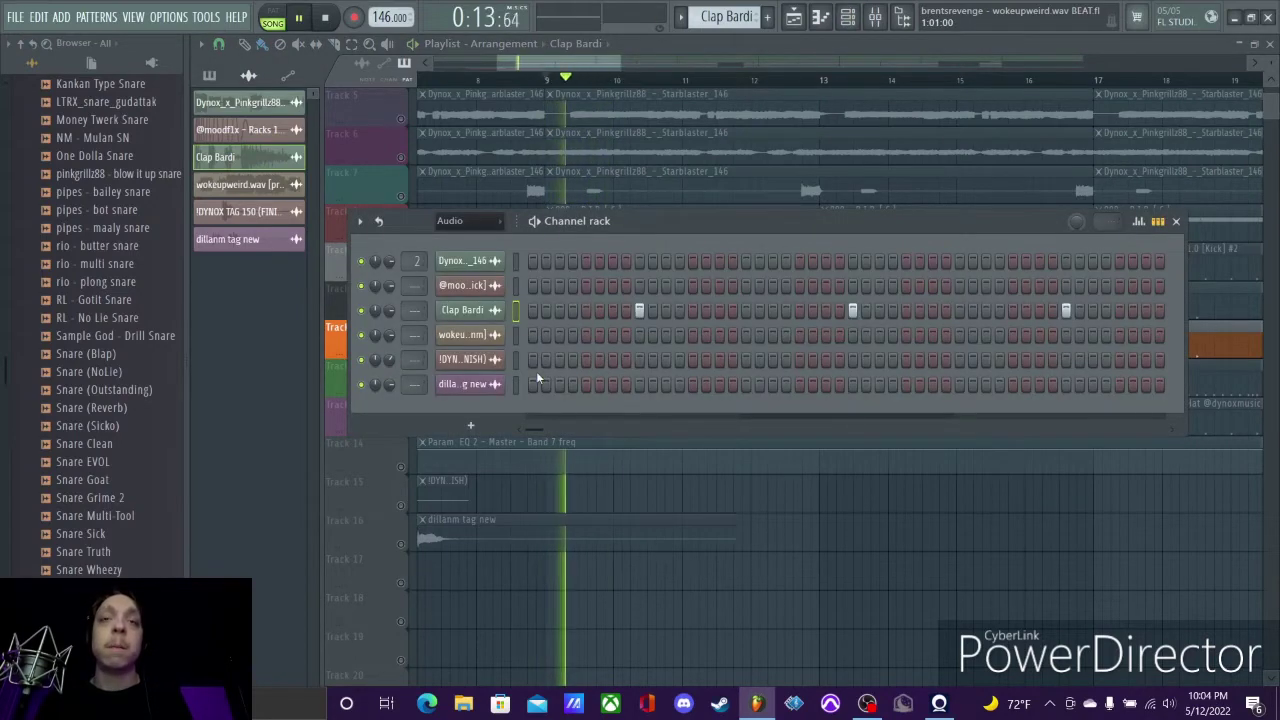
pyautogui.press('space')
# Set the channel rack's group filter to All, play the soloed snare and close the rack
pyautogui.click(504, 221)
pyautogui.click(490, 248)
pyautogui.press('space')
pyautogui.press('space')
pyautogui.press('F6')
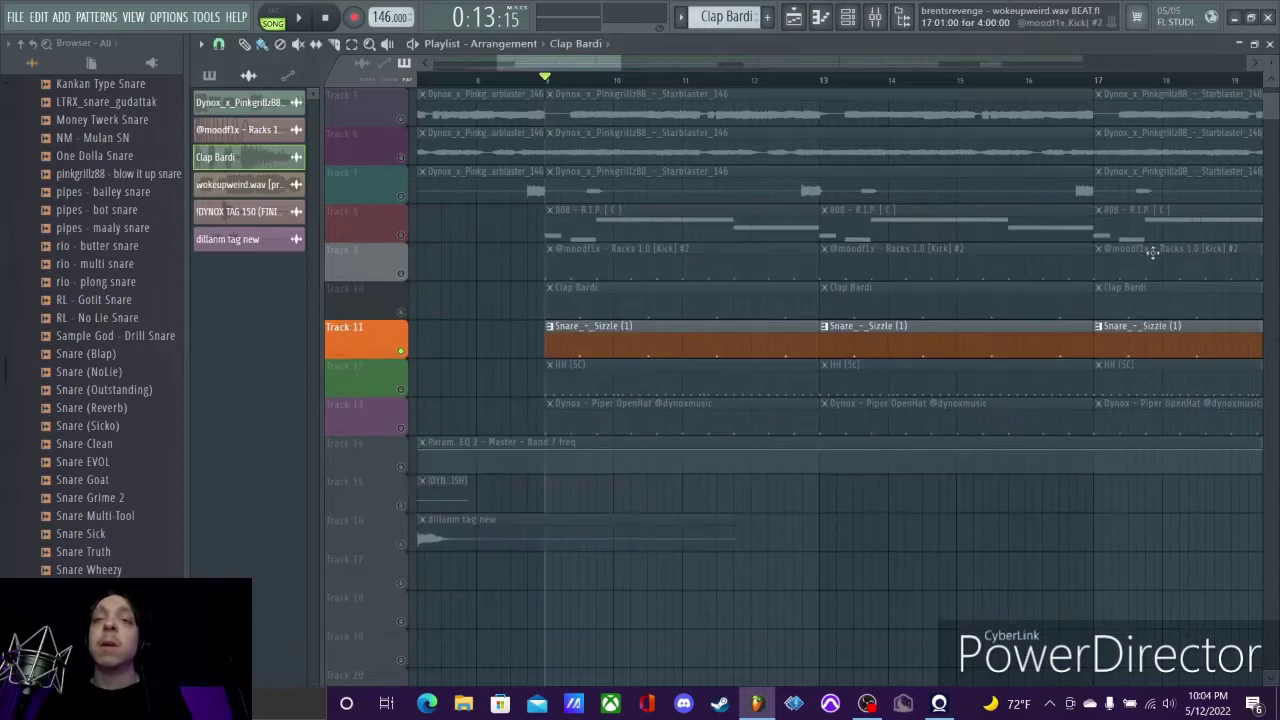
# Solo the HH (SC) hi-hats on Track 12 and examine their step pattern in the channel rack
pyautogui.scroll(-1, 537, 367)
pyautogui.rightClick(404, 351)
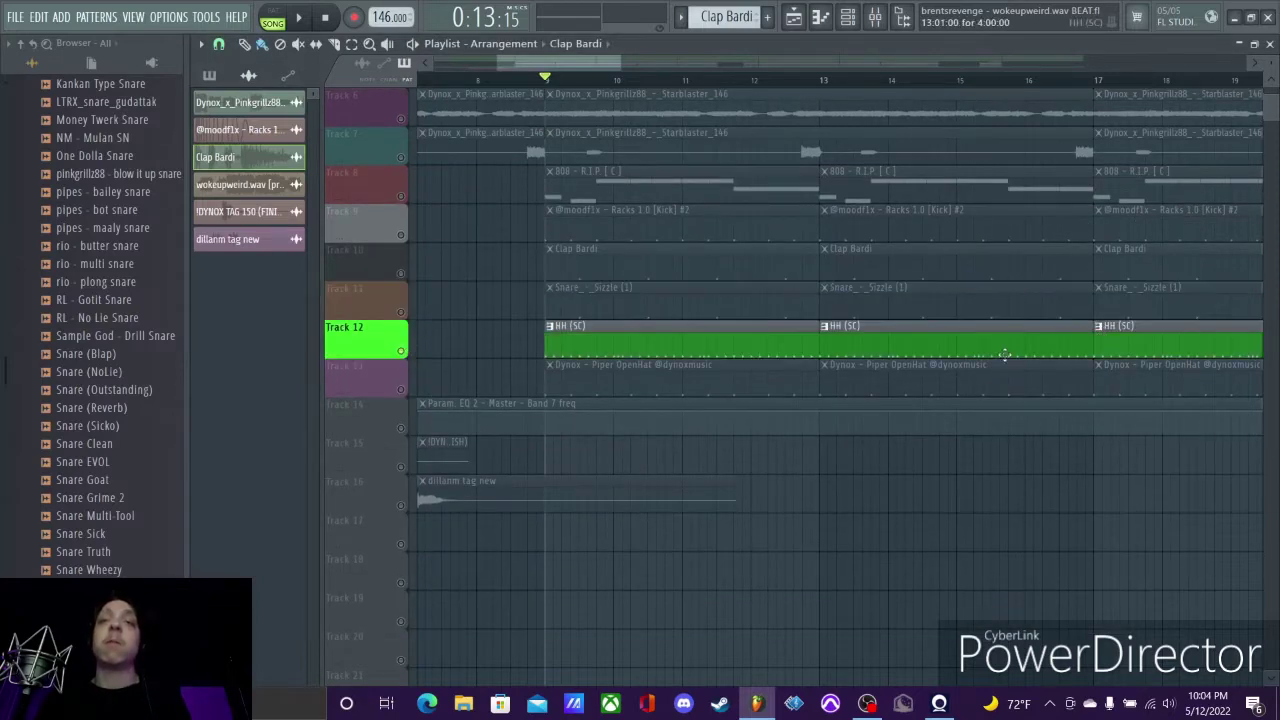
pyautogui.click(847, 17)
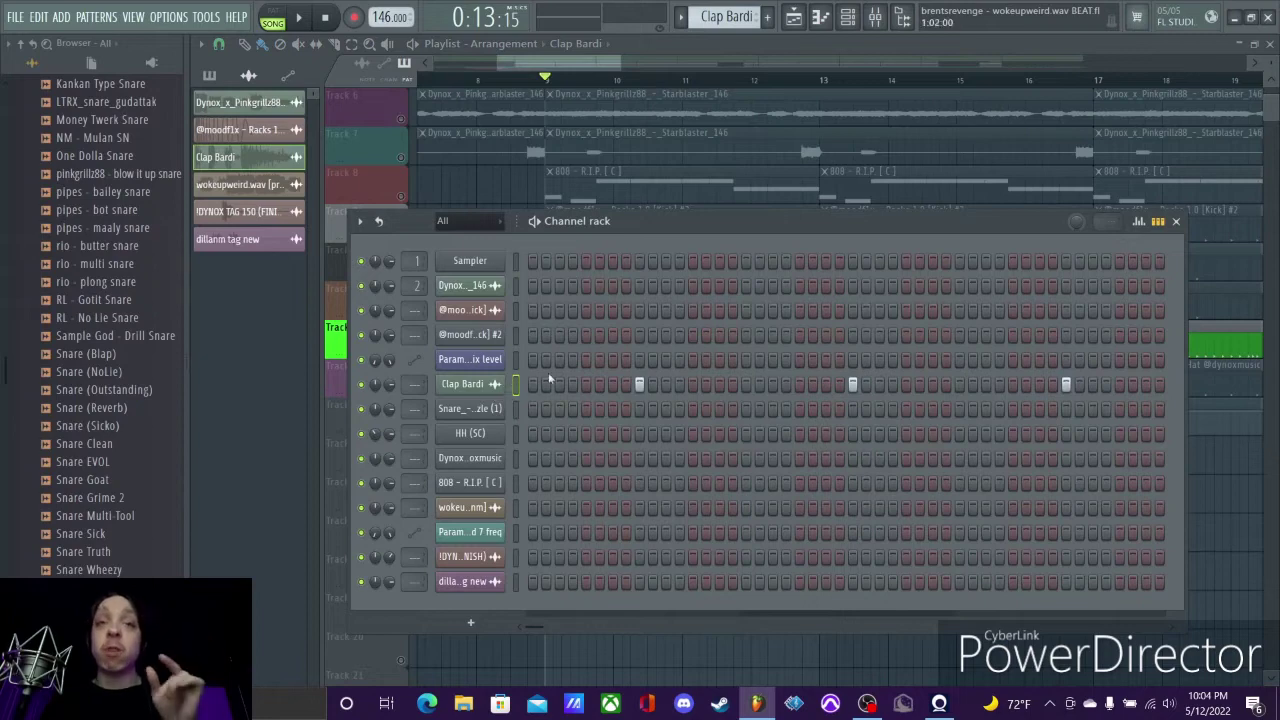
pyautogui.click(1177, 222)
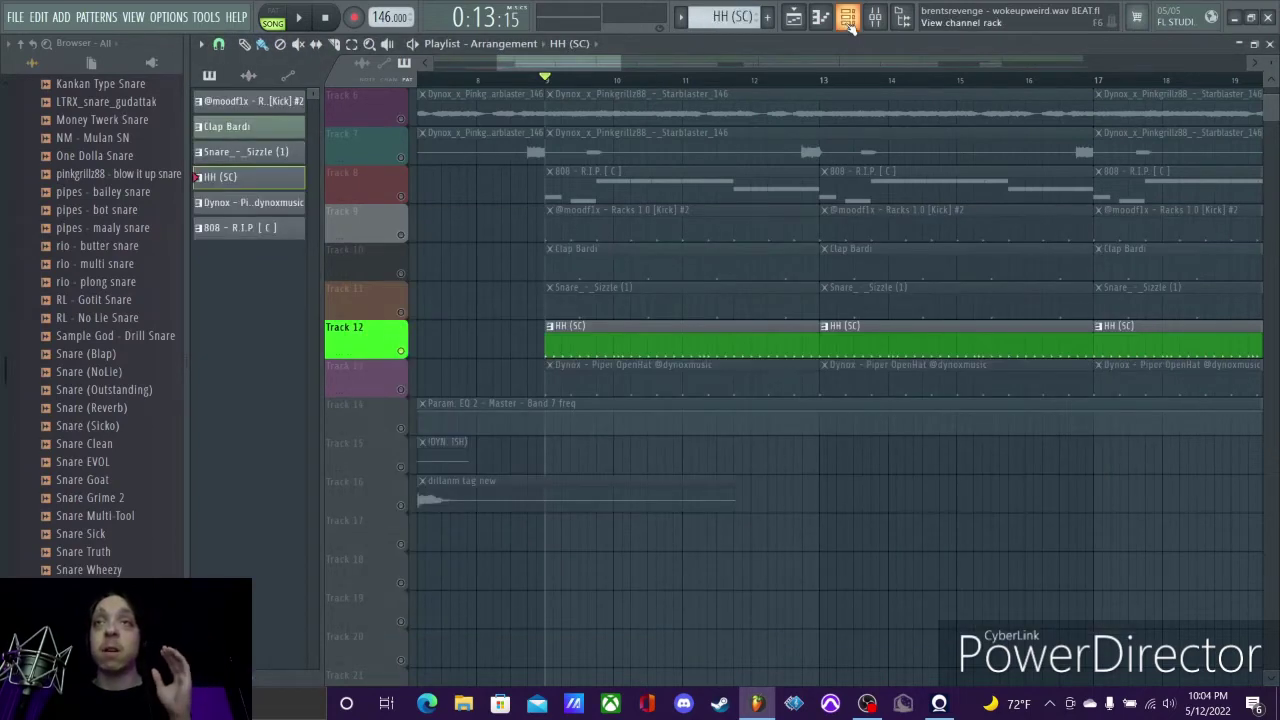
pyautogui.click(848, 22)
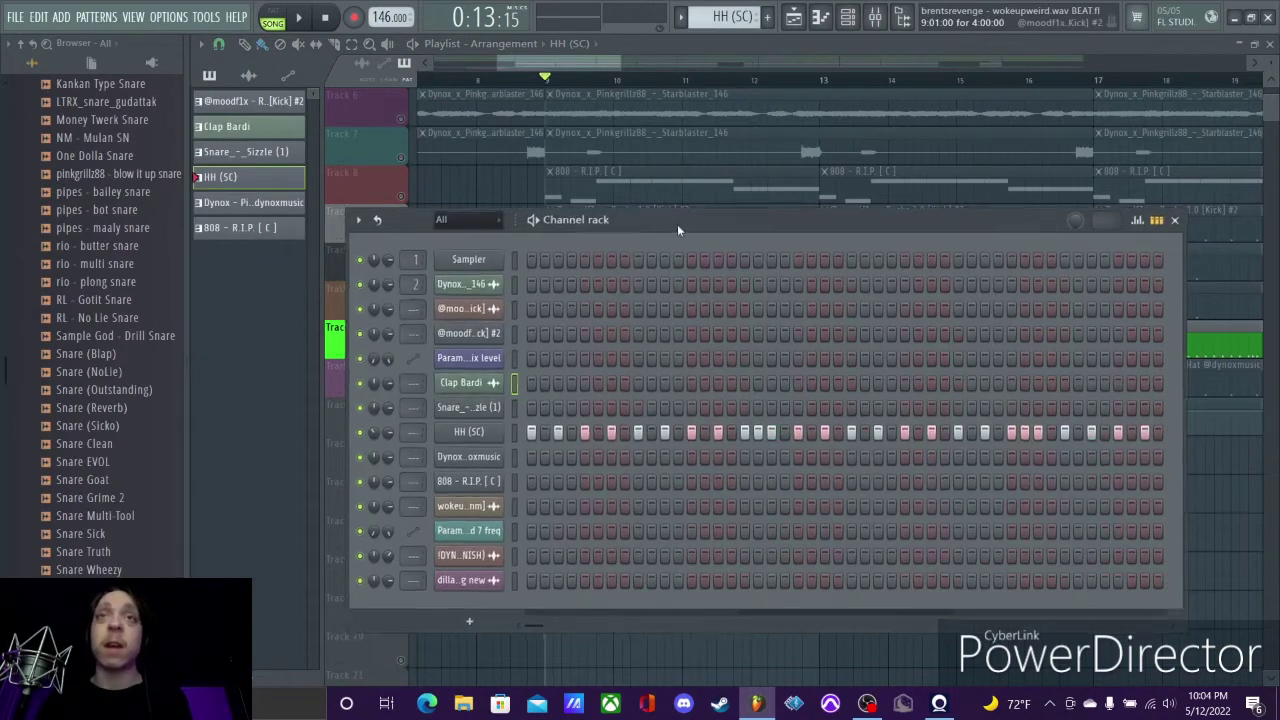
pyautogui.moveTo(677, 222); pyautogui.dragTo(700, 180)
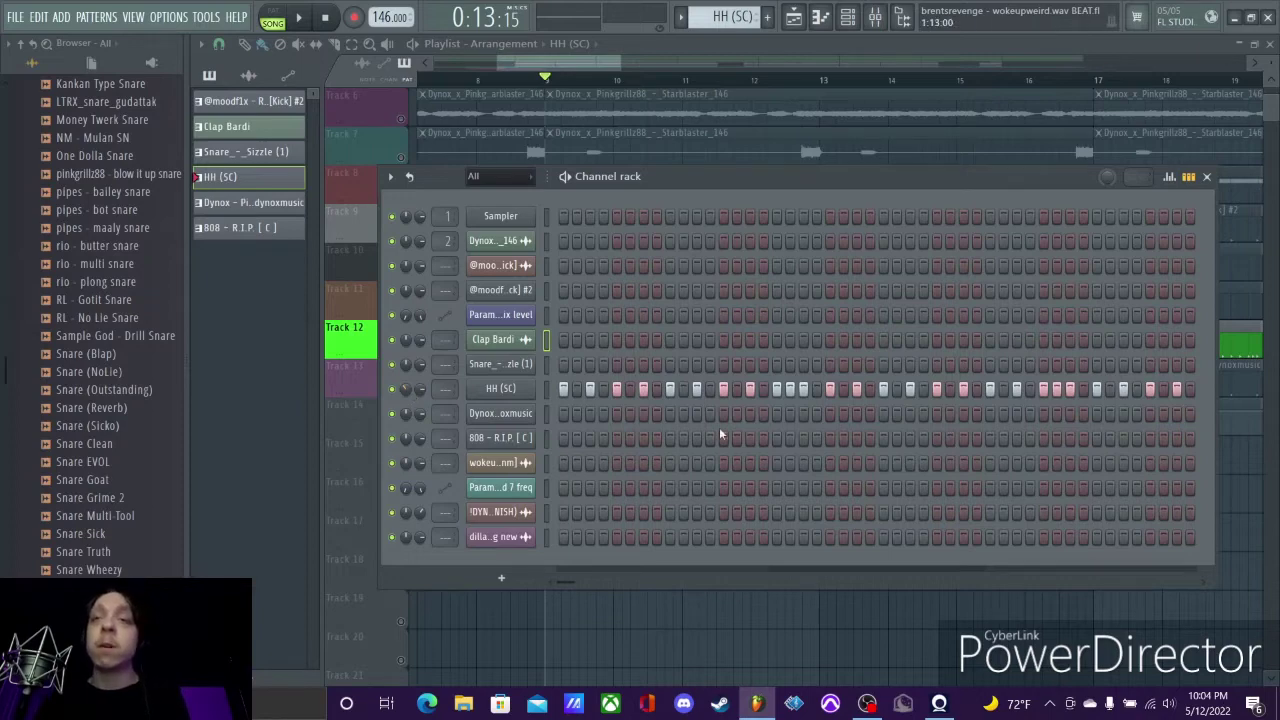
pyautogui.click(1206, 176)
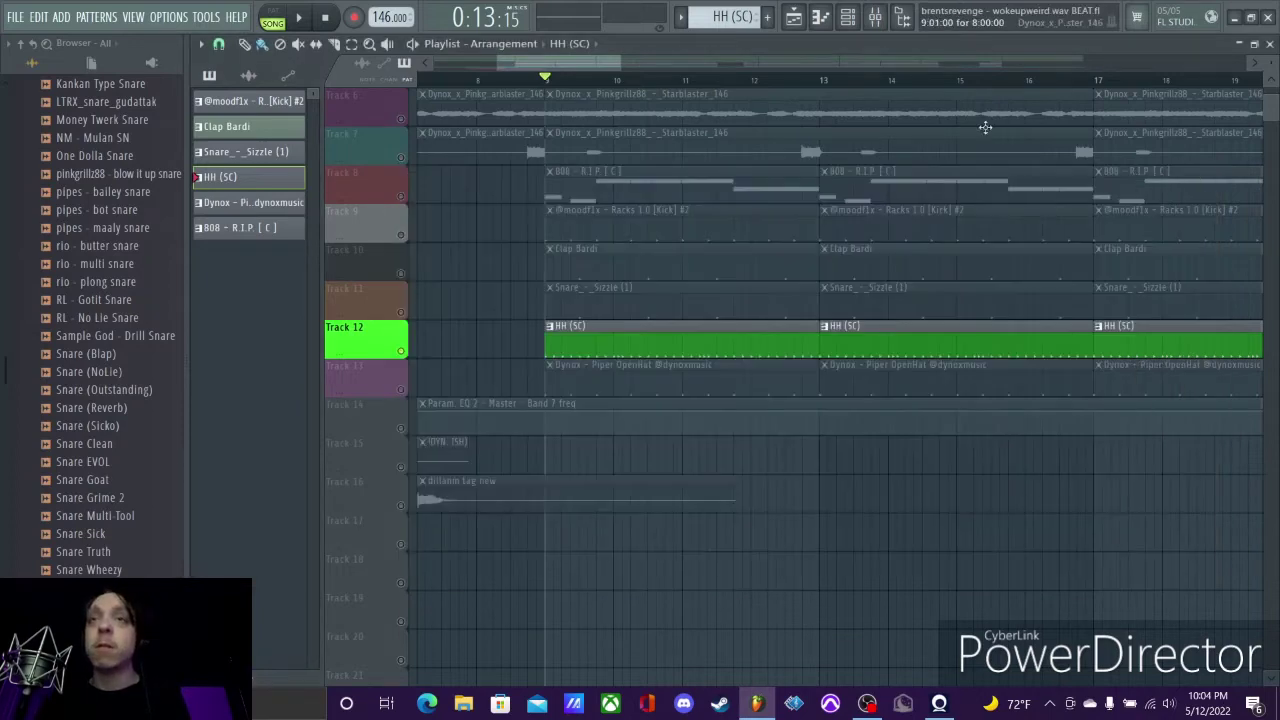
# Open the HH (SC) hi-hat channel's notes in the piano roll
pyautogui.click(828, 26)
pyautogui.click(565, 43)
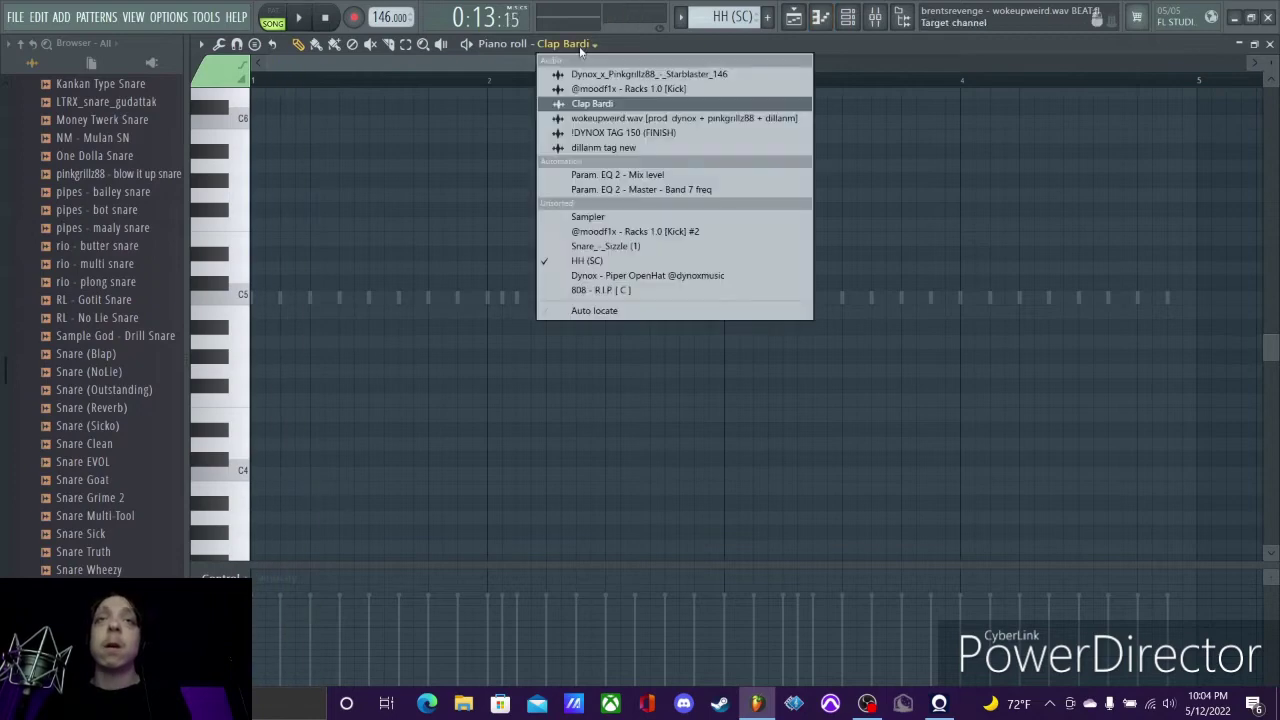
pyautogui.click(606, 261)
# Collapse the Snares folder, open the HiHats folder of the Dynox Sauce Stash drums and preview the HH (SC) sample
pyautogui.scroll(5, 104, 300)
pyautogui.click(93, 194)
pyautogui.scroll(3, 94, 165)
pyautogui.click(94, 184)
pyautogui.click(96, 120)
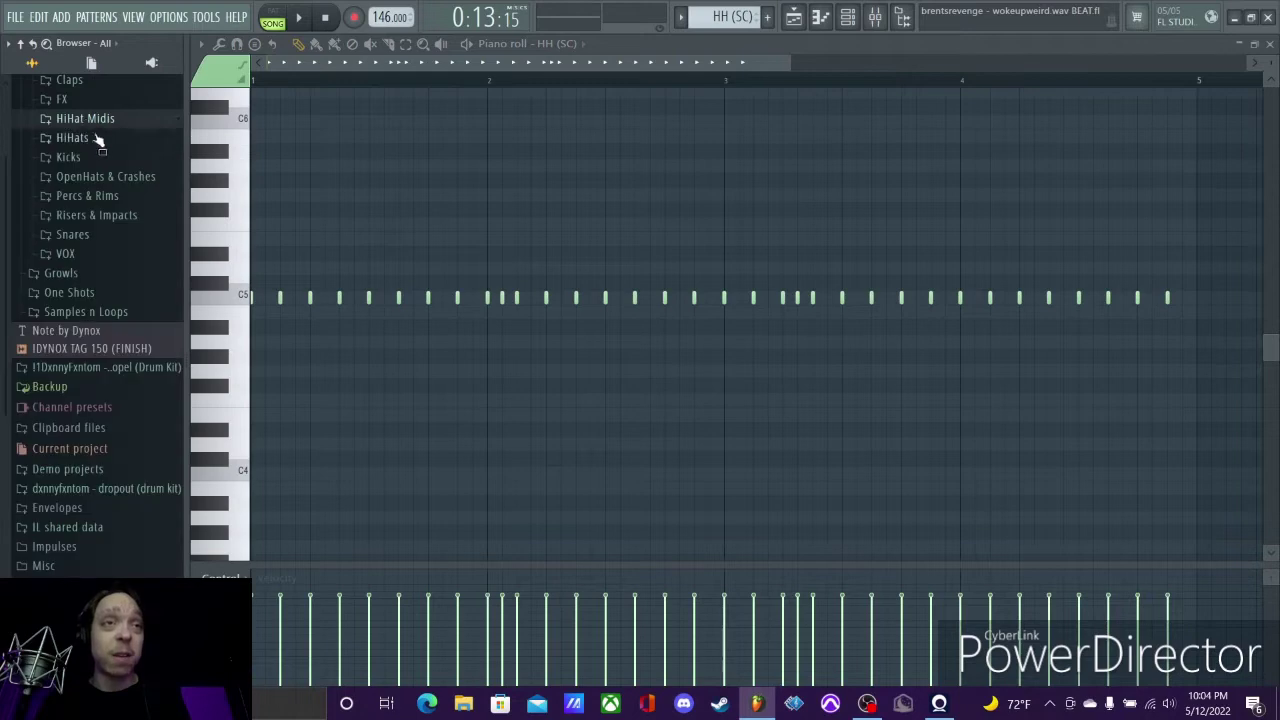
pyautogui.click(97, 139)
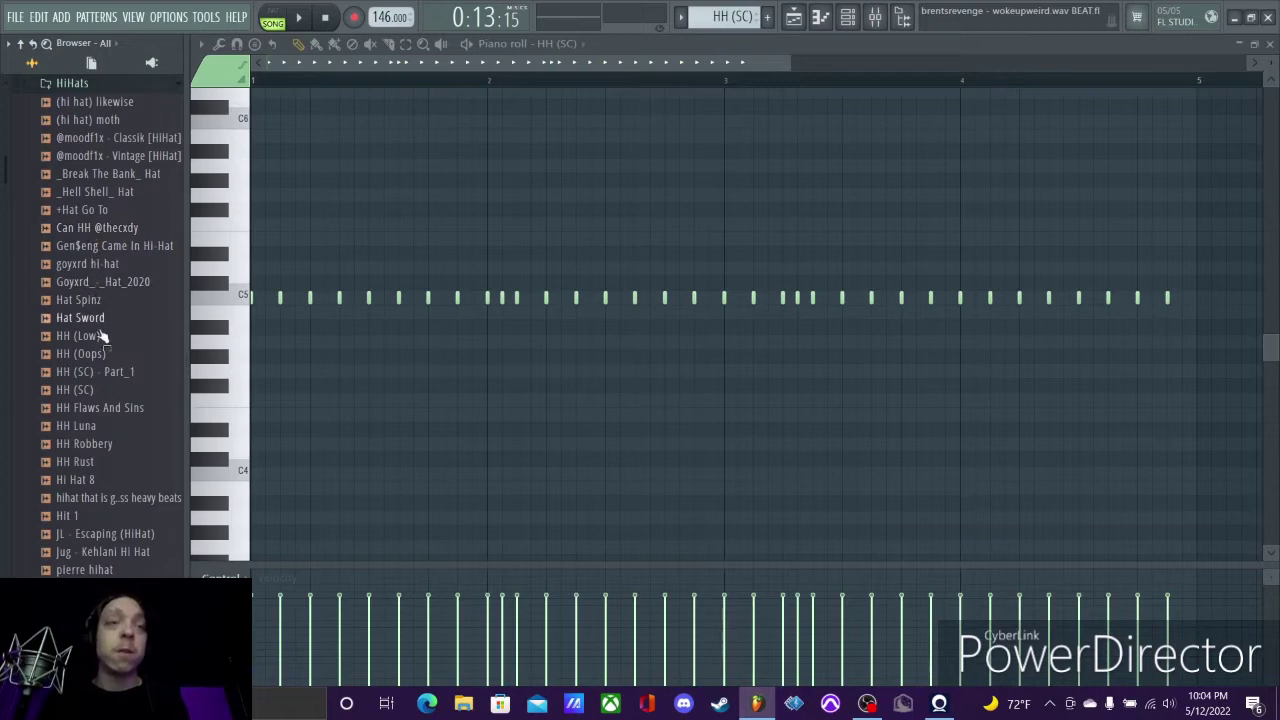
pyautogui.press('Up')
pyautogui.press('Down')
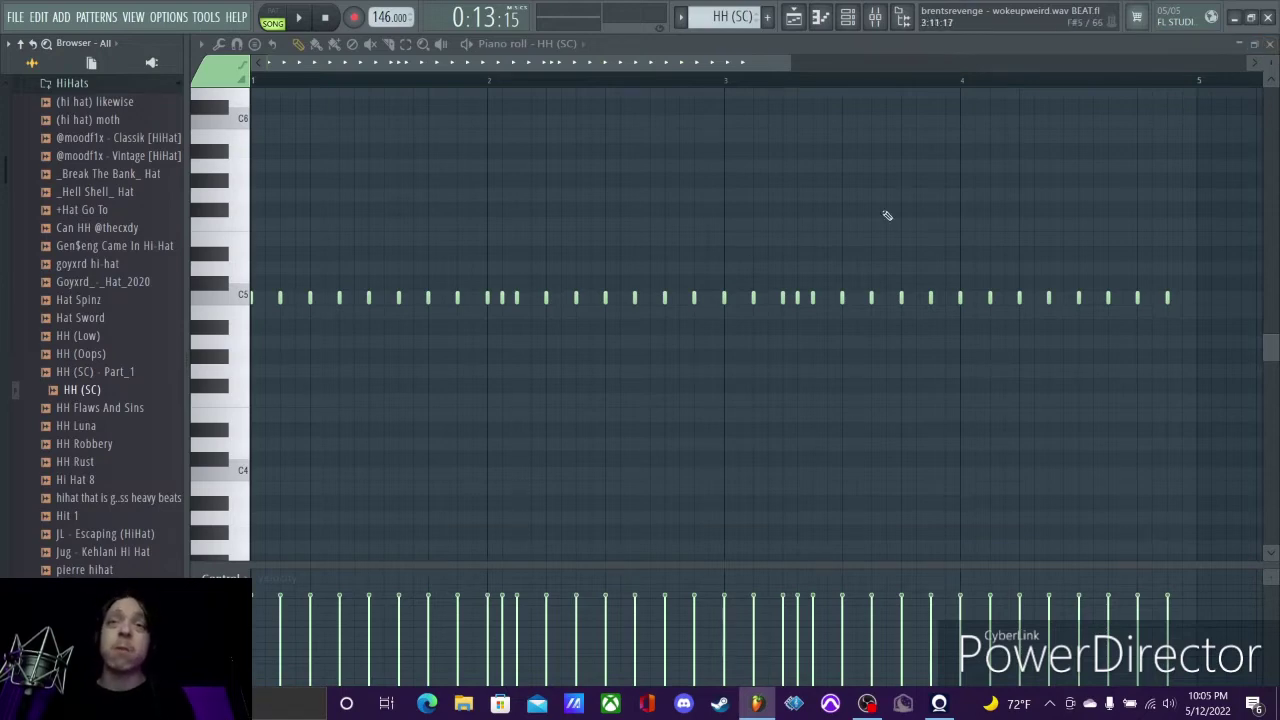
# Play the soloed hi-hats while following their notes, stop playback and return to the playlist
pyautogui.press('space')
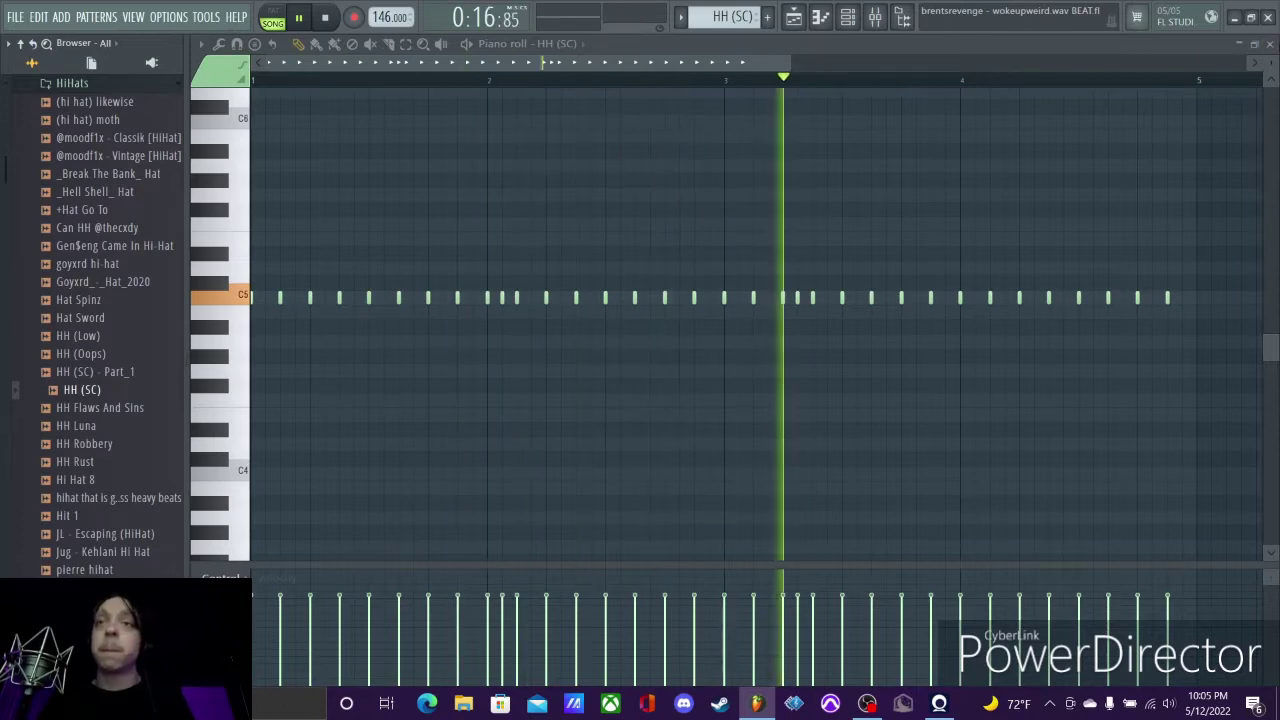
pyautogui.press('space')
pyautogui.press('F5')
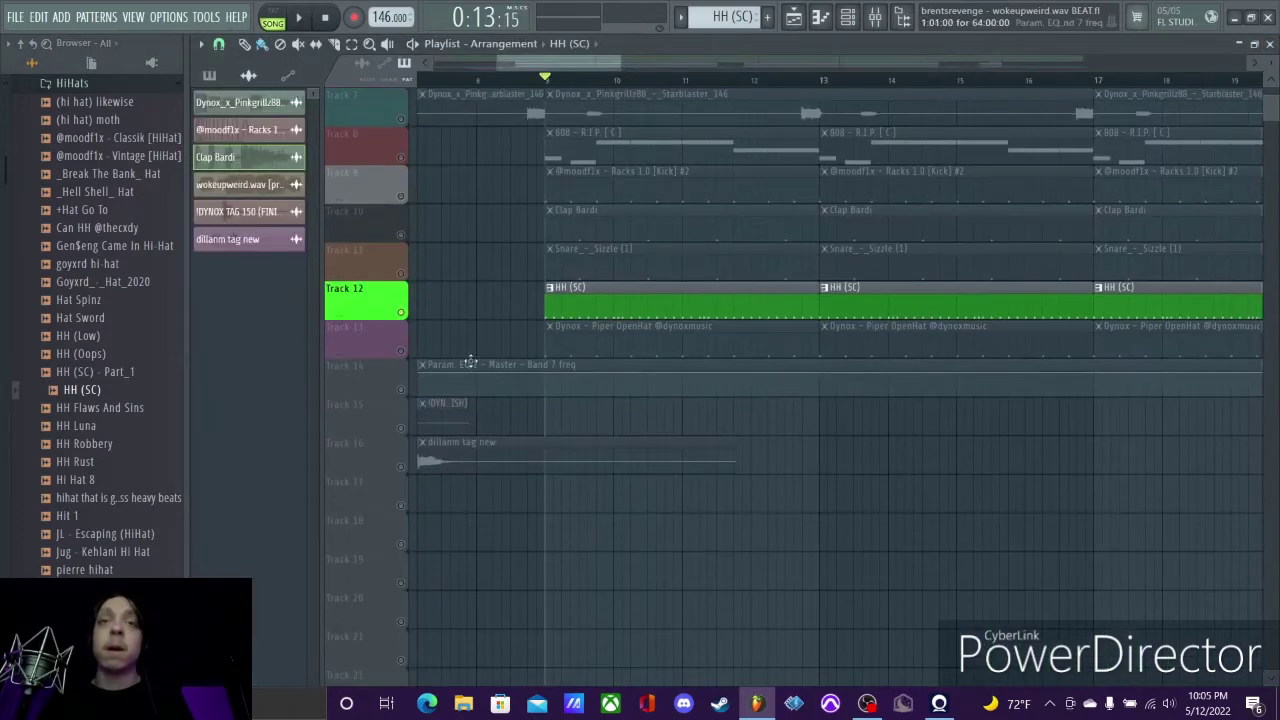
# Solo the Dynox - Piper OpenHat on Track 13 and collapse the HiHats sample folder
pyautogui.click(406, 350)
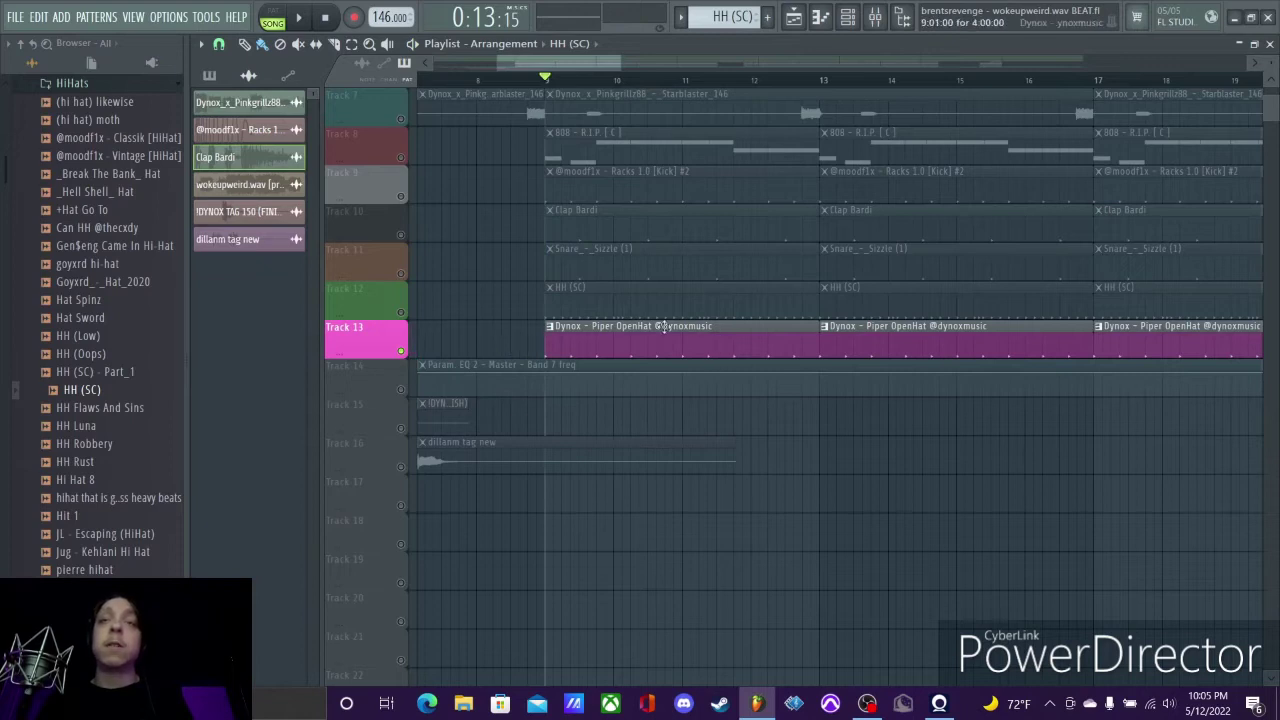
pyautogui.scroll(3, 46, 290)
pyautogui.click(80, 200)
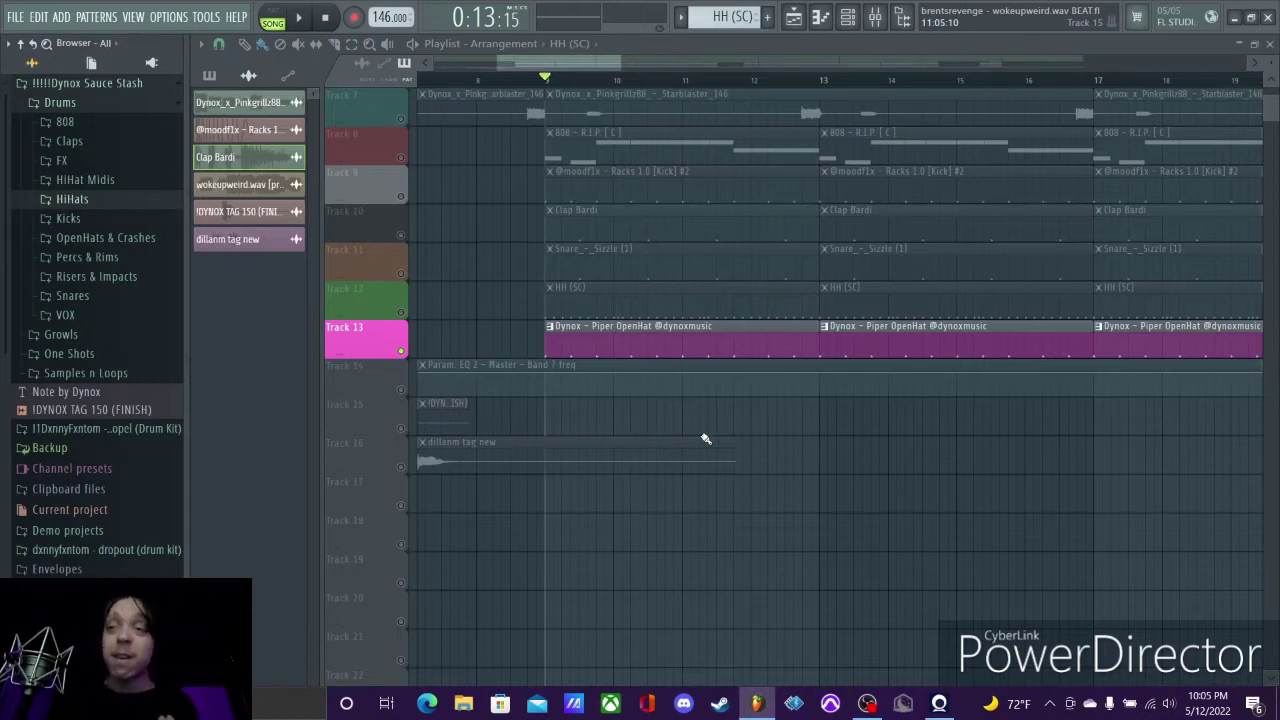
# Examine the Piper OpenHat notes in the piano roll and close it to return to the playlist
pyautogui.doubleClick(602, 344)
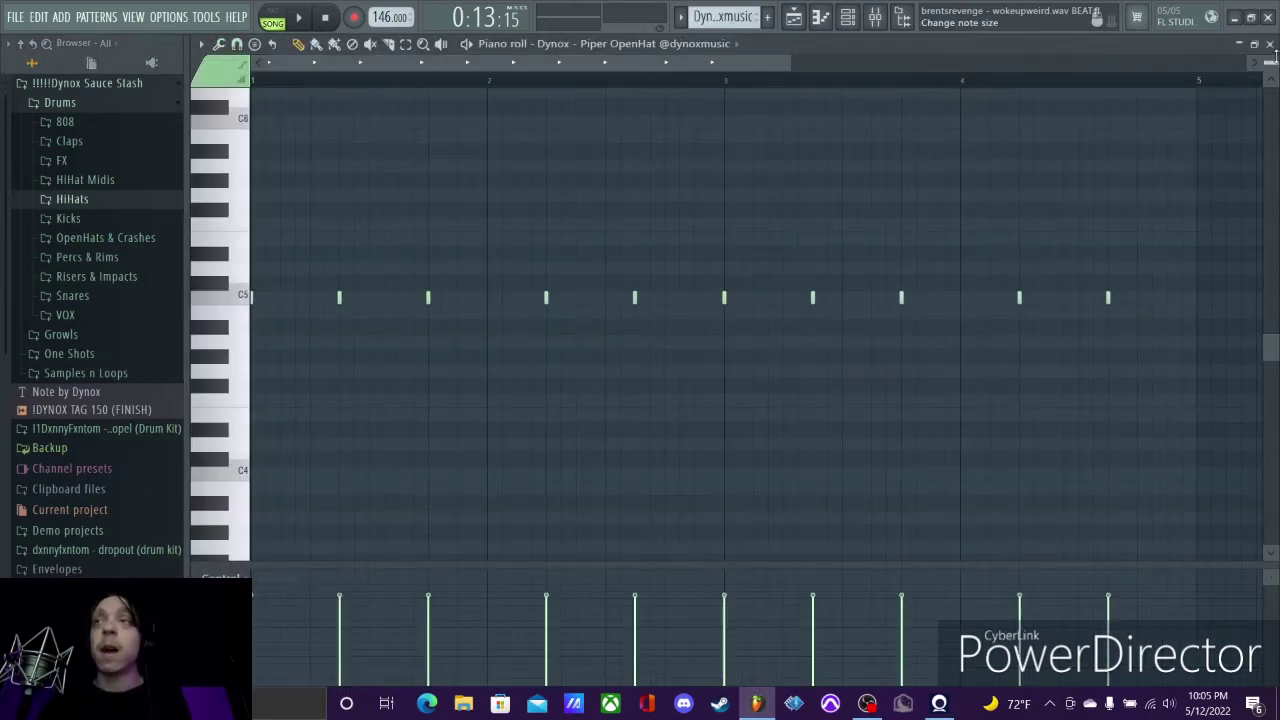
pyautogui.click(1269, 44)
pyautogui.scroll(5, 569, 442)
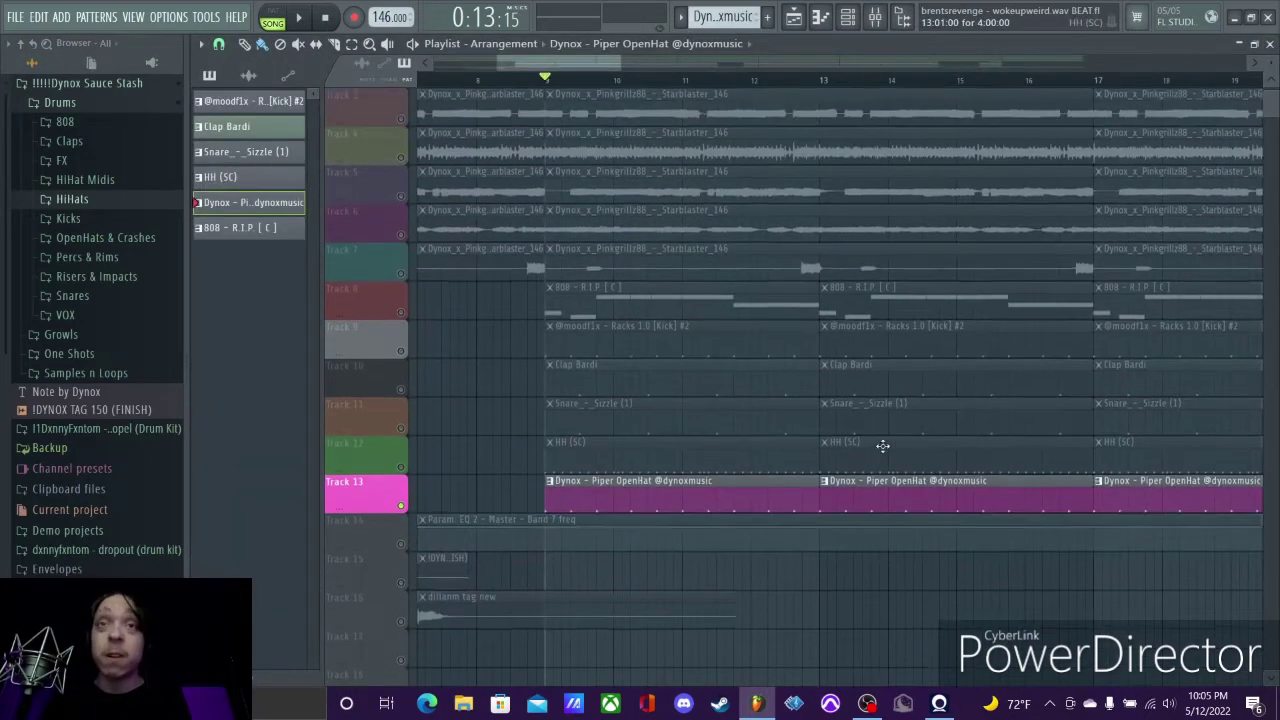
pyautogui.scroll(-4, 748, 437)
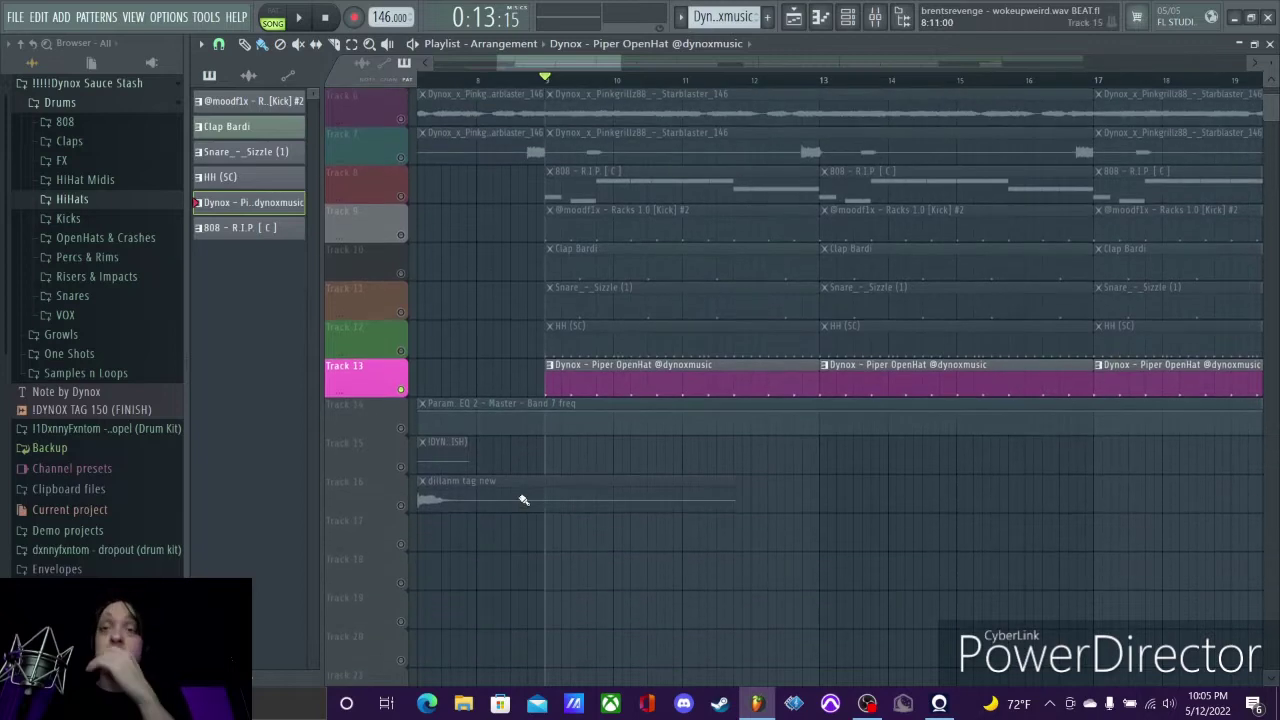
# Show the open hat's step pattern in the channel rack, play it soloed and close the rack
pyautogui.click(849, 20)
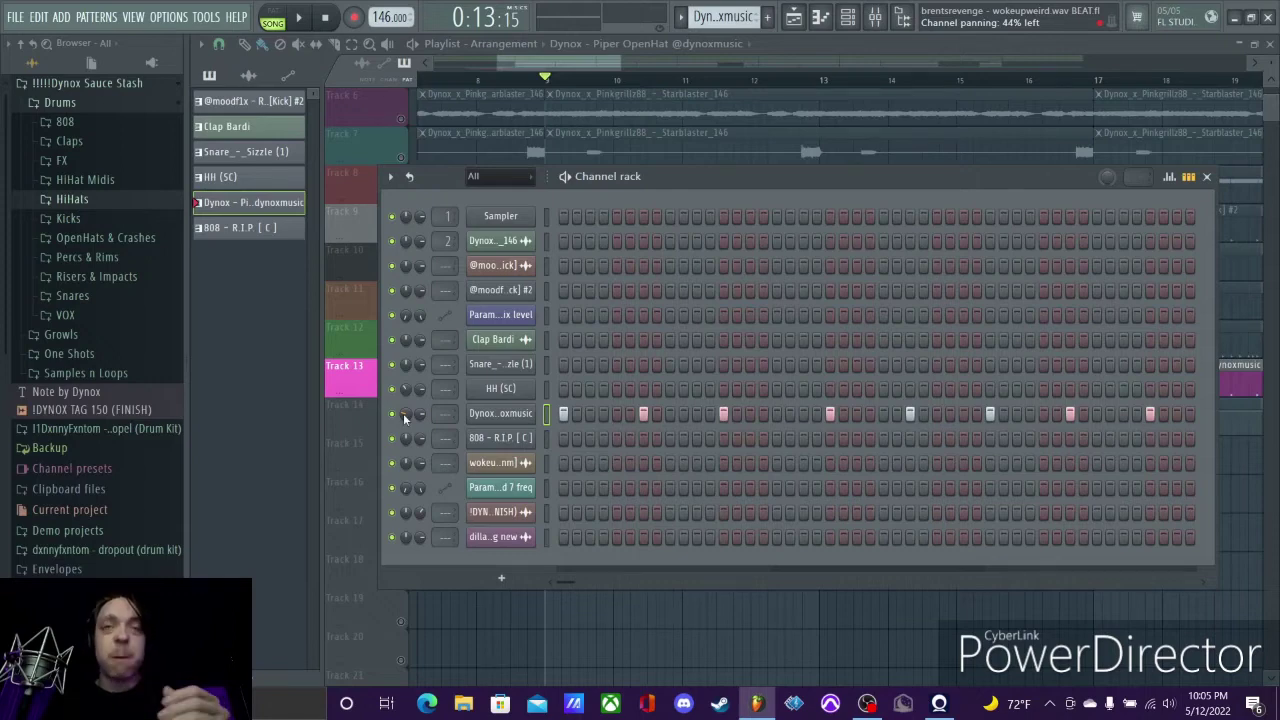
pyautogui.press('space')
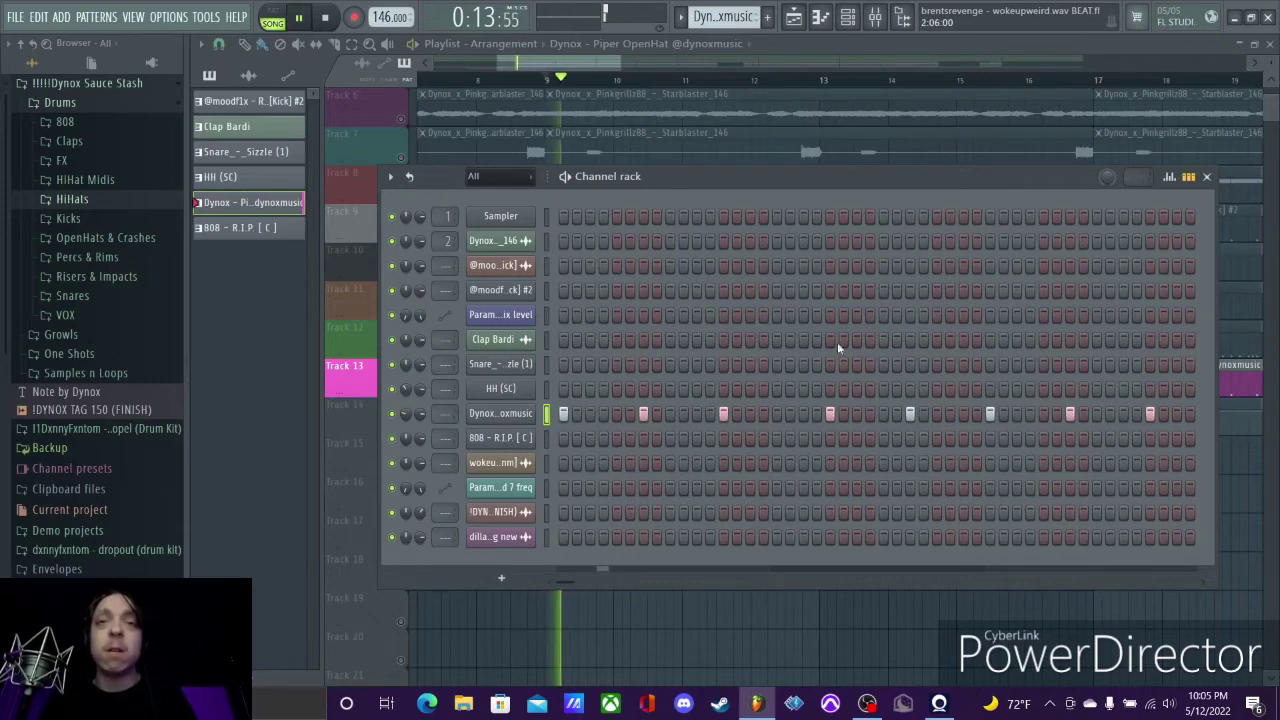
pyautogui.click(1206, 176)
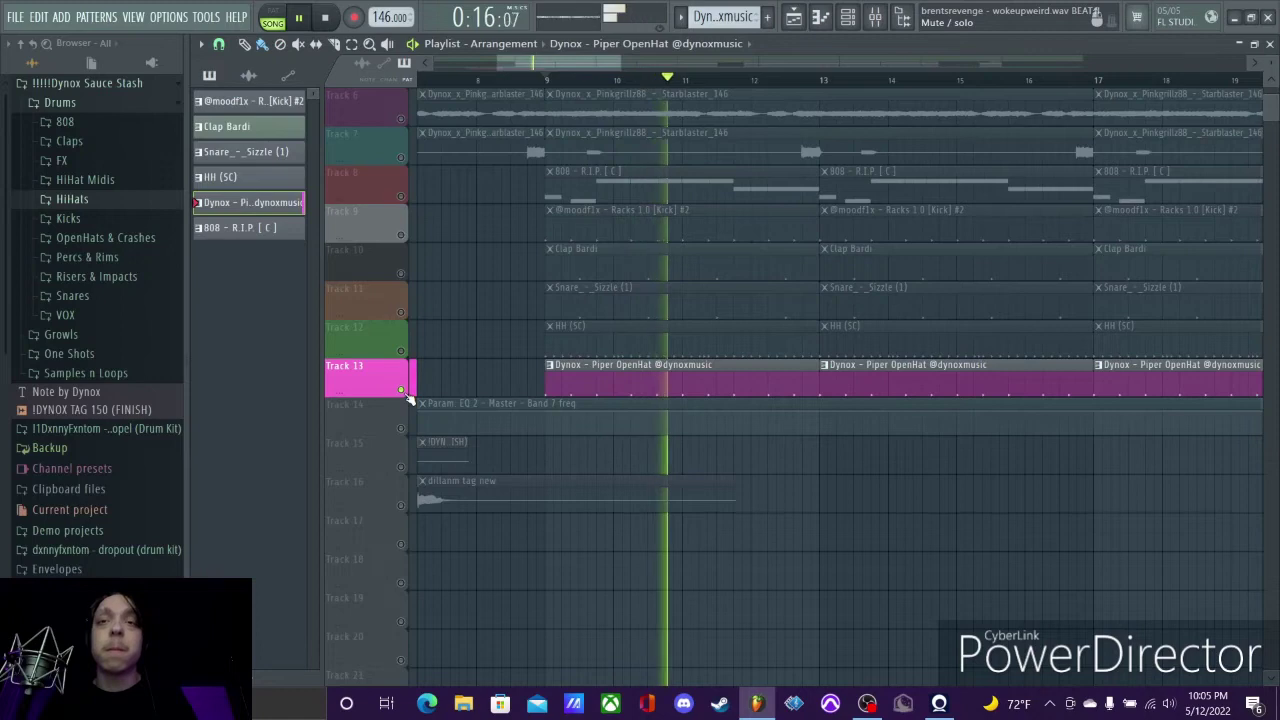
pyautogui.press('space')
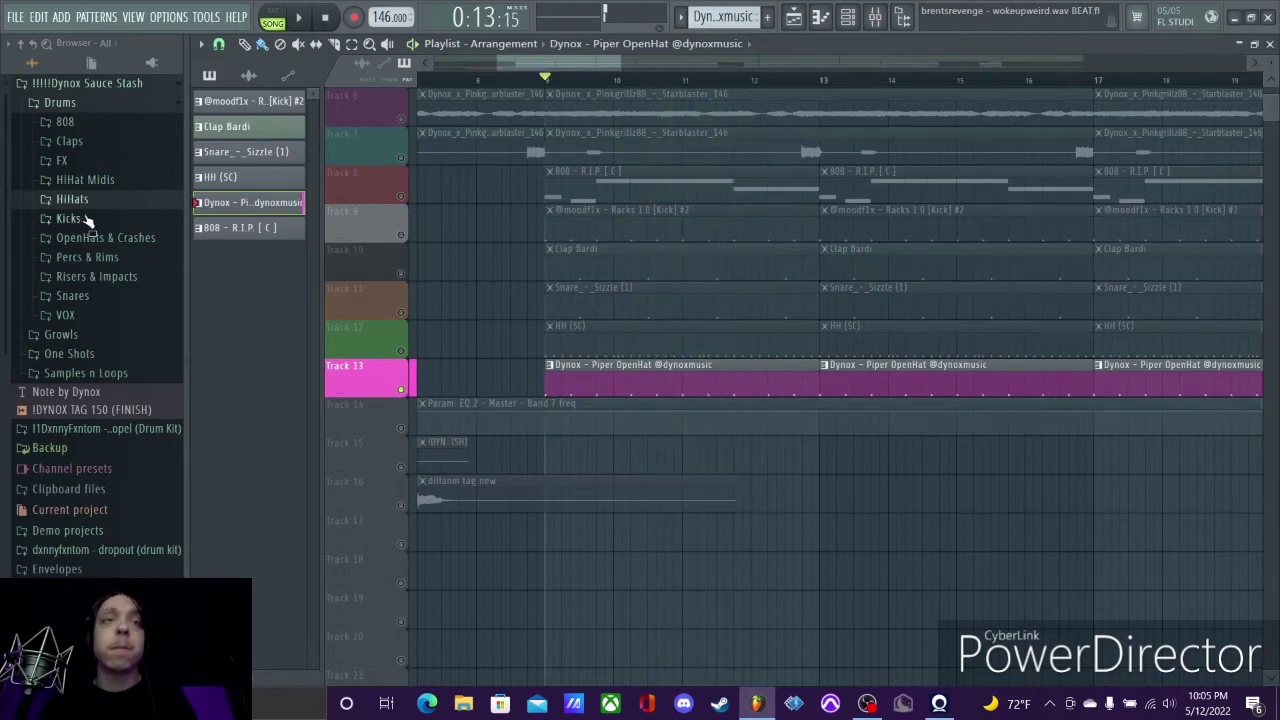
# Preview the Dynox Piper open hat in the OpenHats & Crashes folder and collapse the Dynox Sauce Stash folder
pyautogui.click(100, 240)
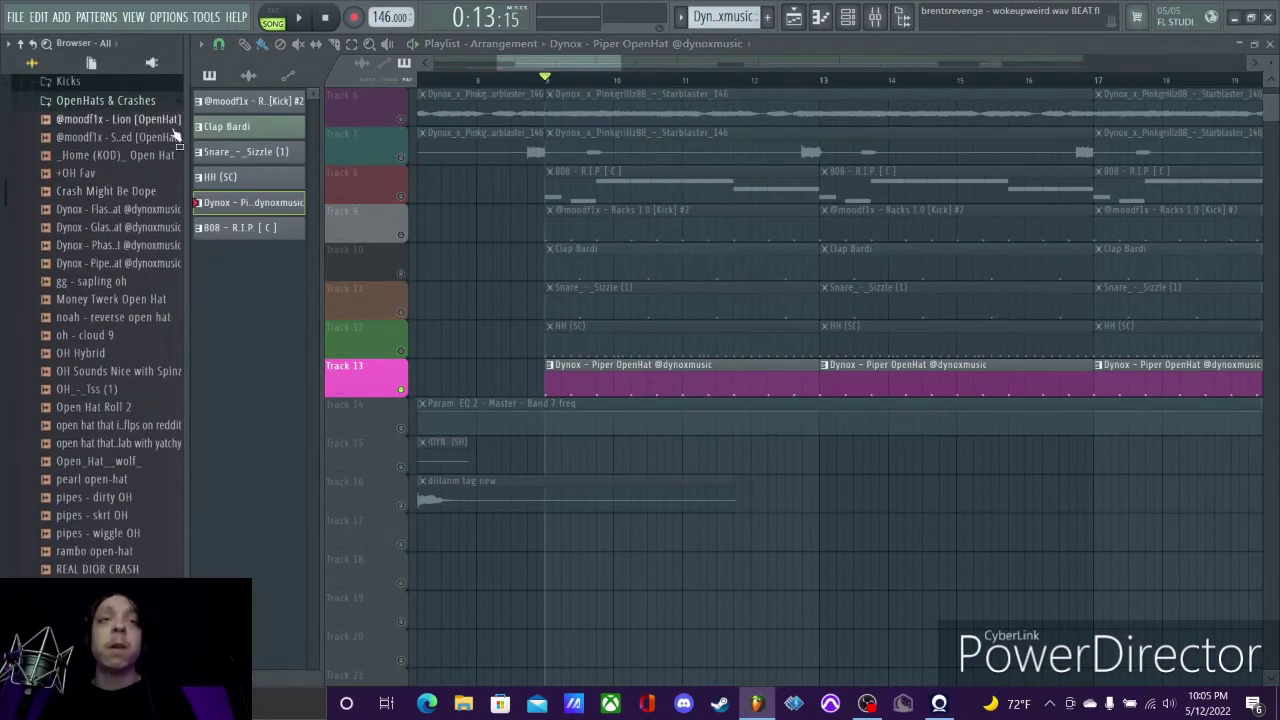
pyautogui.moveTo(140, 263); pyautogui.dragTo(566, 222)
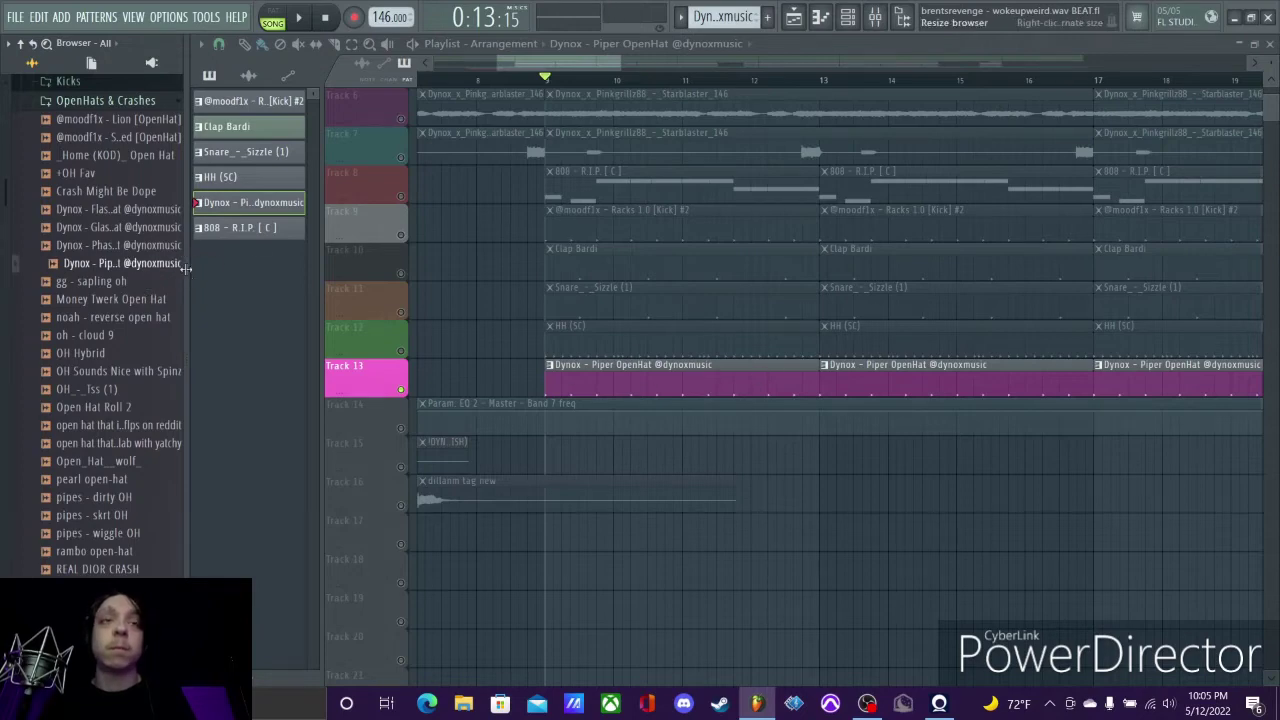
pyautogui.click(130, 100)
pyautogui.scroll(3, 97, 90)
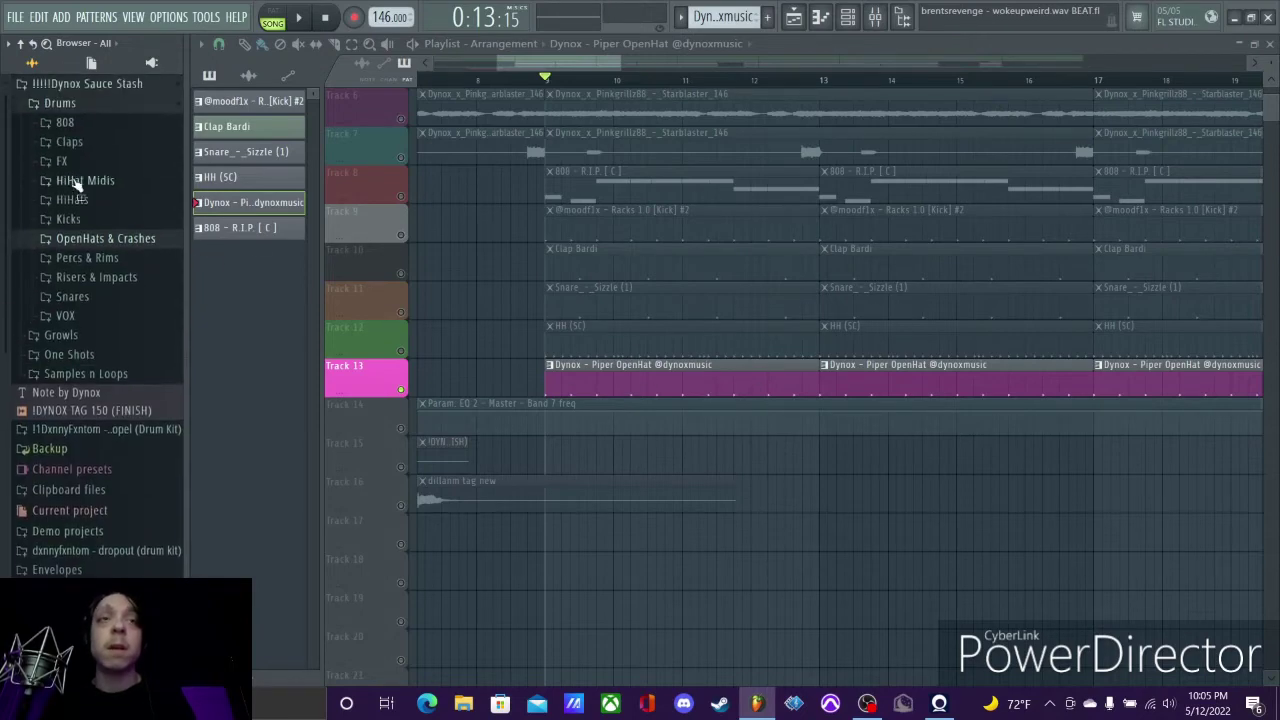
pyautogui.click(97, 86)
# Play the soloed open hat briefly and turn all playlist tracks back on
pyautogui.press('space')
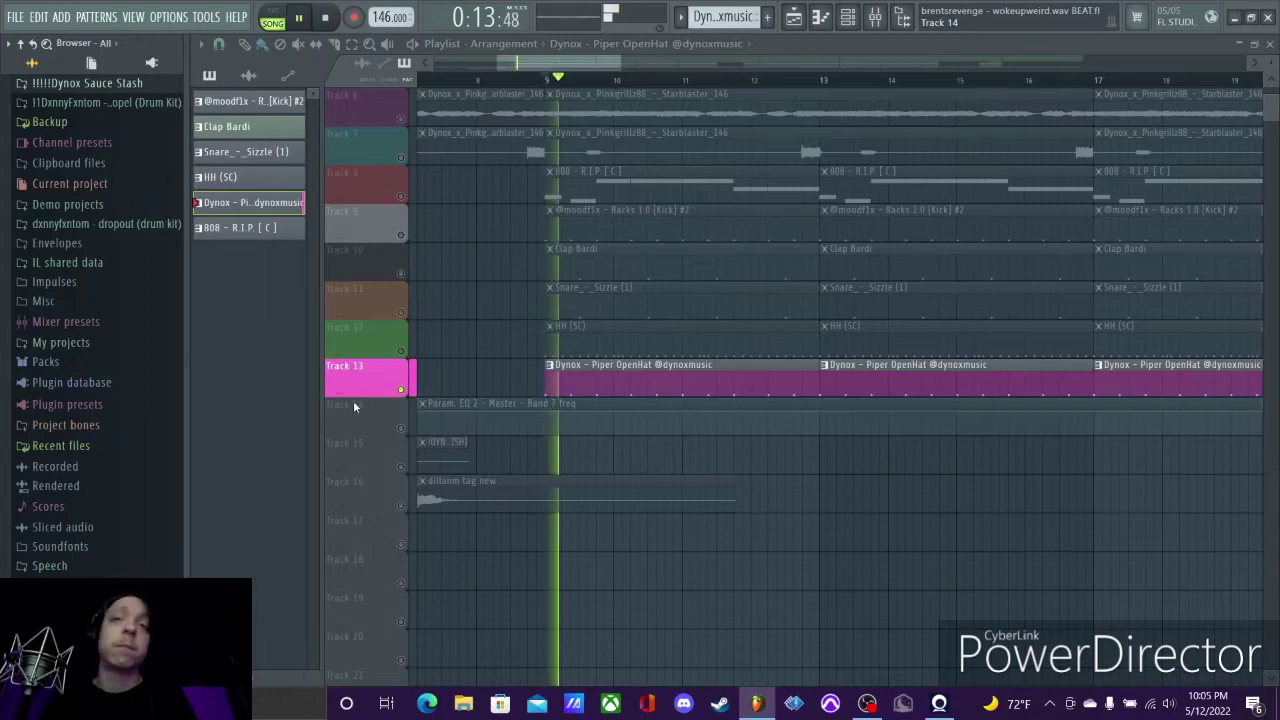
pyautogui.press('space')
pyautogui.keyDown('ctrl'); pyautogui.click(402, 390); pyautogui.keyUp('ctrl')
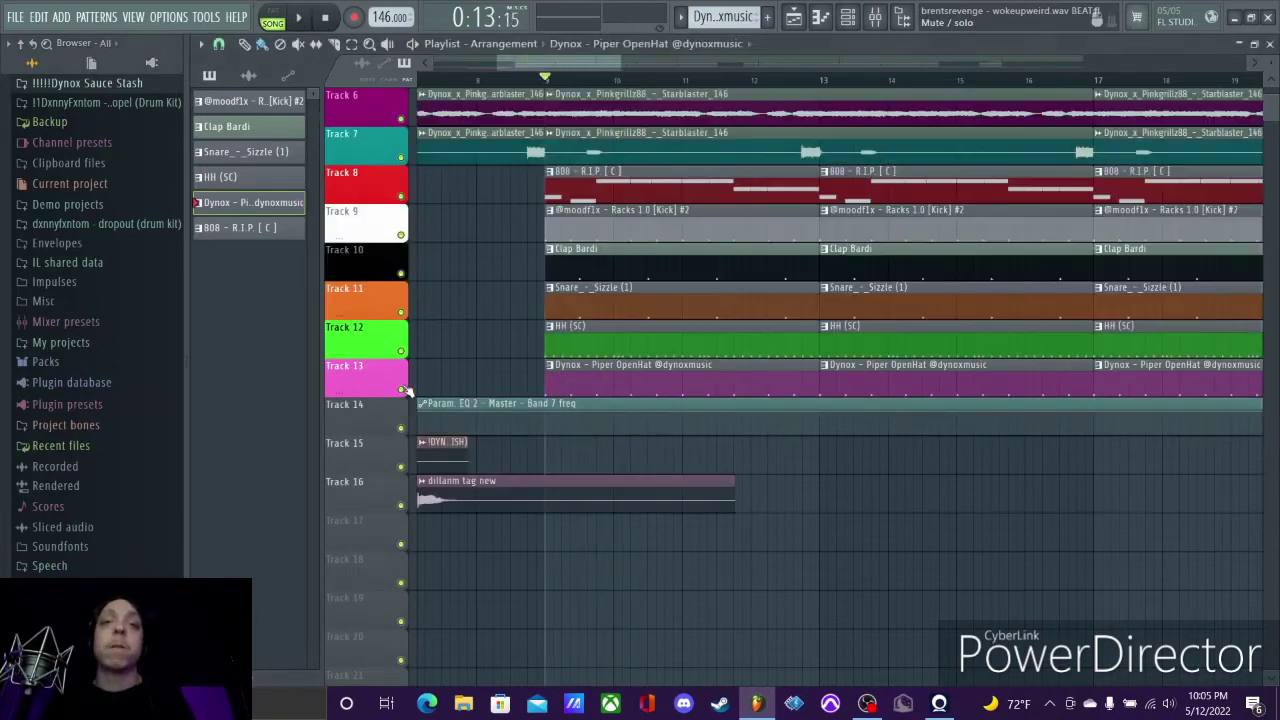
# Solo the 808 on Track 8 and enable the drum Tracks 9 to 13 alongside it
pyautogui.scroll(-2, 496, 430)
pyautogui.keyDown('ctrl'); pyautogui.click(401, 196); pyautogui.keyUp('ctrl')
pyautogui.click(401, 235)
pyautogui.click(401, 274)
pyautogui.click(401, 312)
pyautogui.click(401, 351)
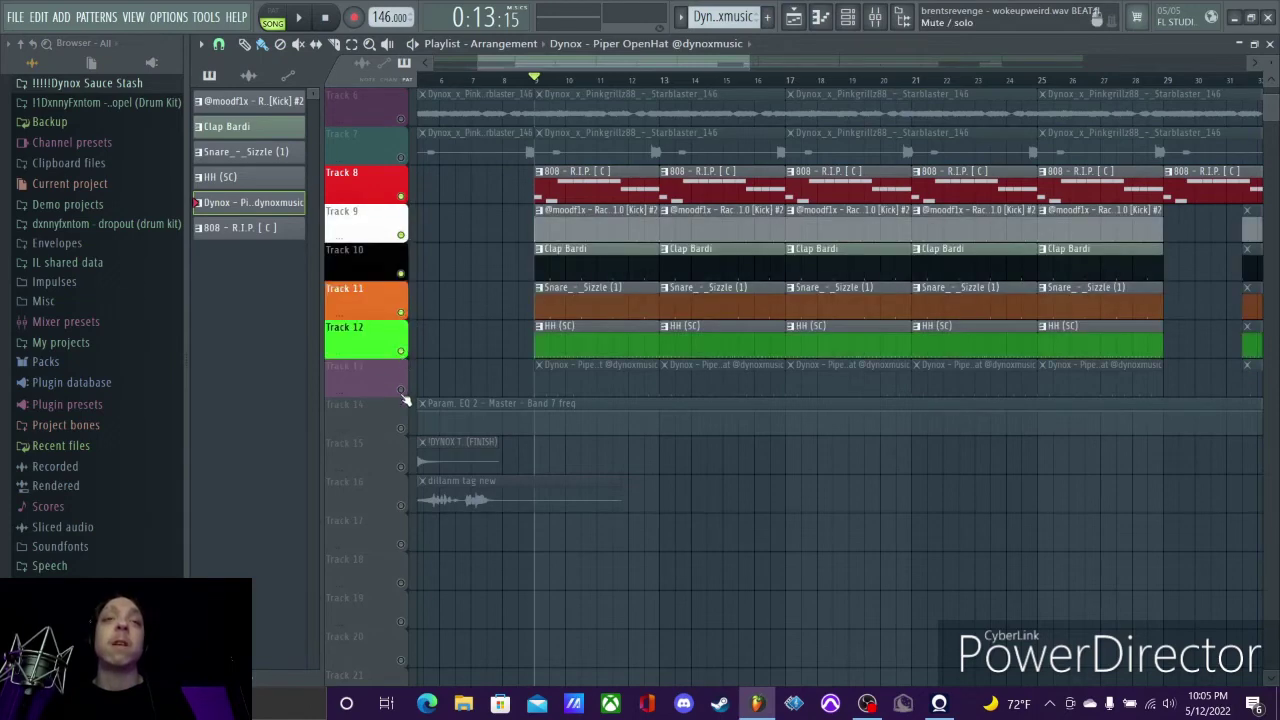
pyautogui.click(401, 390)
# Play the 808 and drums together from bar 9 while viewing the whole arrangement
pyautogui.press('space')
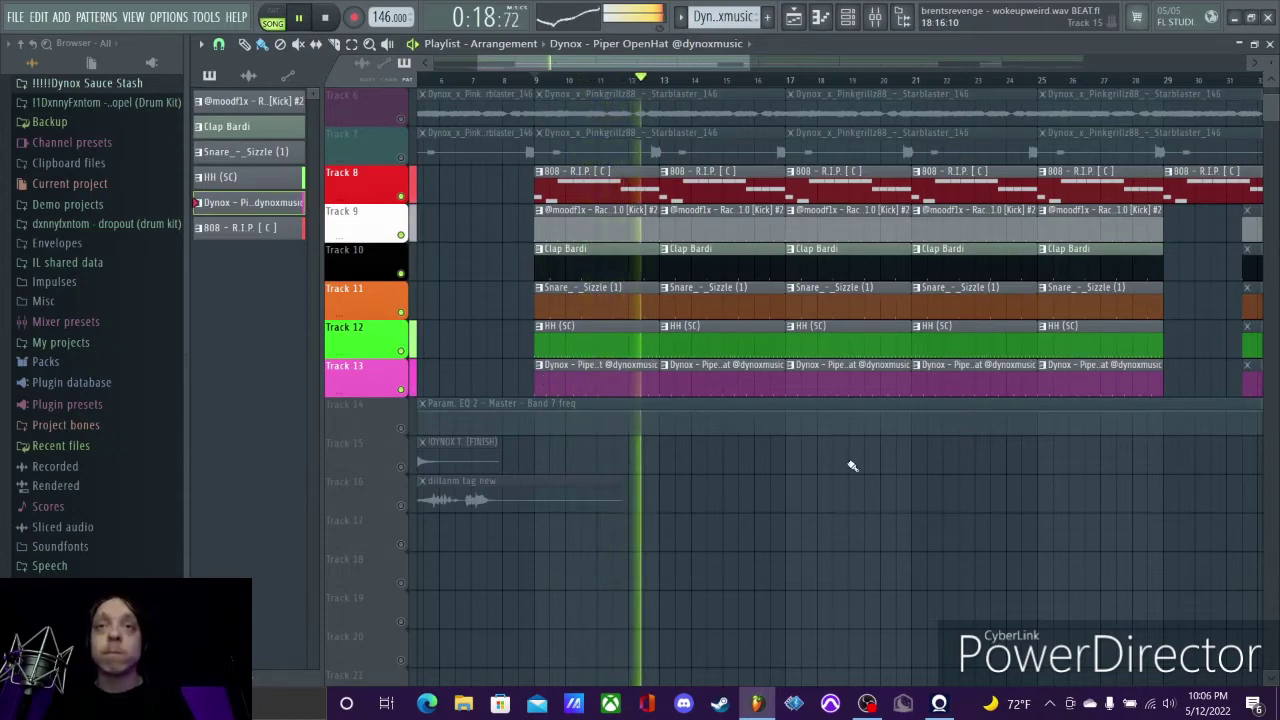
pyautogui.scroll(-5, 850, 466)
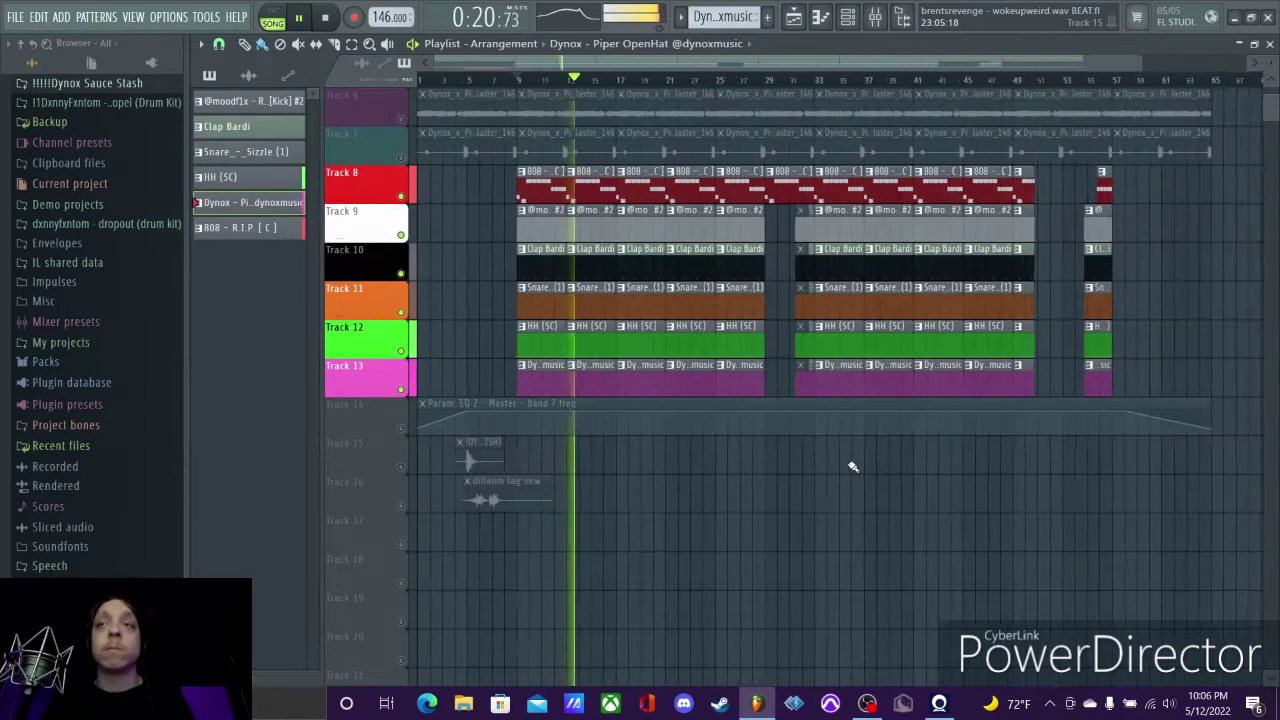
pyautogui.scroll(3, 800, 420)
pyautogui.scroll(-2, 786, 400)
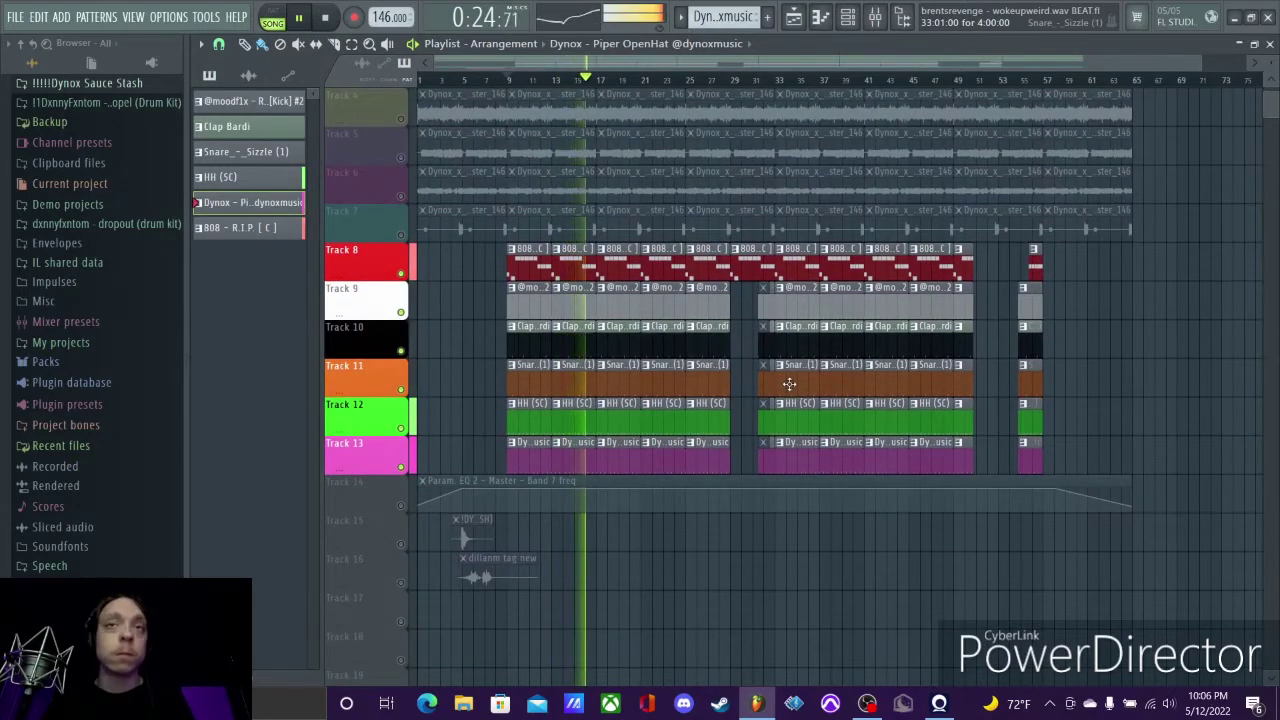
pyautogui.press('space')
# Look over the 808 and drum clip layout in the playlist and set the playback position to bar 25
pyautogui.scroll(2, 580, 403)
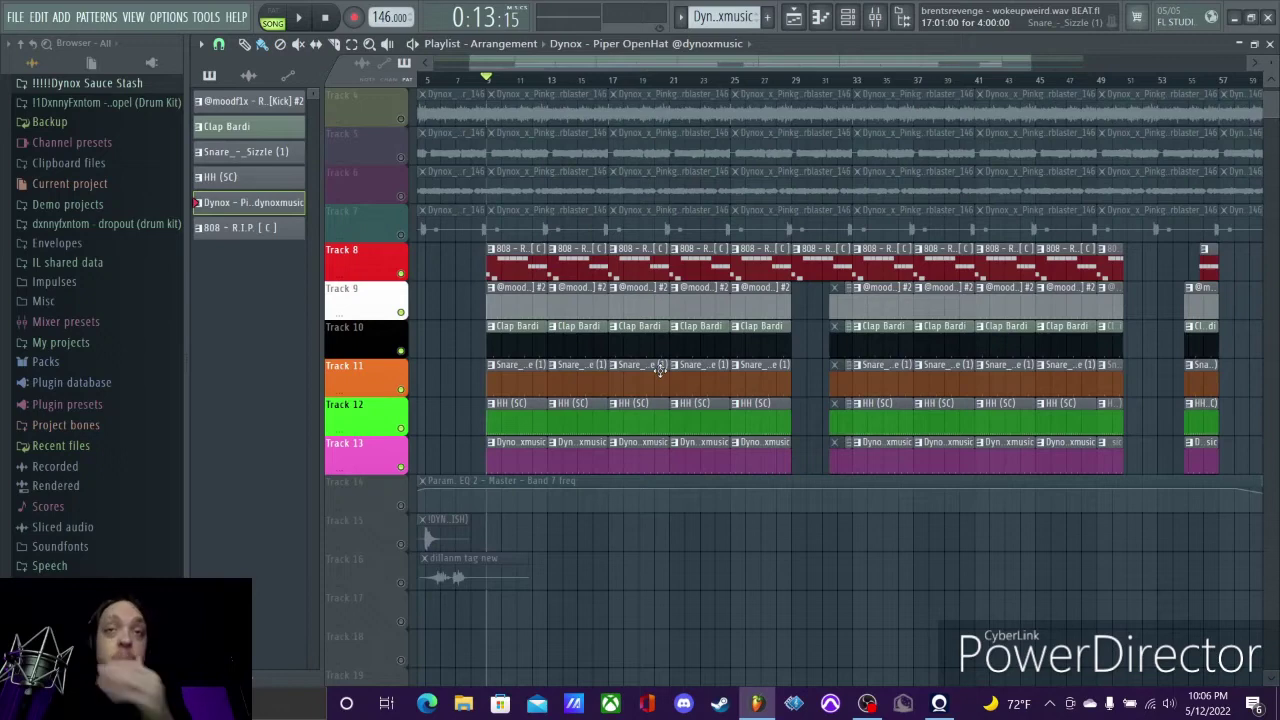
pyautogui.scroll(1, 660, 370)
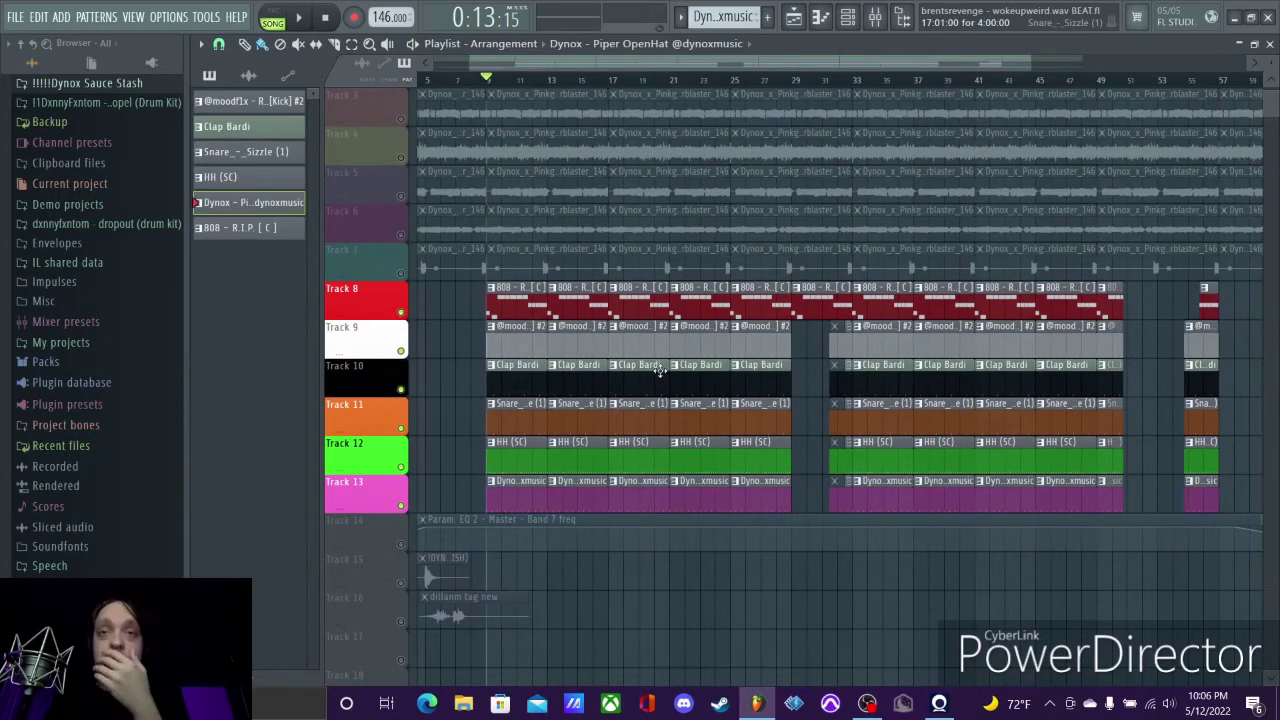
pyautogui.scroll(-2, 660, 370)
pyautogui.scroll(2, 988, 444)
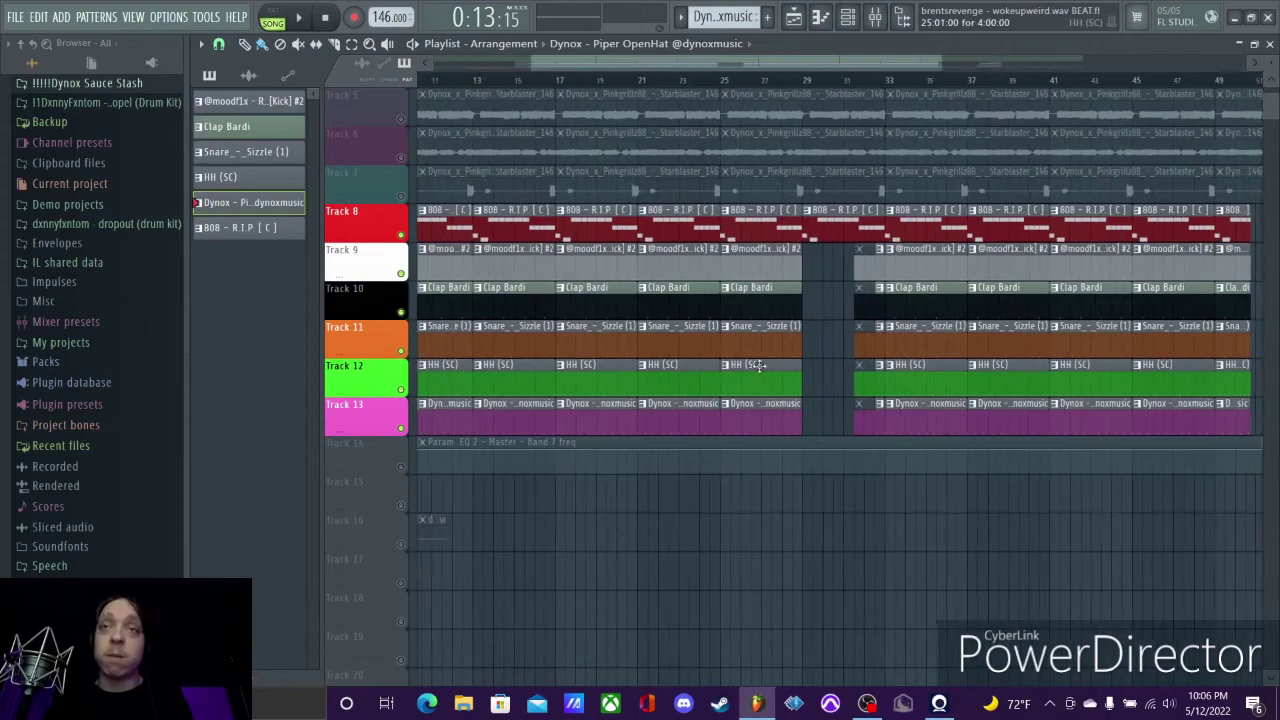
pyautogui.scroll(2, 608, 403)
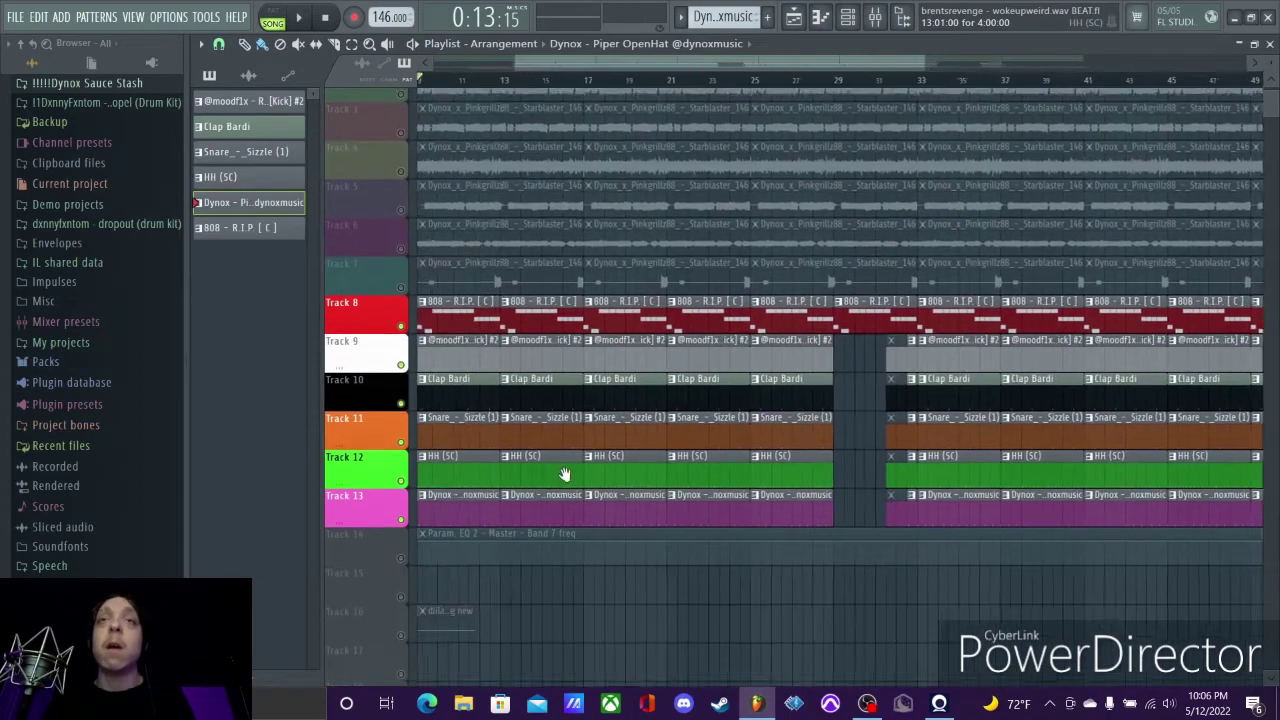
pyautogui.moveTo(554, 468); pyautogui.dragTo(585, 467)
pyautogui.scroll(-1, 768, 270)
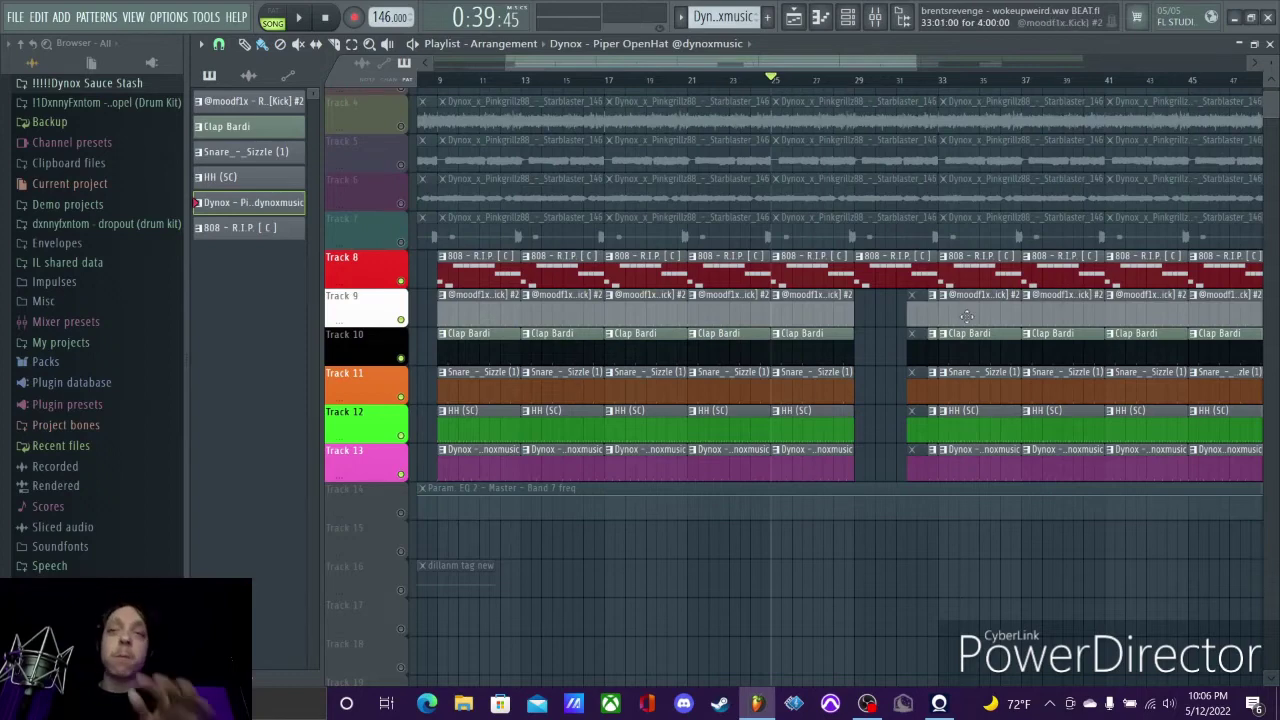
# Play the 808 and drums from bar 25 and delete the short muted clips before bar 33 on Tracks 9 to 13
pyautogui.press('space')
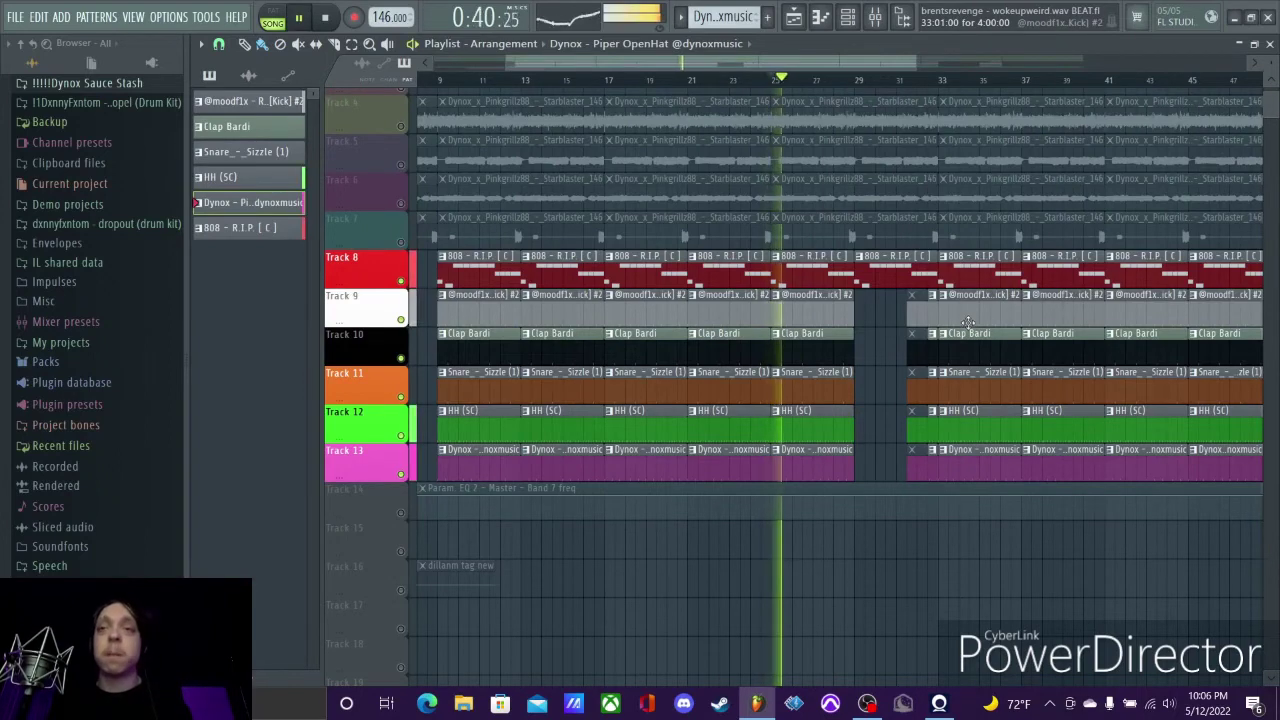
pyautogui.moveTo(914, 466)
pyautogui.mouseDown()
pyautogui.moveTo(913, 318)
pyautogui.moveTo(877, 449)
pyautogui.mouseUp()
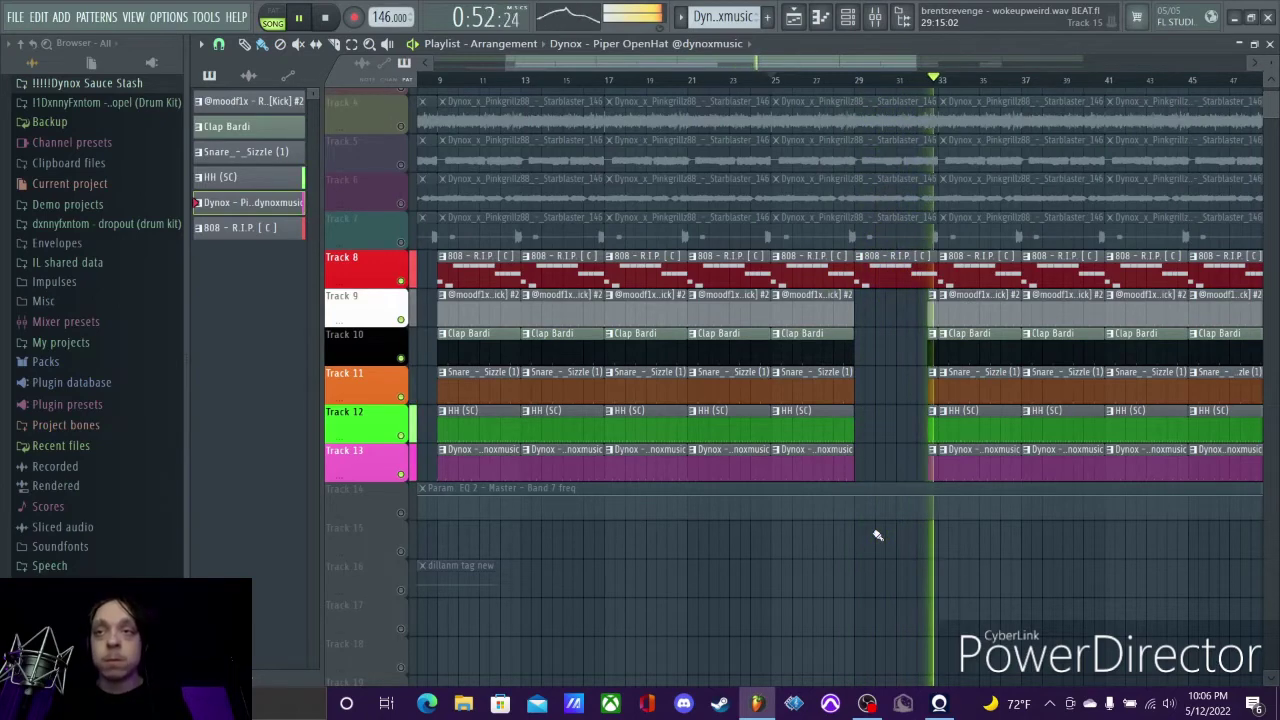
pyautogui.scroll(-1, 877, 535)
pyautogui.scroll(-3, 877, 535)
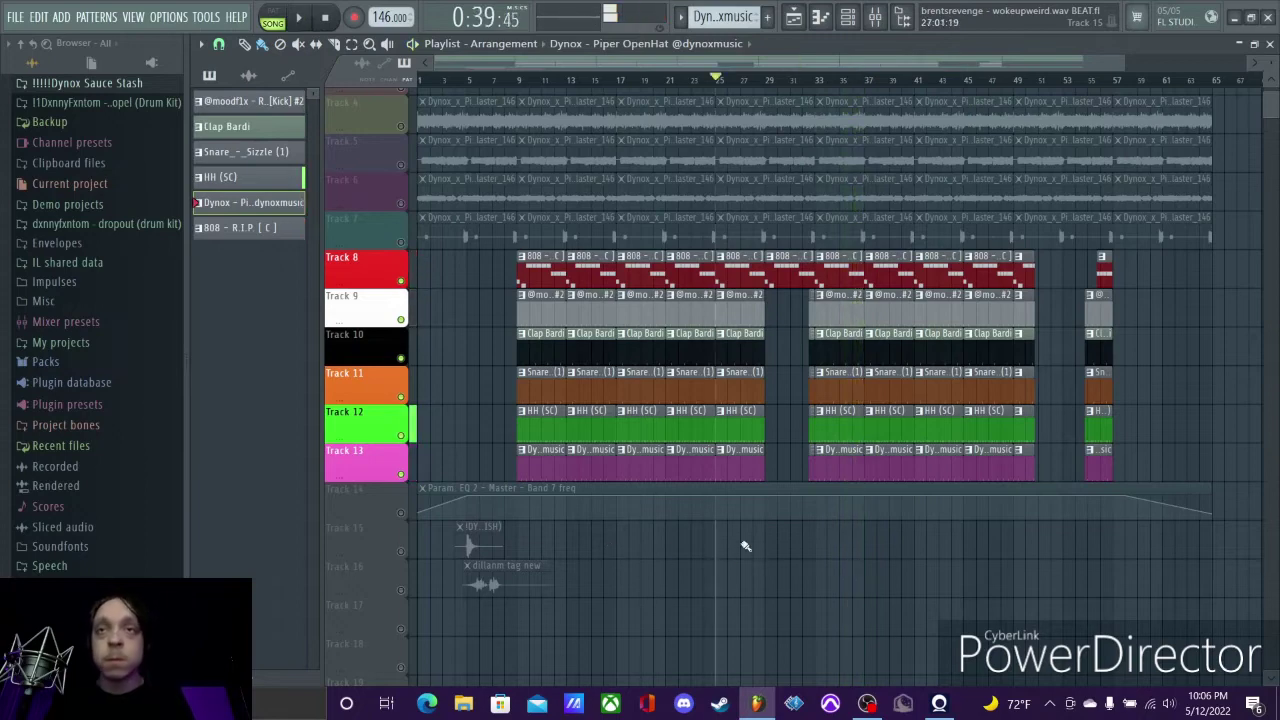
pyautogui.press('space')
# Turn all playlist tracks back on and play the full beat from bar 9
pyautogui.scroll(2, 488, 423)
pyautogui.rightClick(400, 360)
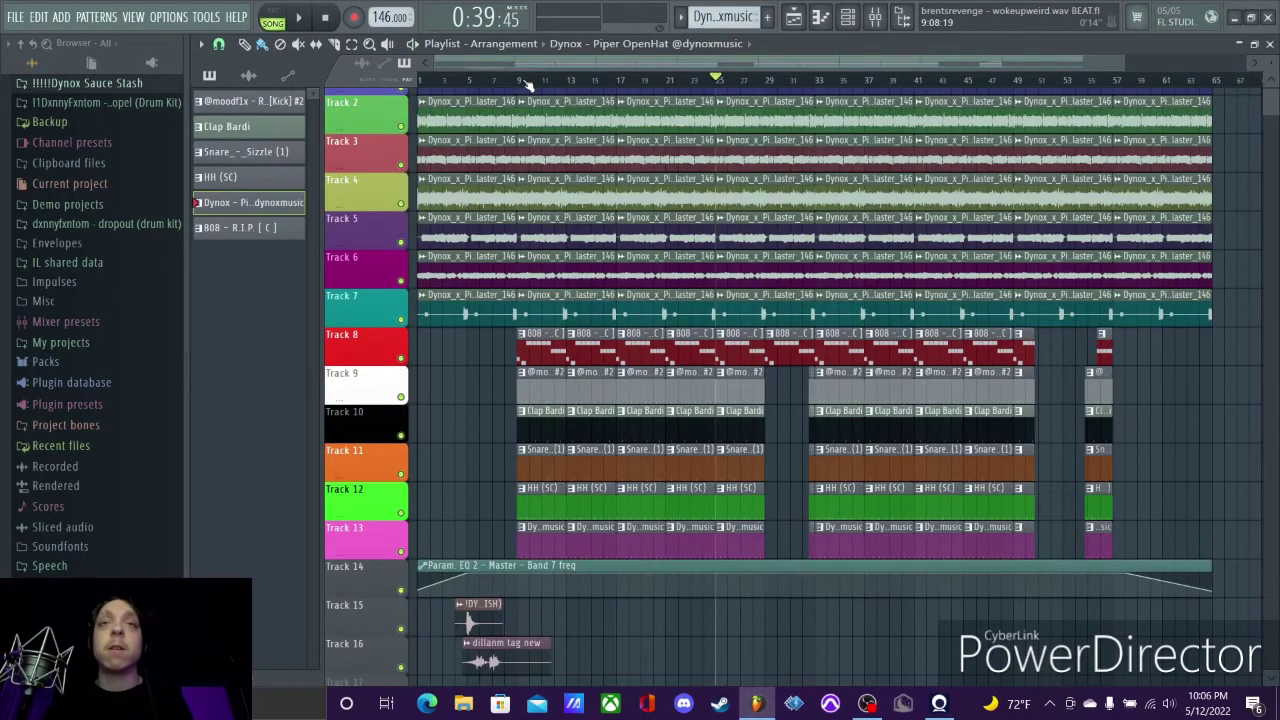
pyautogui.click(528, 80)
pyautogui.press('space')
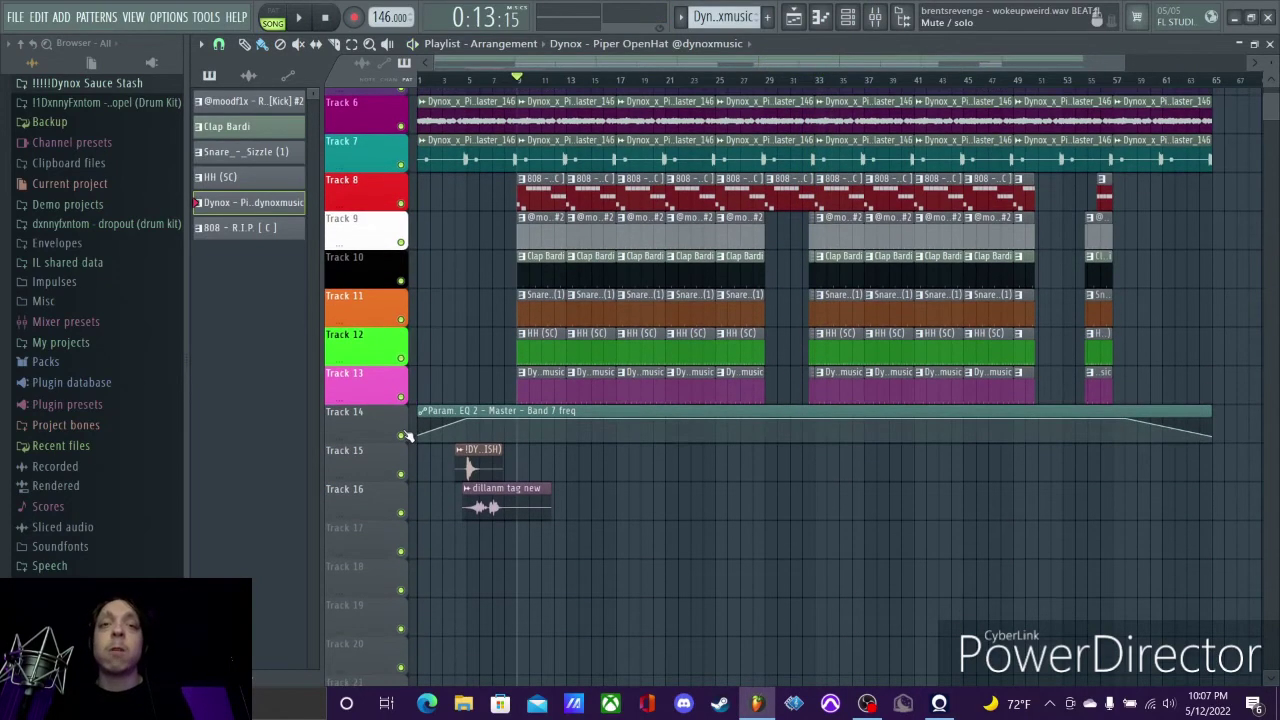
# Toggle solo on and off for the Param. EQ 2 - Master - Band 7 freq automation on Track 14
pyautogui.rightClick(405, 436)
pyautogui.rightClick(400, 434)
pyautogui.scroll(4, 470, 88)
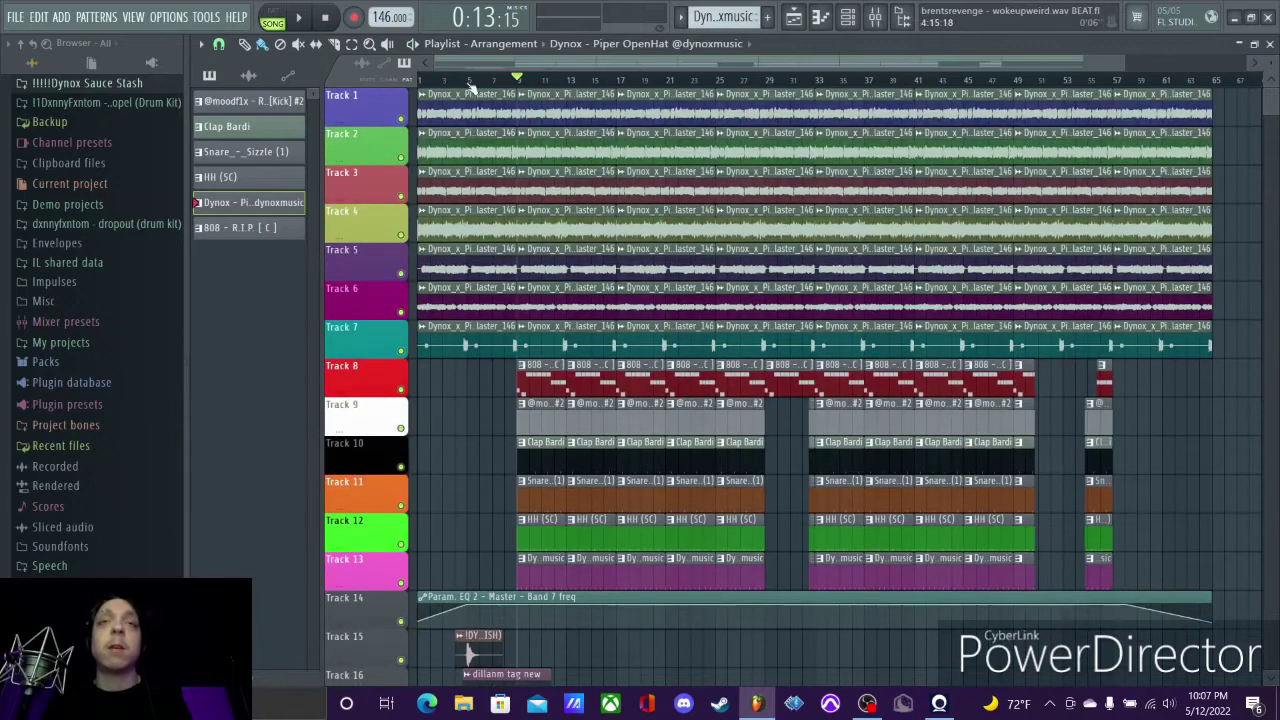
# Isolate the master EQ automation on Track 14 and turn all the other playlist tracks back on
pyautogui.rightClick(401, 620)
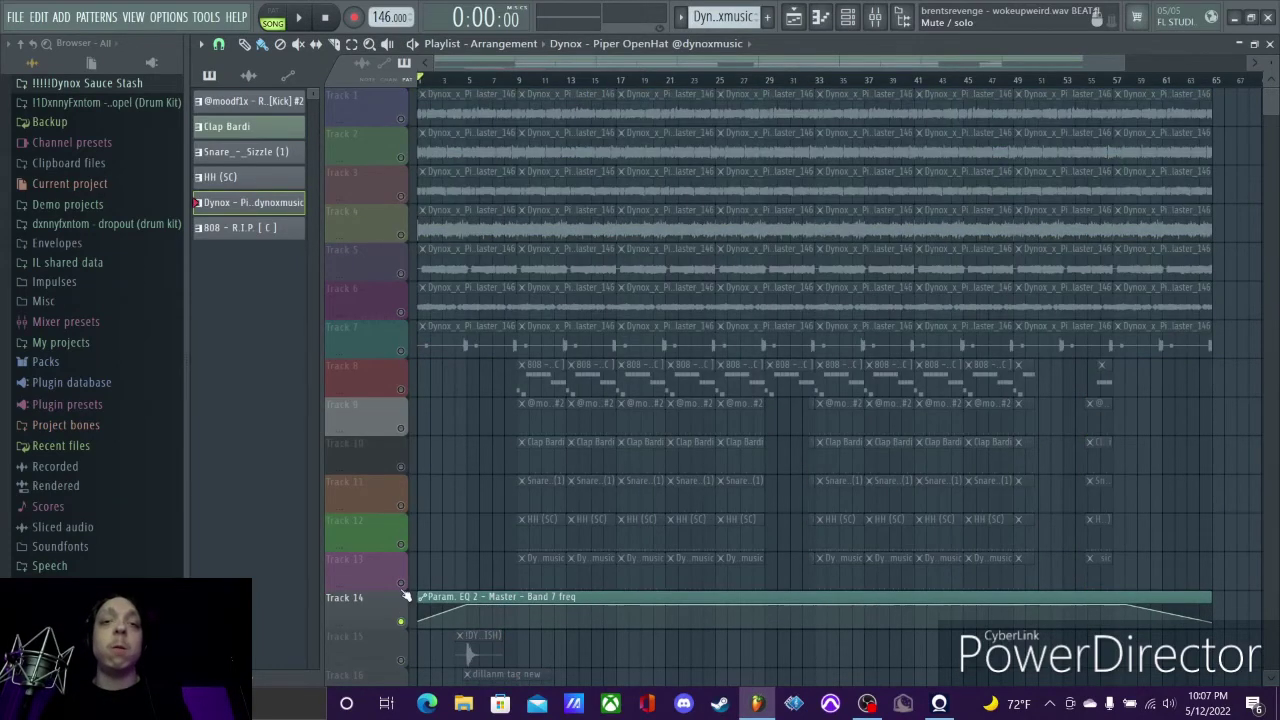
pyautogui.rightClick(401, 621)
pyautogui.scroll(-2, 463, 617)
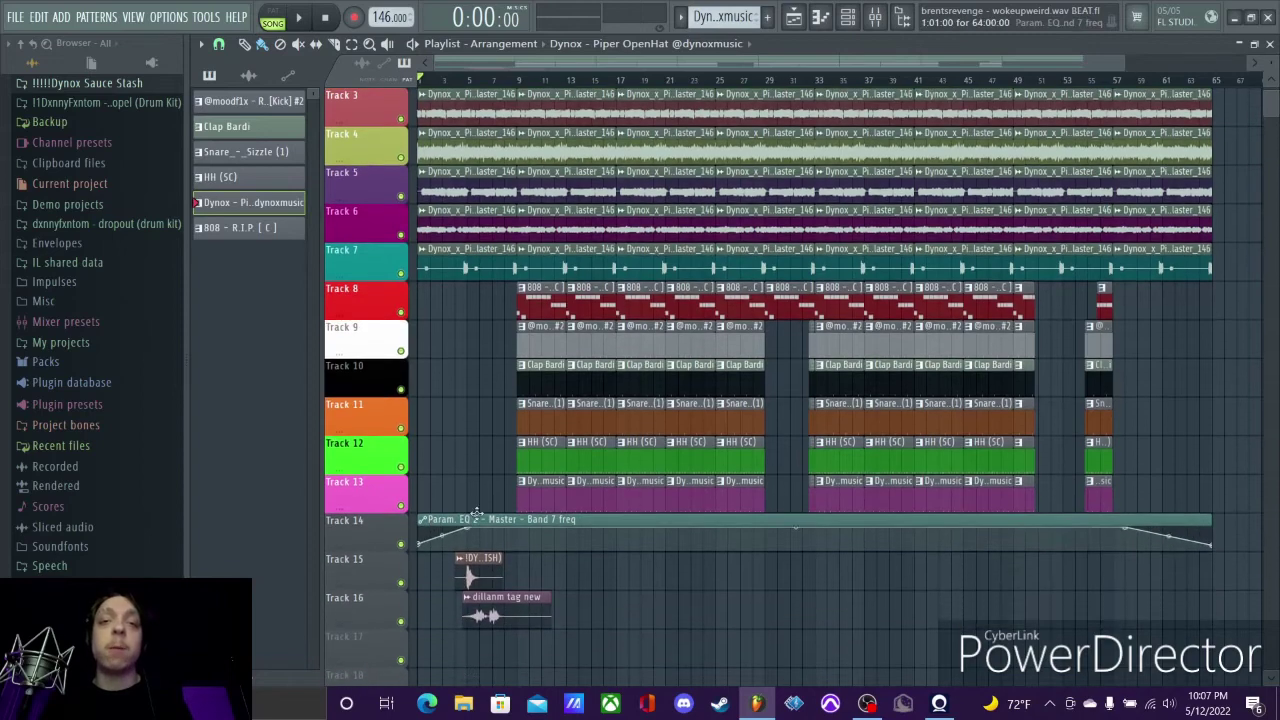
# Open Fruity parametric EQ 2 on the Master mixer track and look over its list of presets
pyautogui.click(875, 17)
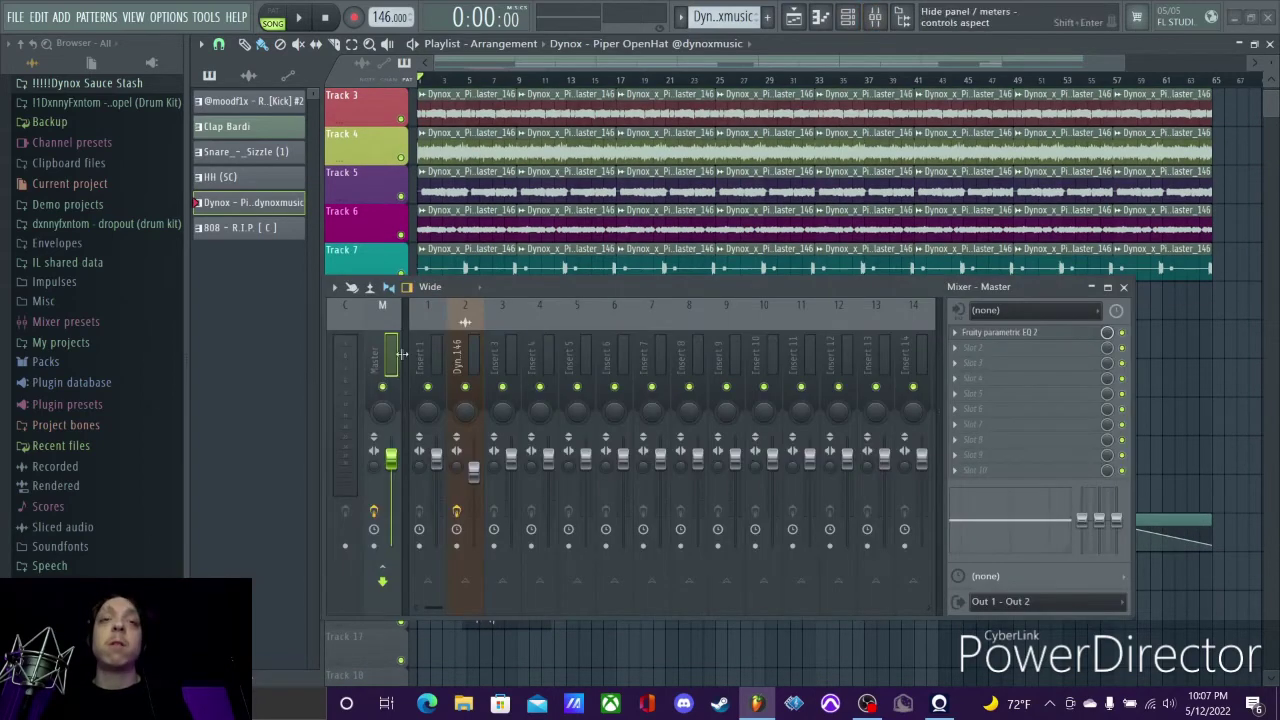
pyautogui.click(1012, 334)
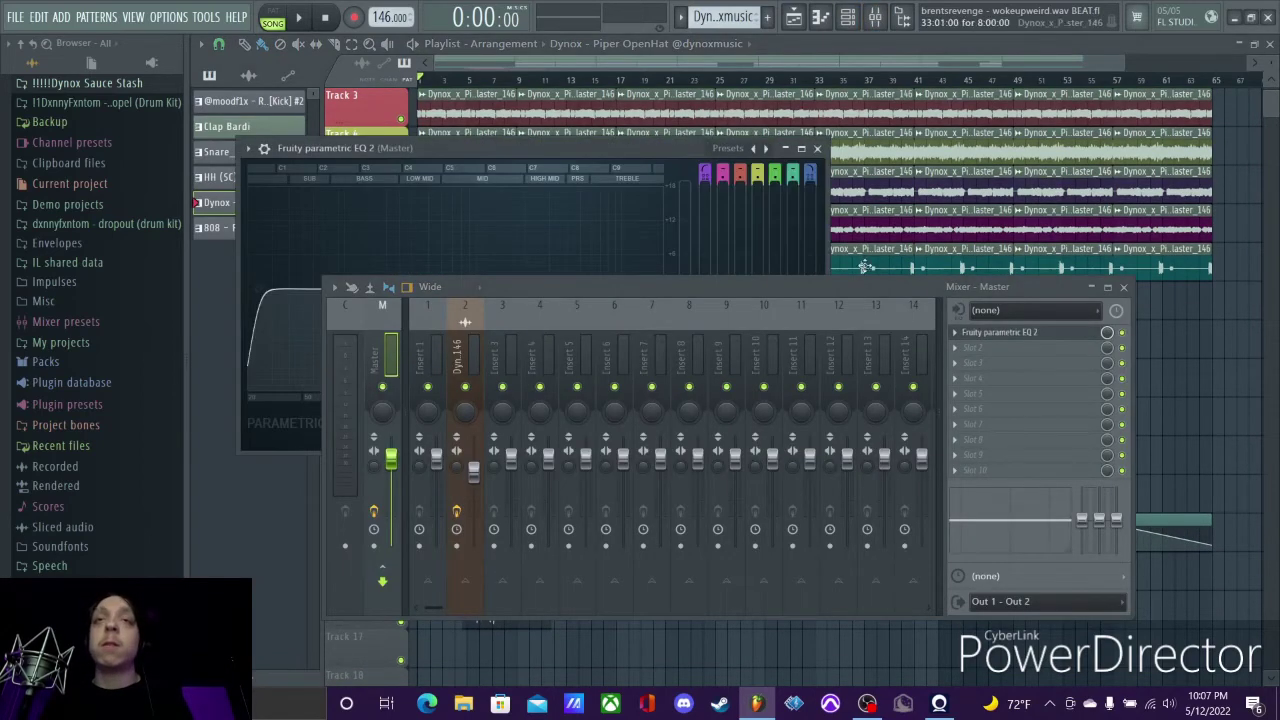
pyautogui.click(1124, 287)
pyautogui.moveTo(641, 158); pyautogui.dragTo(766, 204)
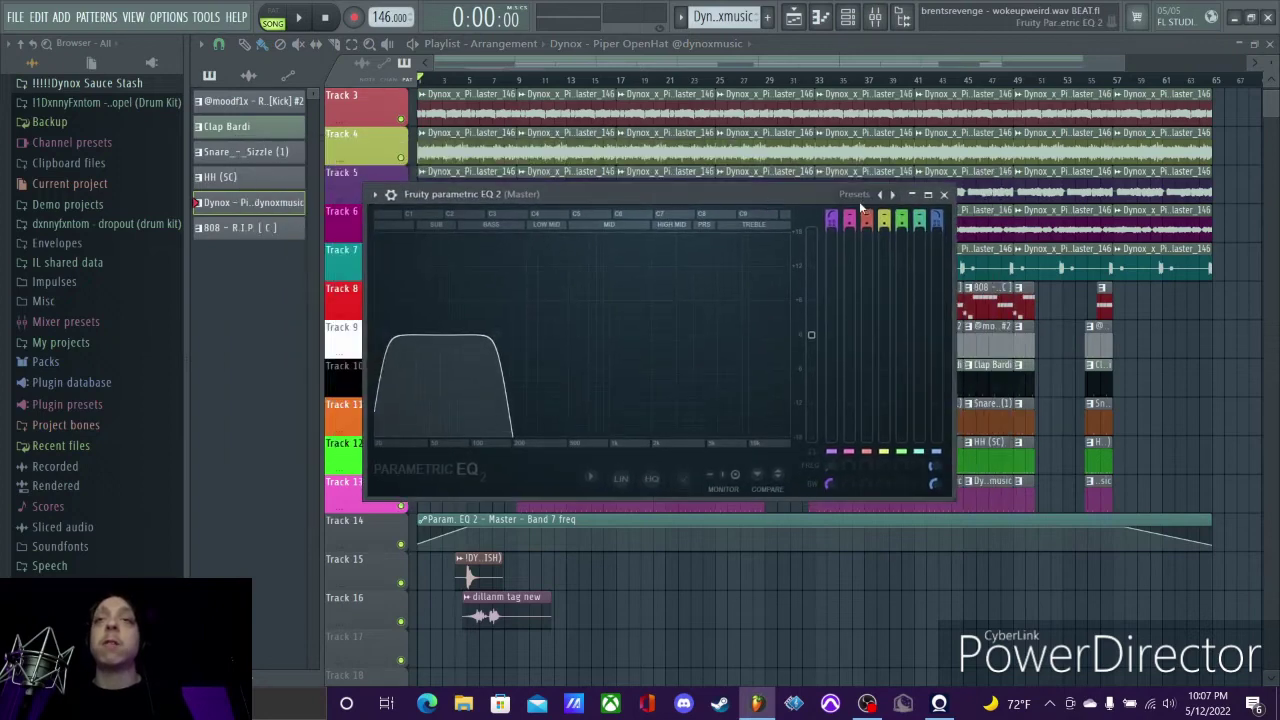
pyautogui.click(852, 194)
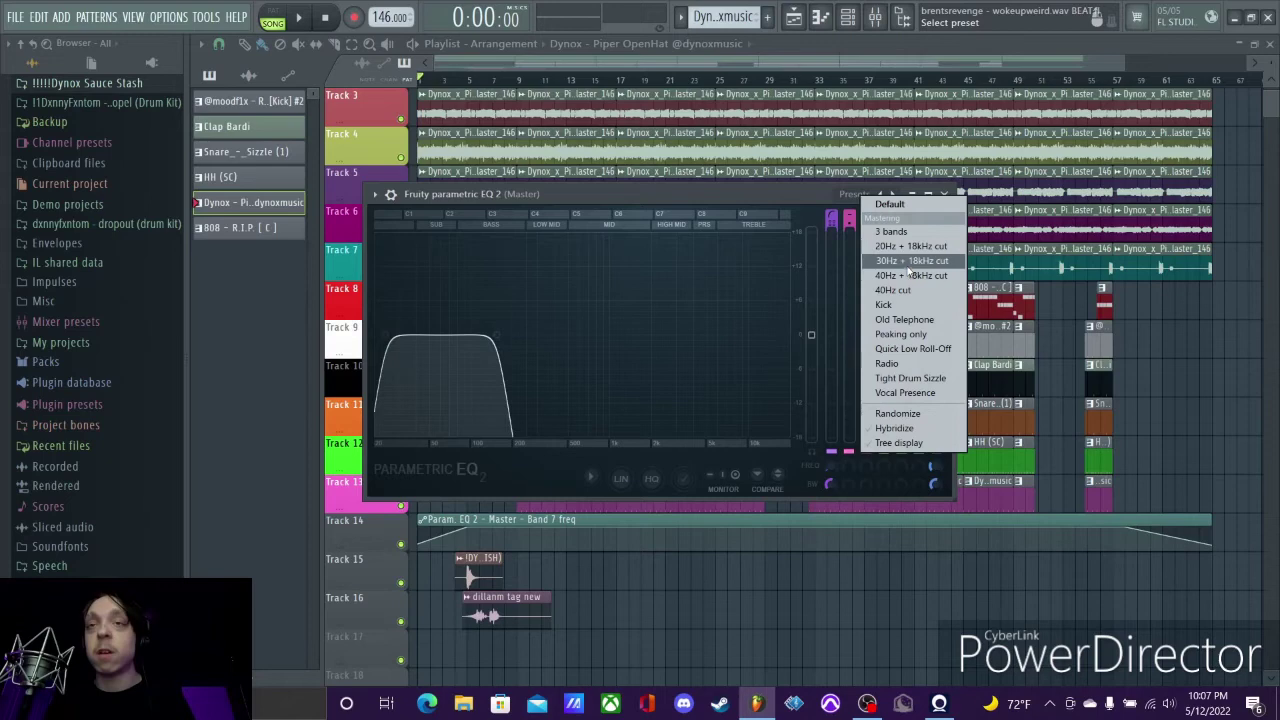
pyautogui.click(763, 195)
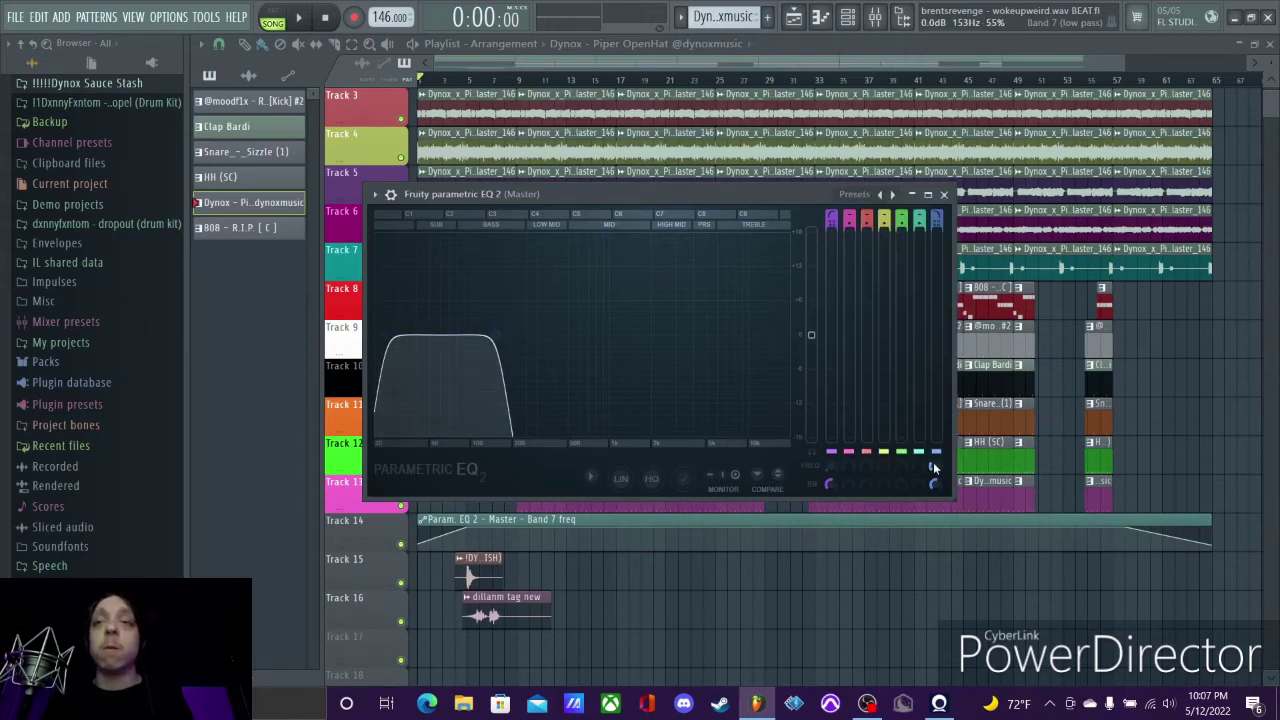
# Play the intro from the start to watch the automated Band 7 frequency in the master EQ, and close the EQ
pyautogui.press('space')
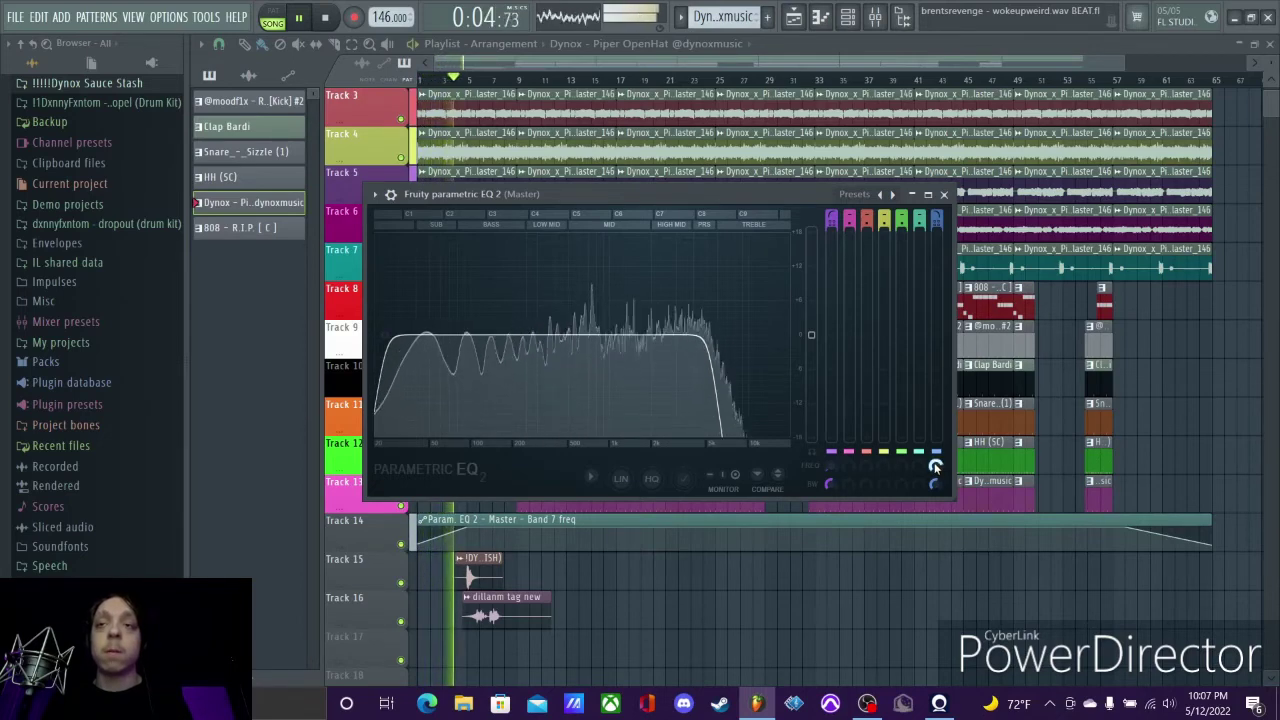
pyautogui.press('space')
pyautogui.click(943, 194)
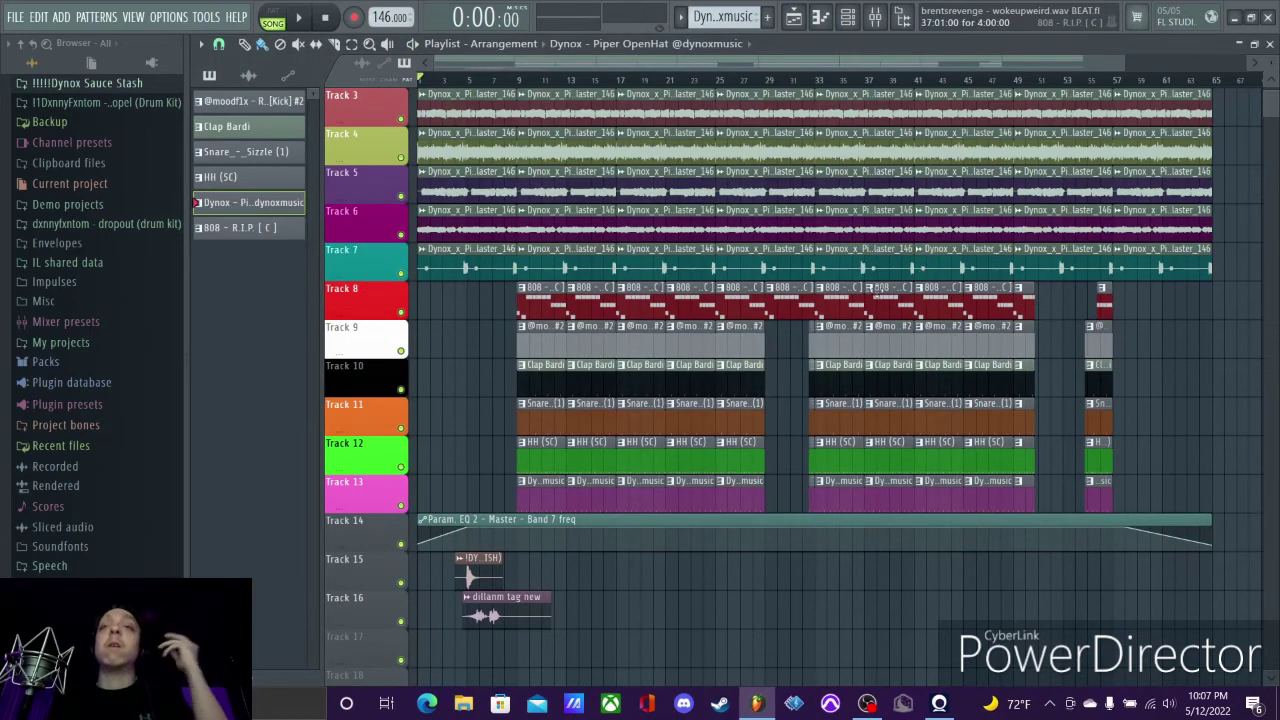
# Solo the two producer tag clips on Tracks 15 and 16, play them, and turn all tracks back on
pyautogui.scroll(-1, 871, 371)
pyautogui.scroll(3, 790, 368)
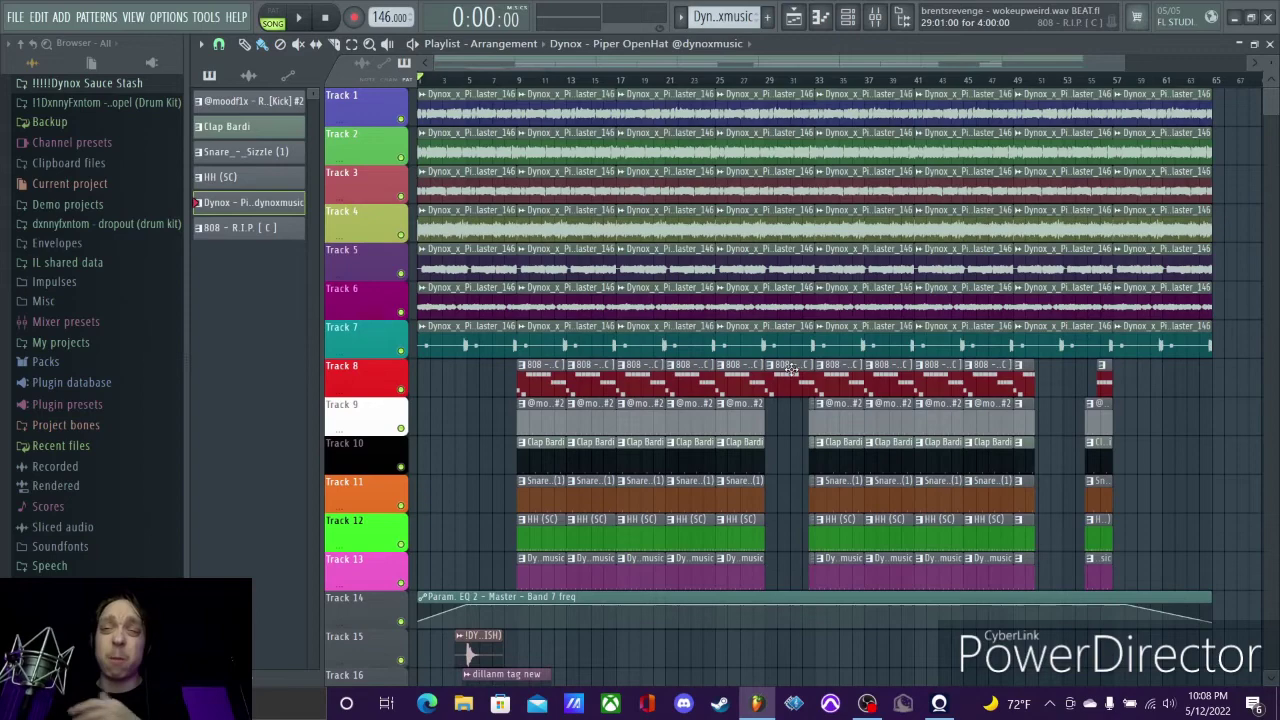
pyautogui.scroll(-5, 791, 368)
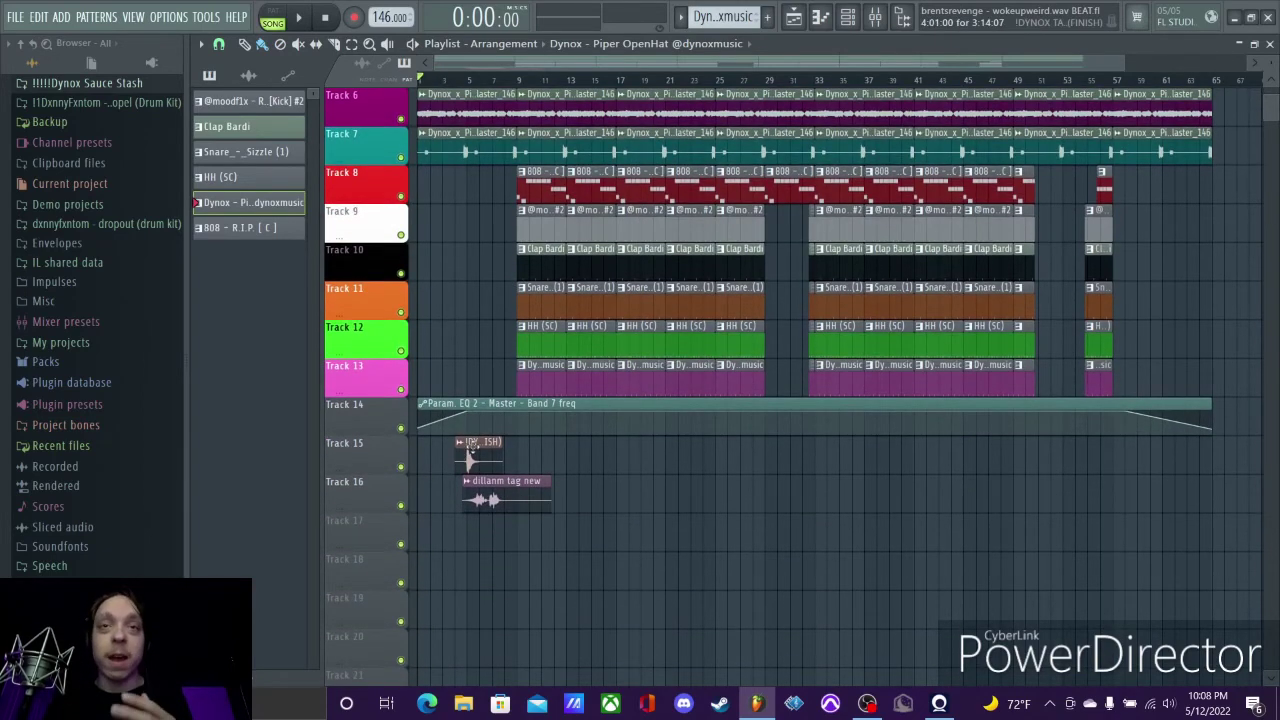
pyautogui.scroll(3, 434, 514)
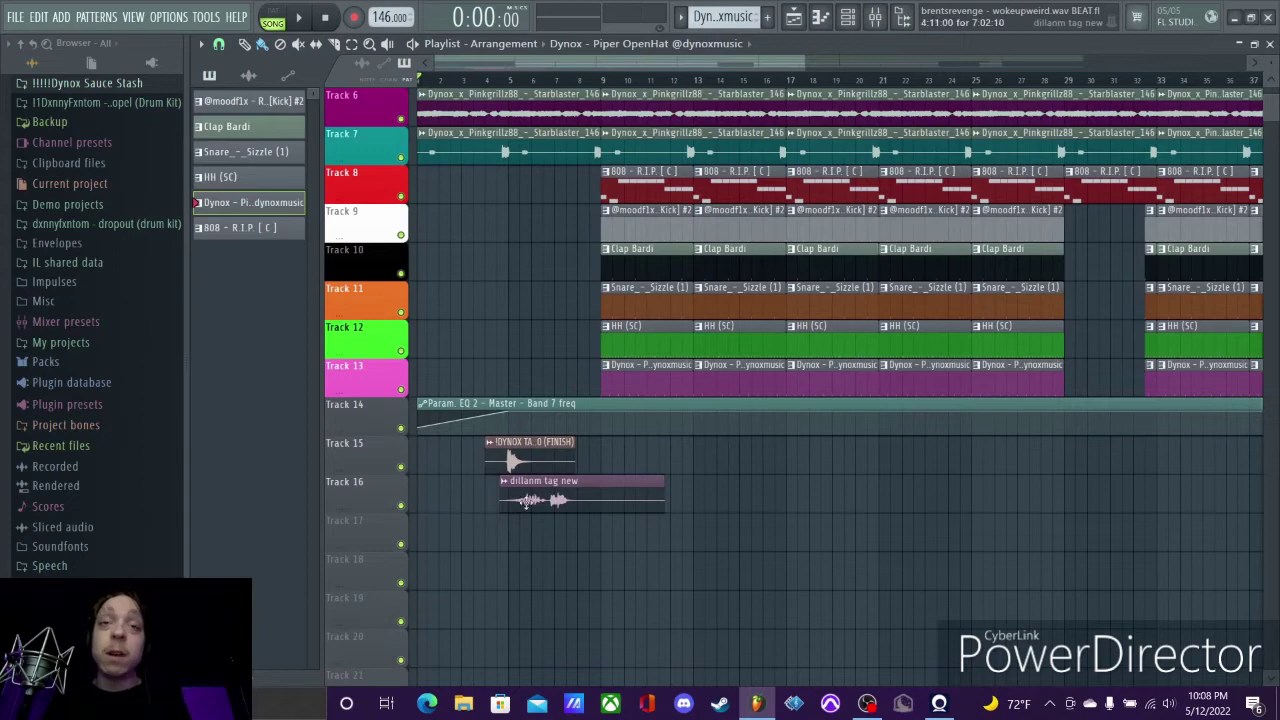
pyautogui.scroll(1, 400, 500)
pyautogui.keyDown('ctrl'); pyautogui.click(400, 505); pyautogui.keyUp('ctrl')
pyautogui.click(400, 544)
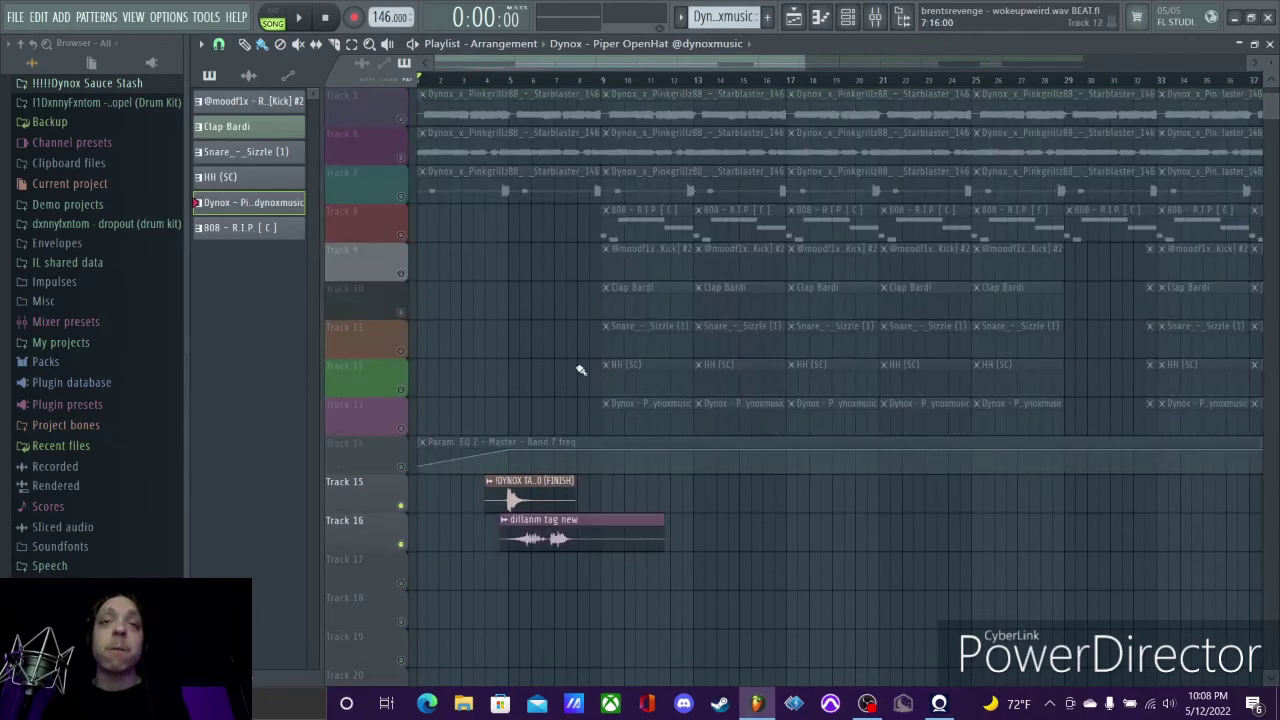
pyautogui.press('space')
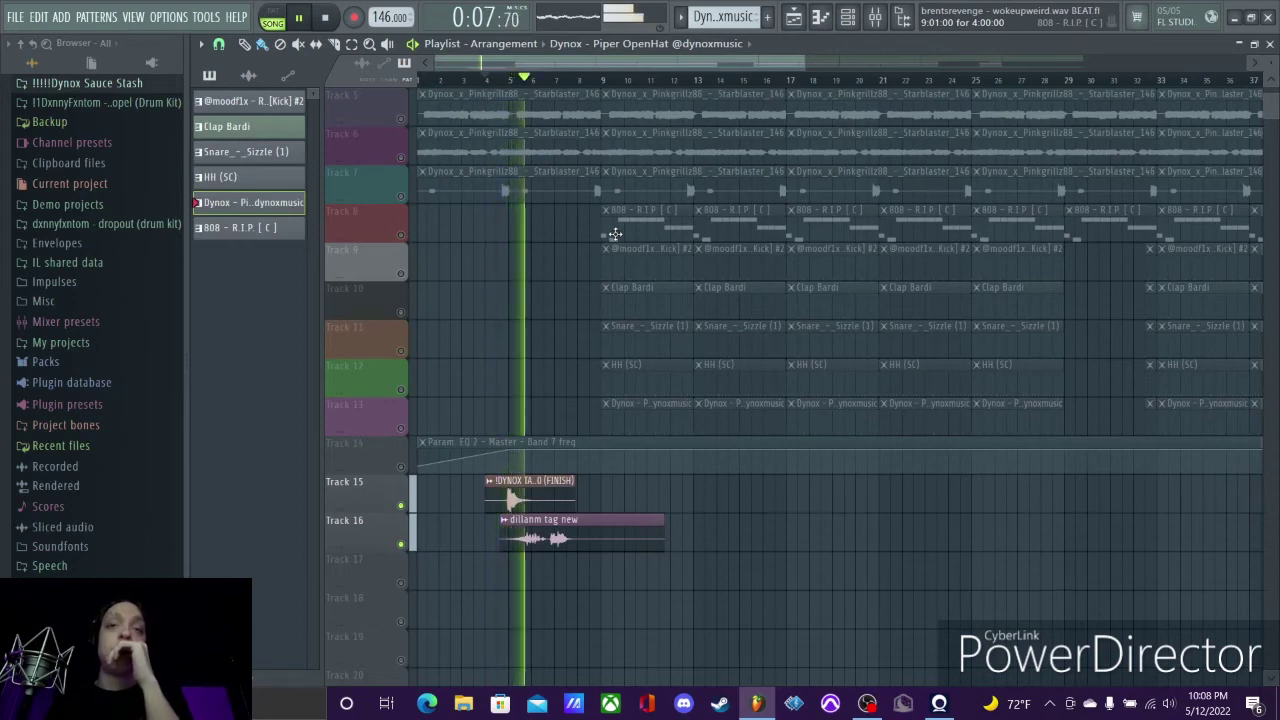
pyautogui.press('space')
pyautogui.rightClick(408, 547)
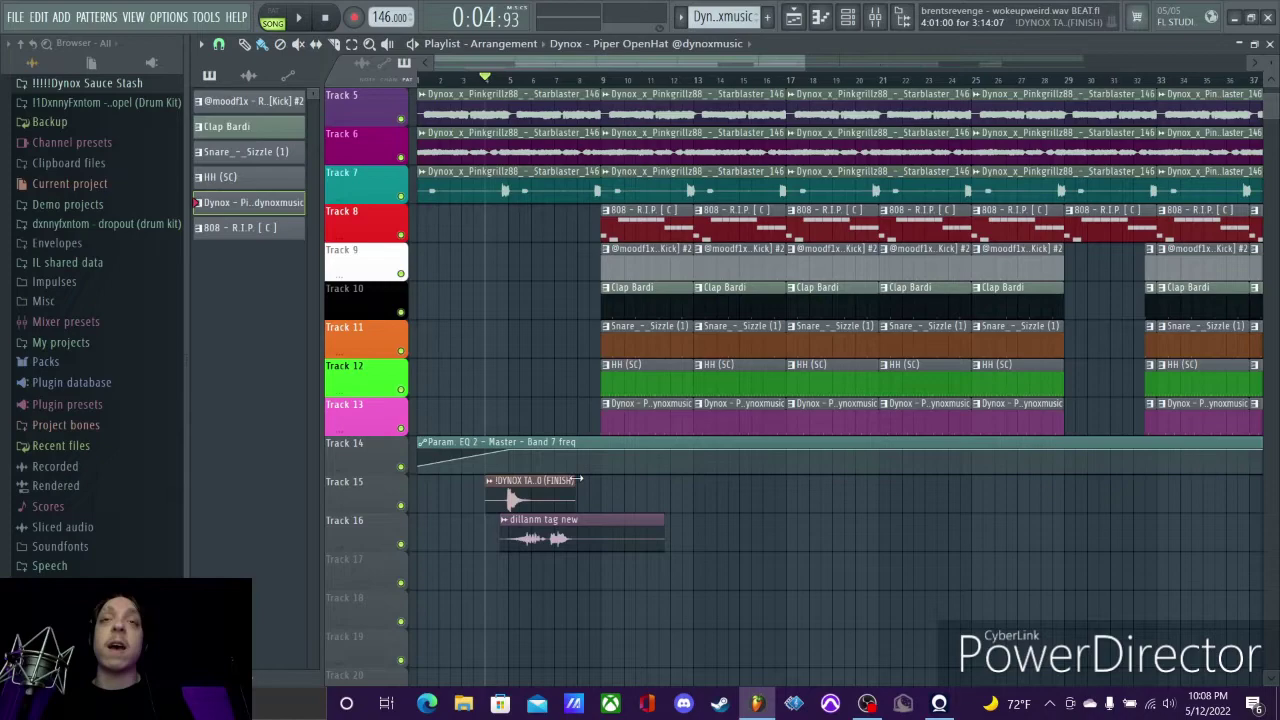
# Play the drumless outro after bar 57 with its descending EQ automation, and return the playback position to the start
pyautogui.scroll(-5, 512, 502)
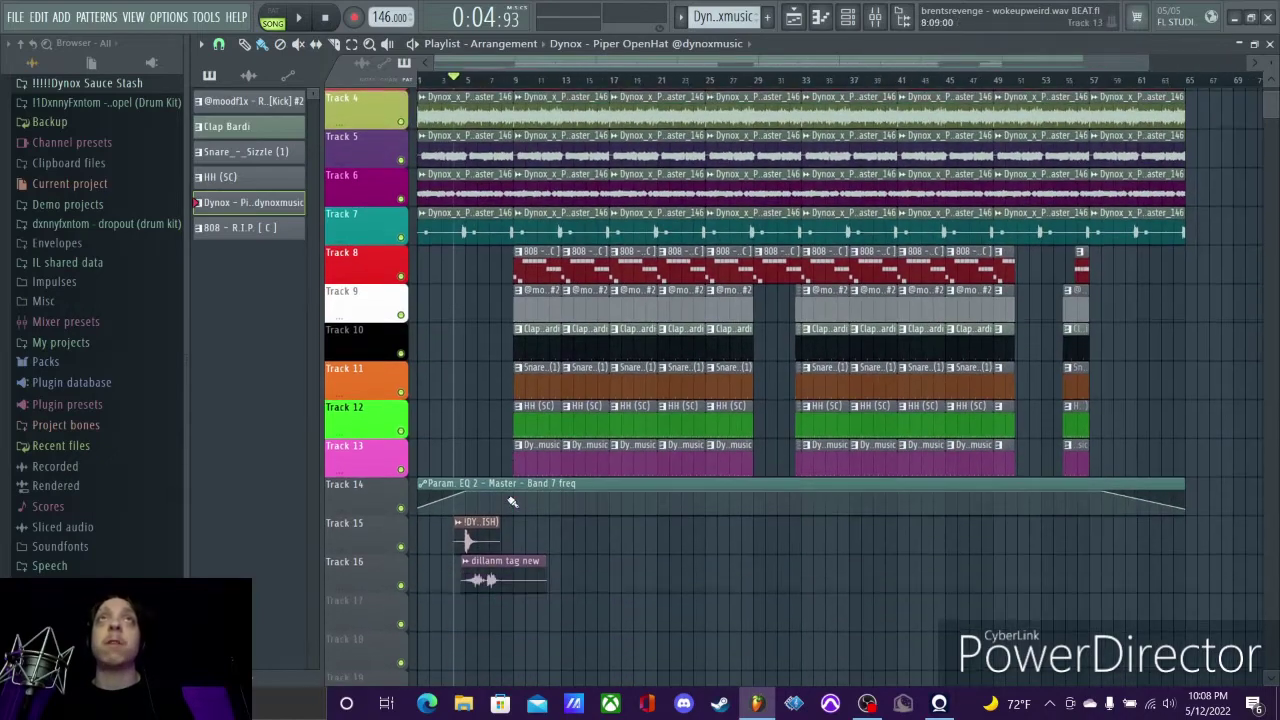
pyautogui.scroll(3, 755, 546)
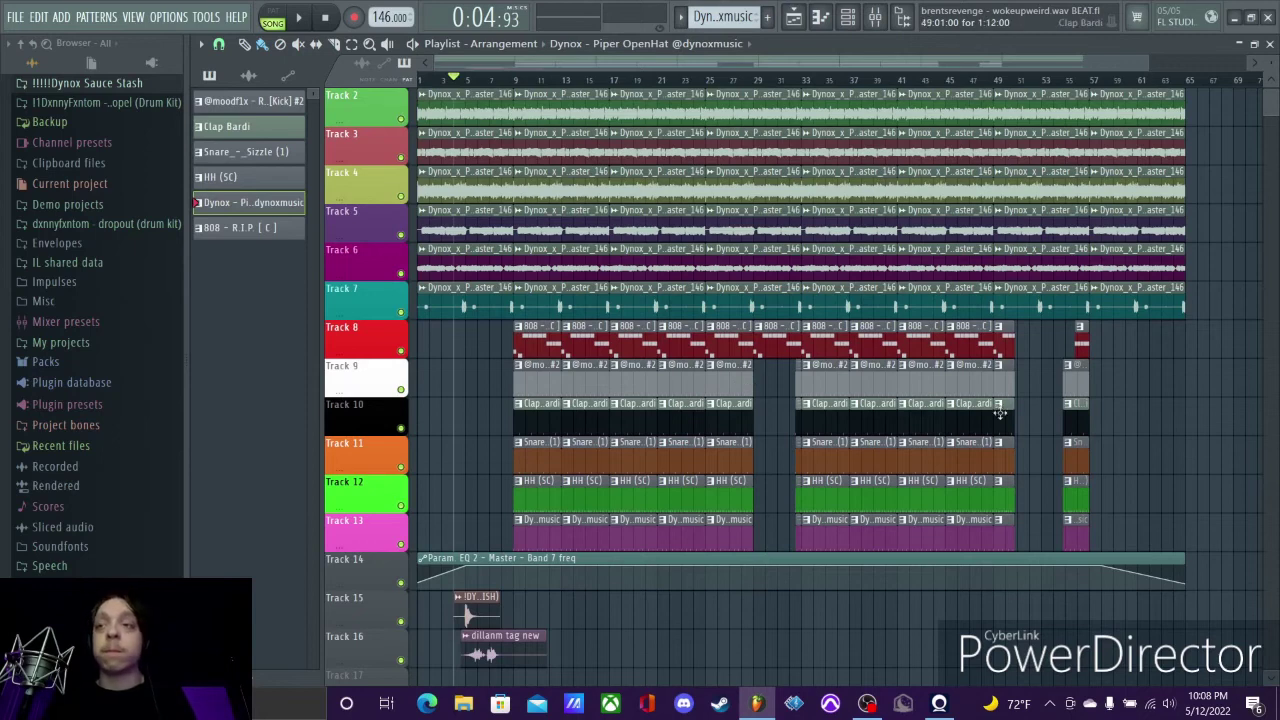
pyautogui.scroll(-1, 1000, 415)
pyautogui.click(1112, 82)
pyautogui.click(1104, 84)
pyautogui.press('space')
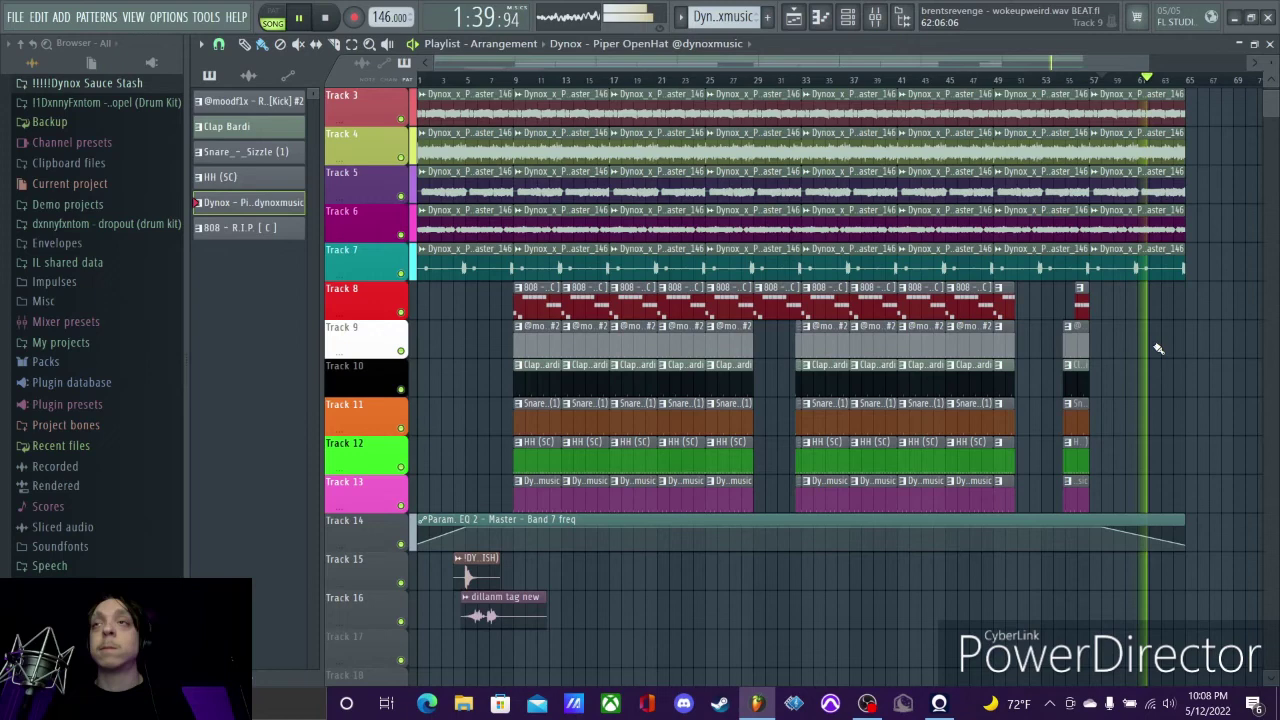
pyautogui.press('space')
pyautogui.press('Home')
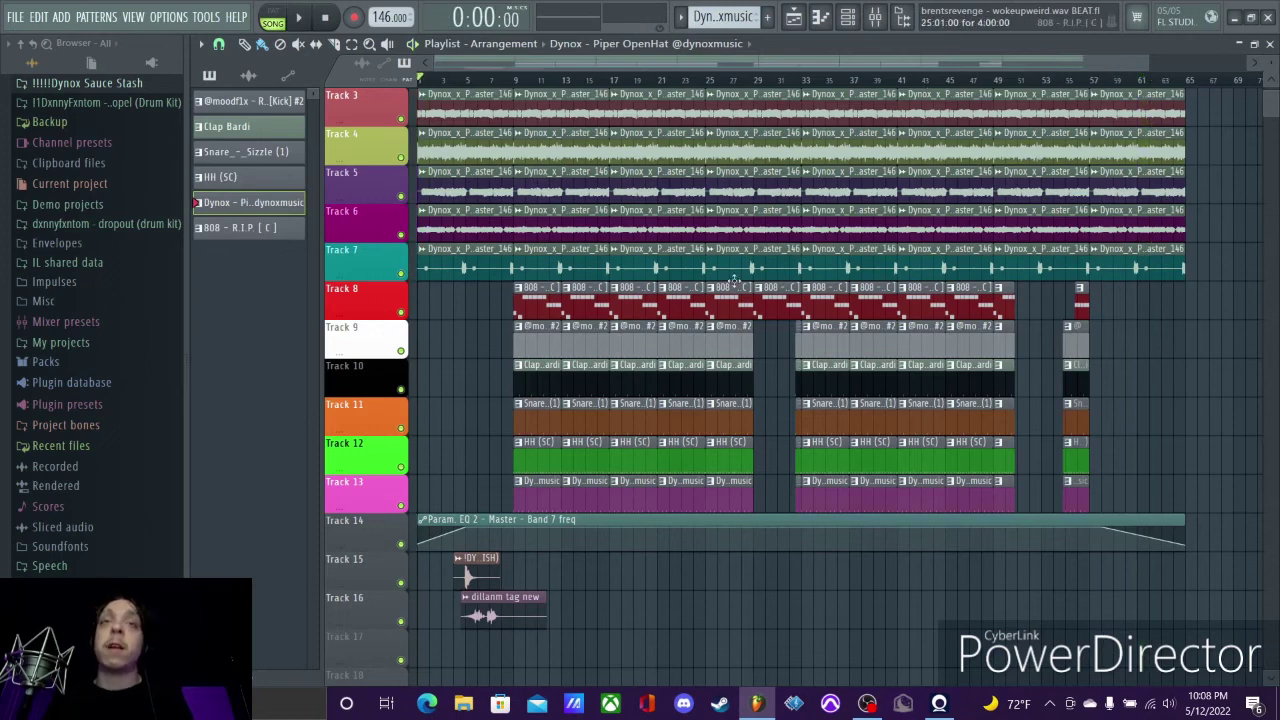